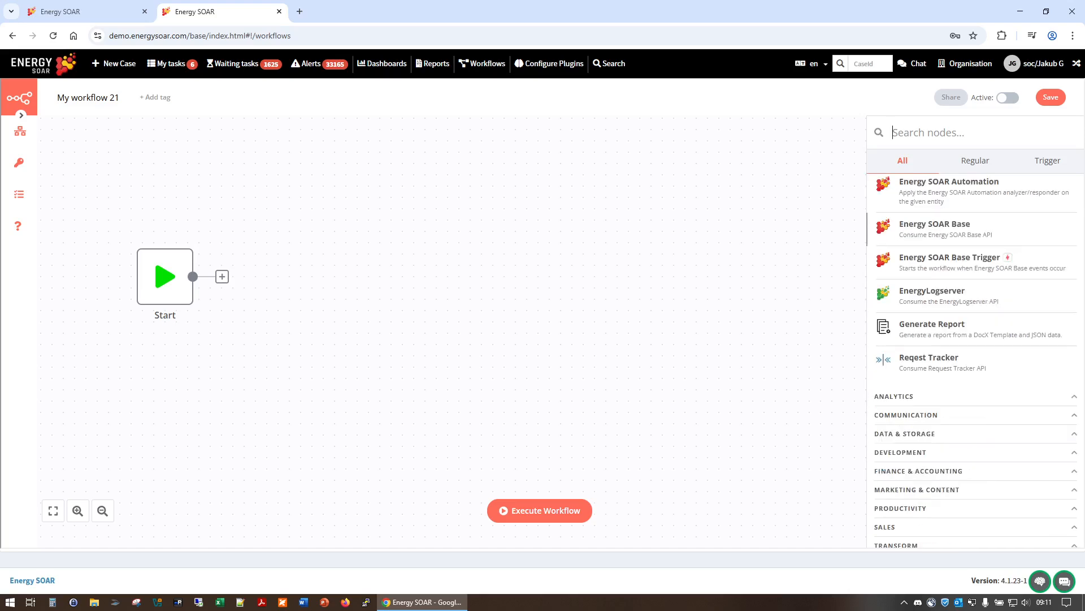
Step: Add an Energy SOAR Base node using the Energy SOAR Base account credential and review its available alert operations
click(934, 228)
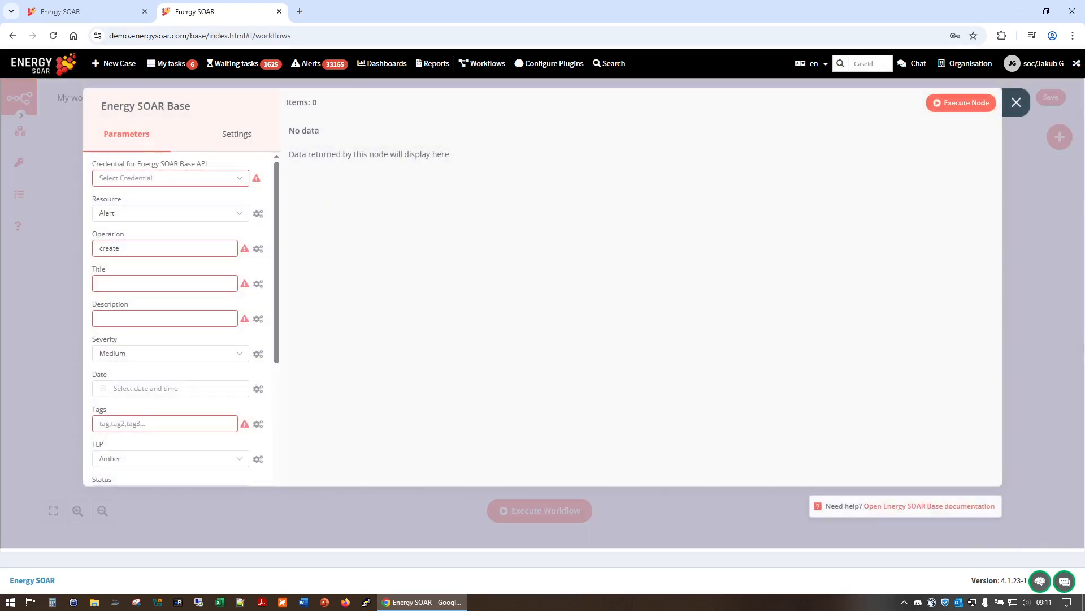
click(152, 206)
click(170, 248)
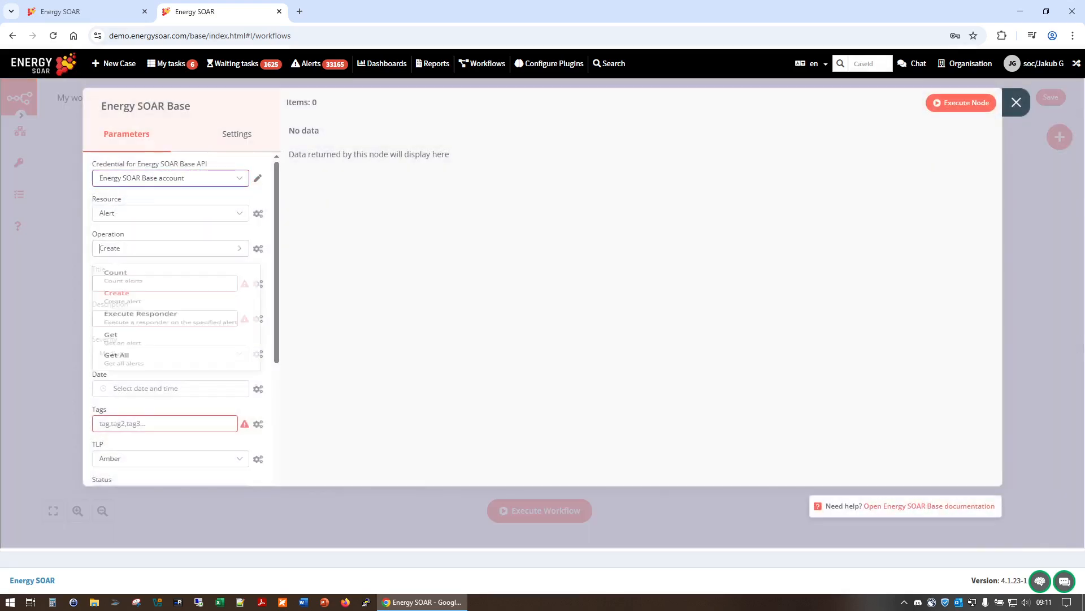
scroll(175, 334, down, 2)
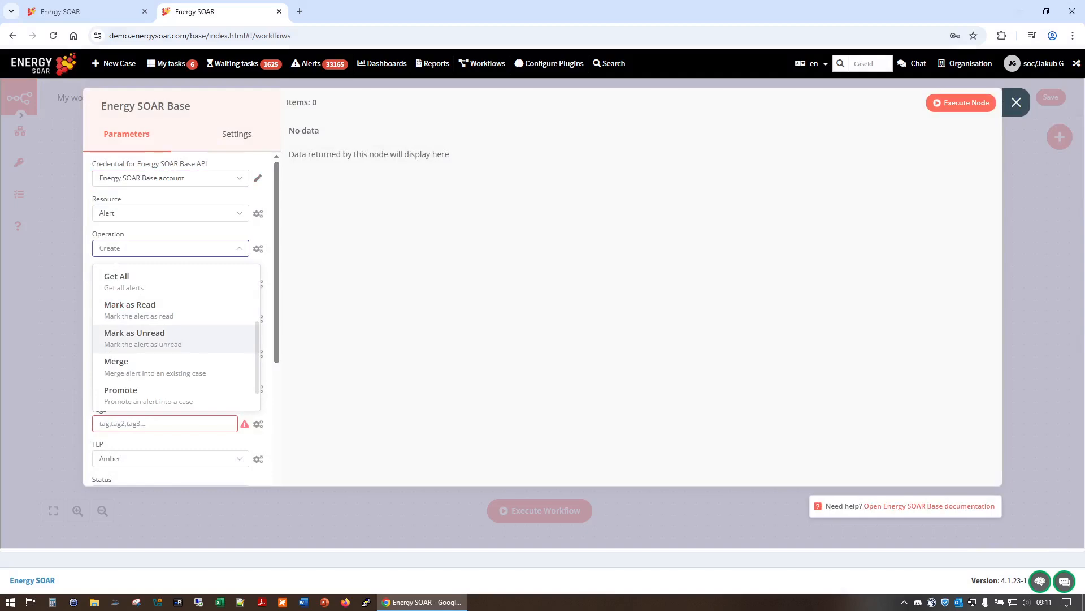
scroll(175, 333, up, 2)
click(1017, 103)
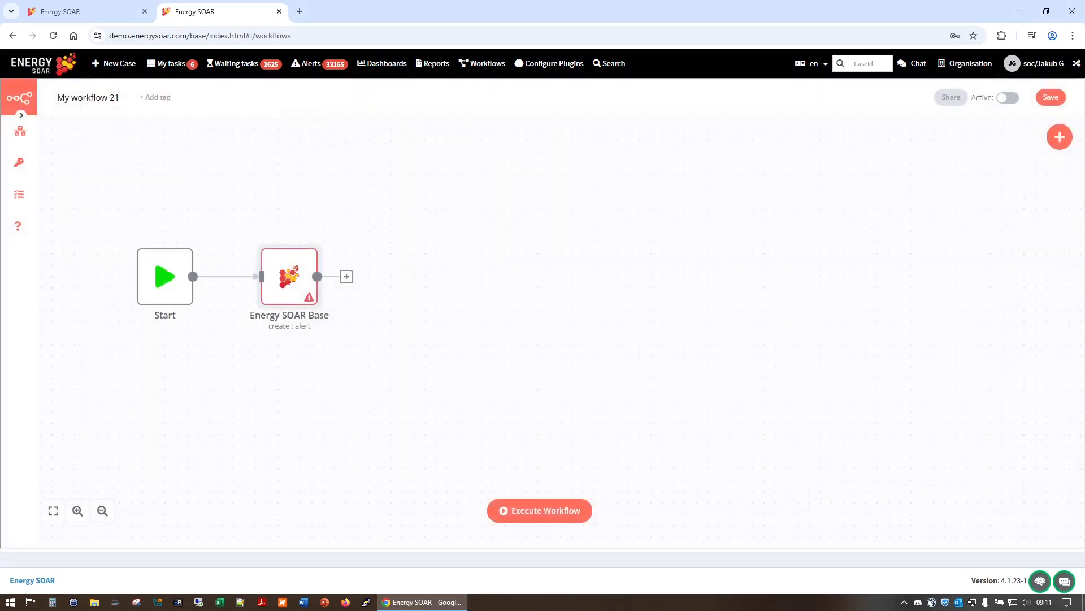
Step: Search the node library for "ene", "jir" and "sql" to examine the available integrations
click(1059, 136)
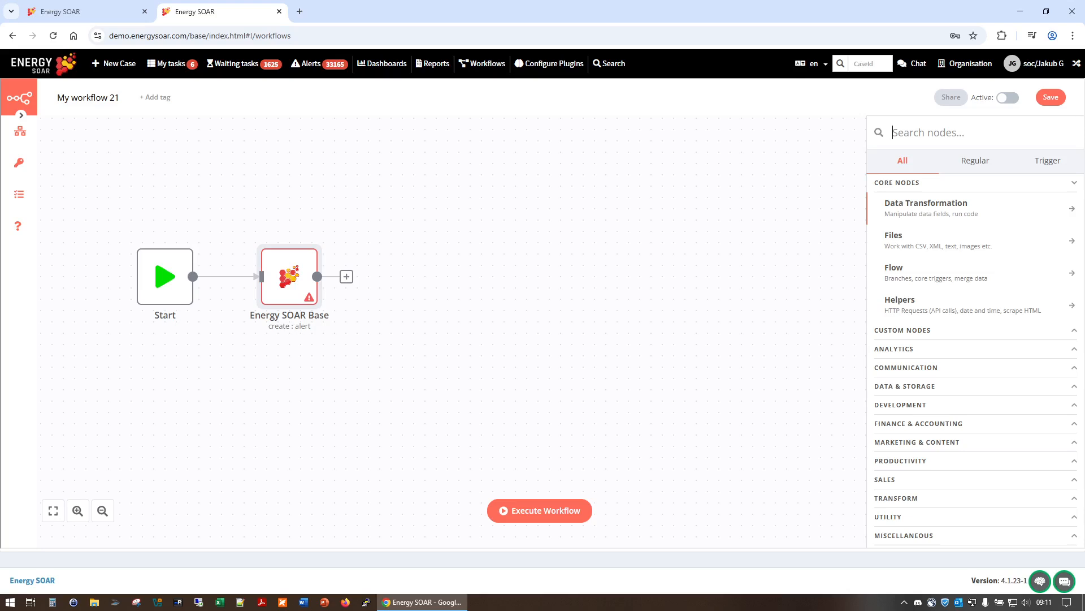
text(ene)
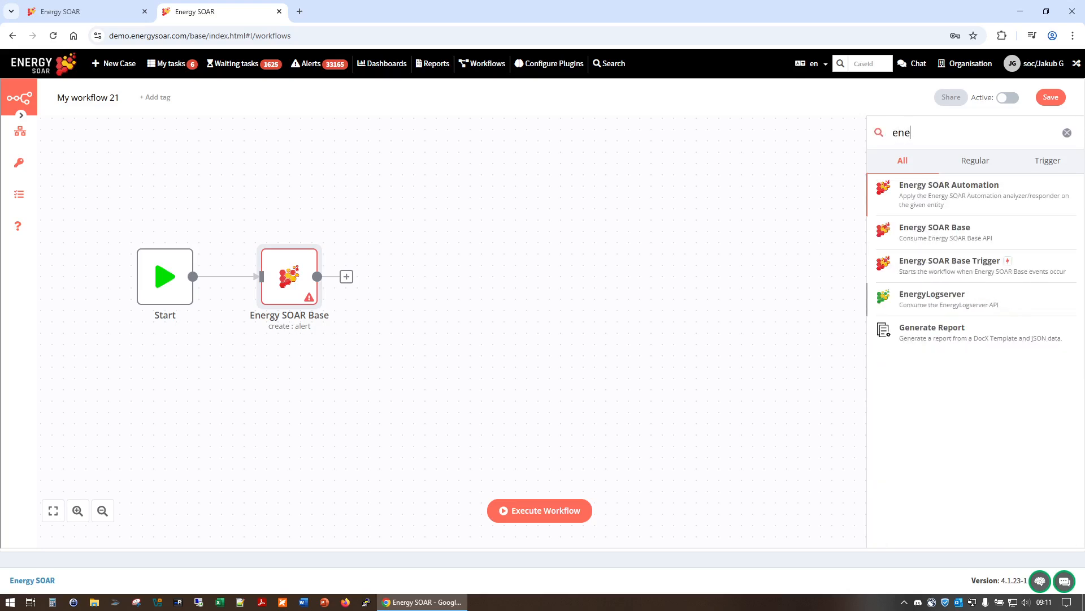
key(BackSpace)
key(BackSpace)
key(BackSpace)
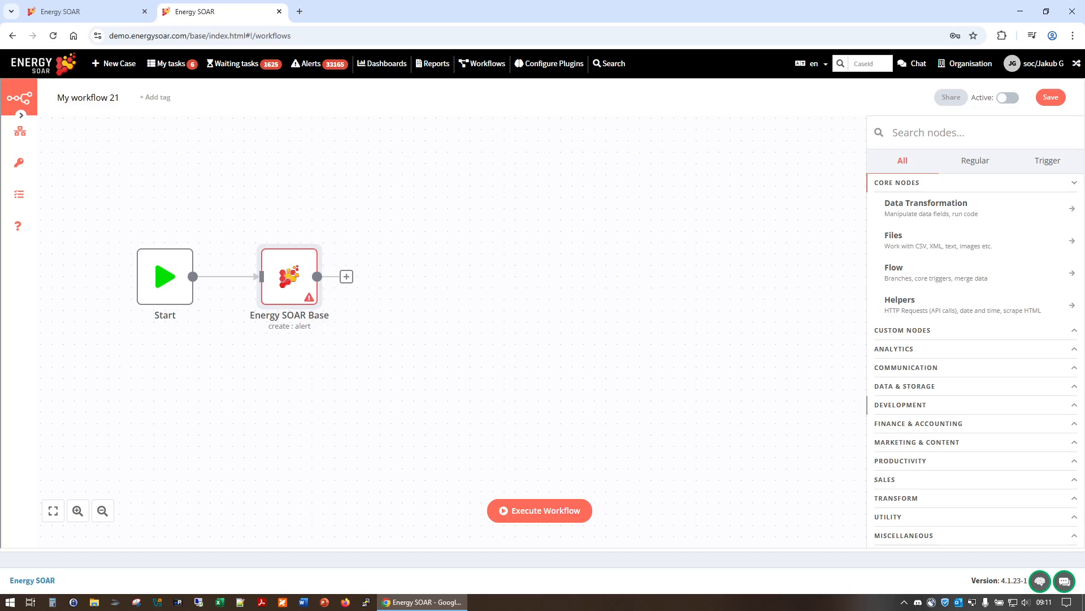
text(jir)
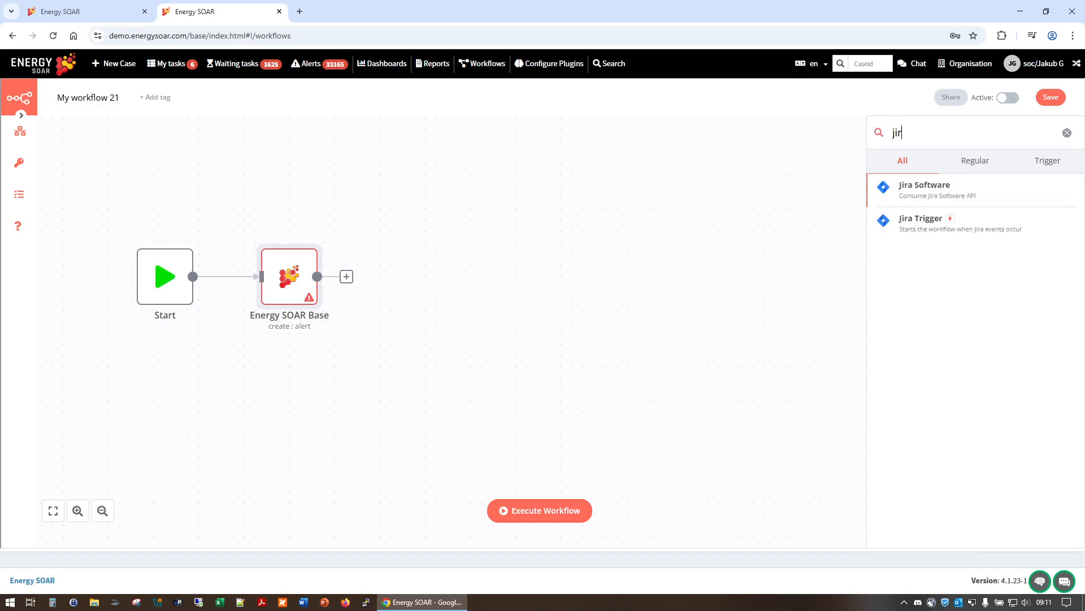
key(BackSpace)
key(BackSpace)
key(BackSpace)
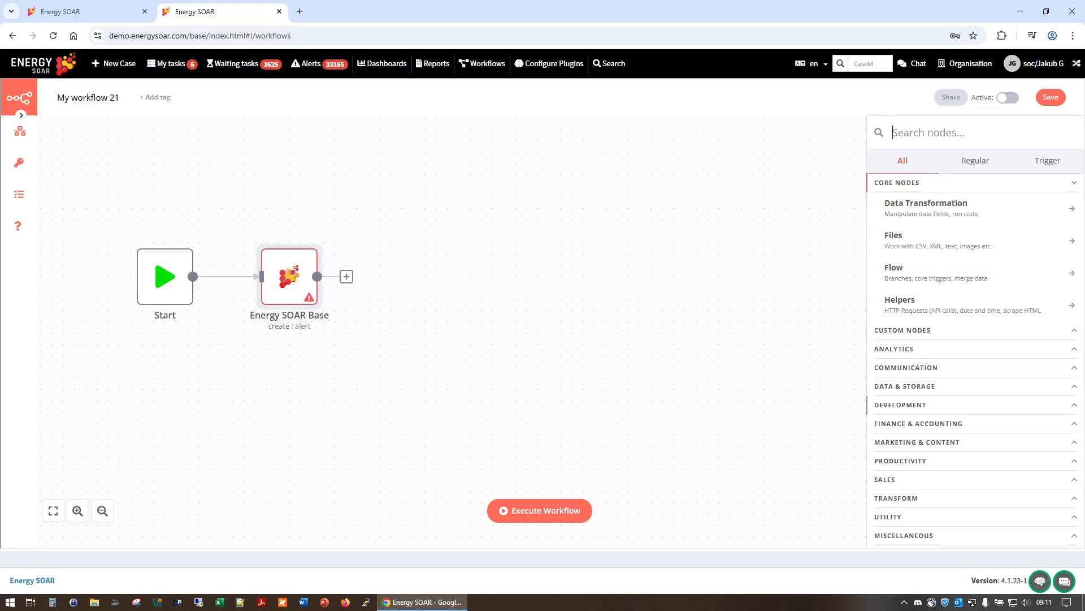
text(sql)
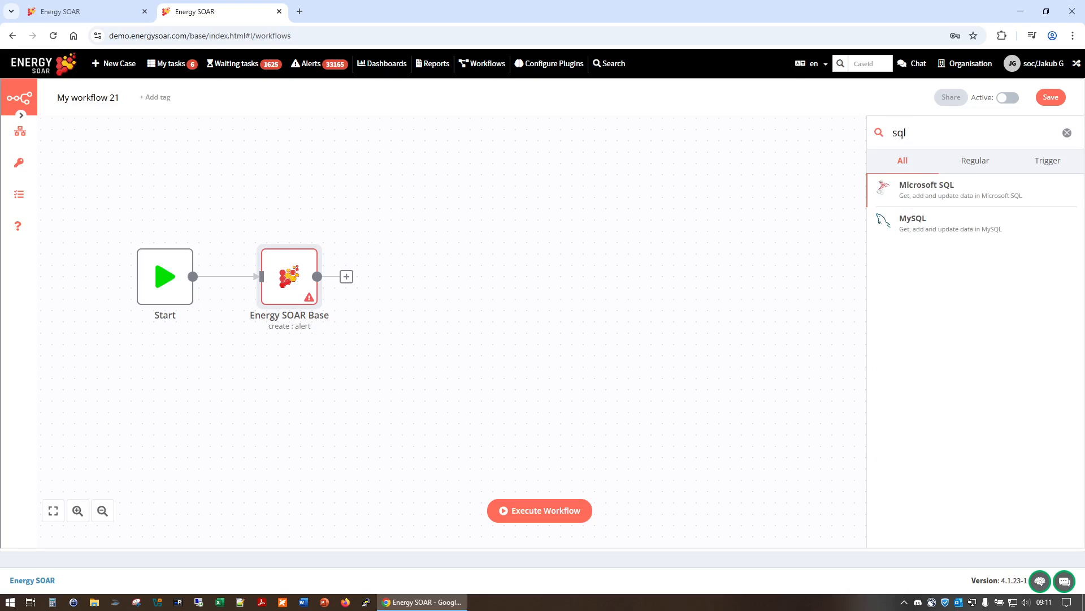
key(BackSpace)
key(BackSpace)
key(BackSpace)
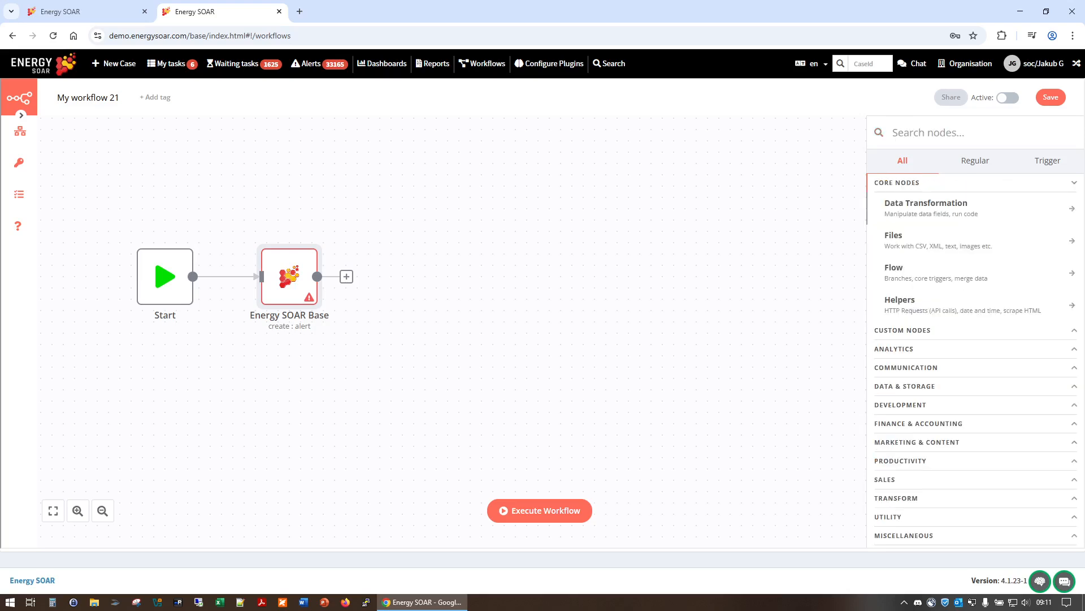
Step: Examine the core nodes offered in the Data Transformation, Files and Flow categories
click(961, 208)
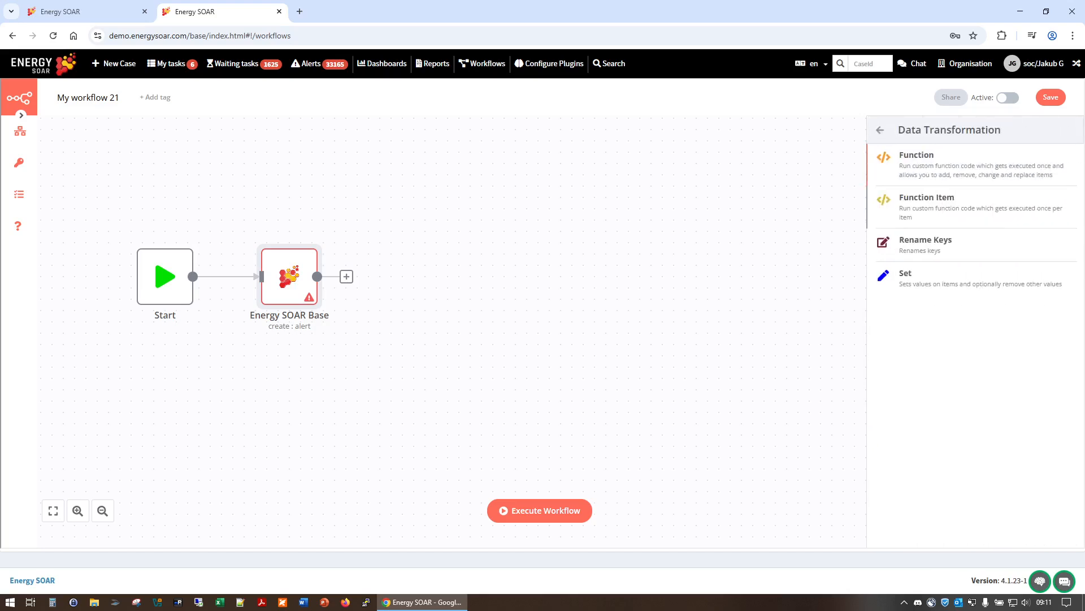
click(881, 130)
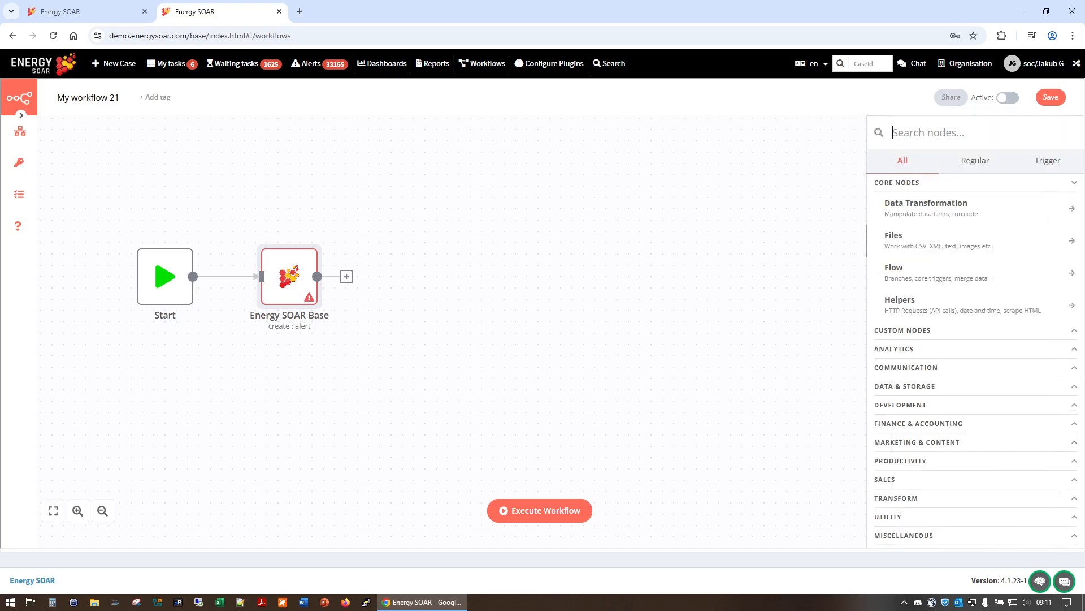
click(950, 238)
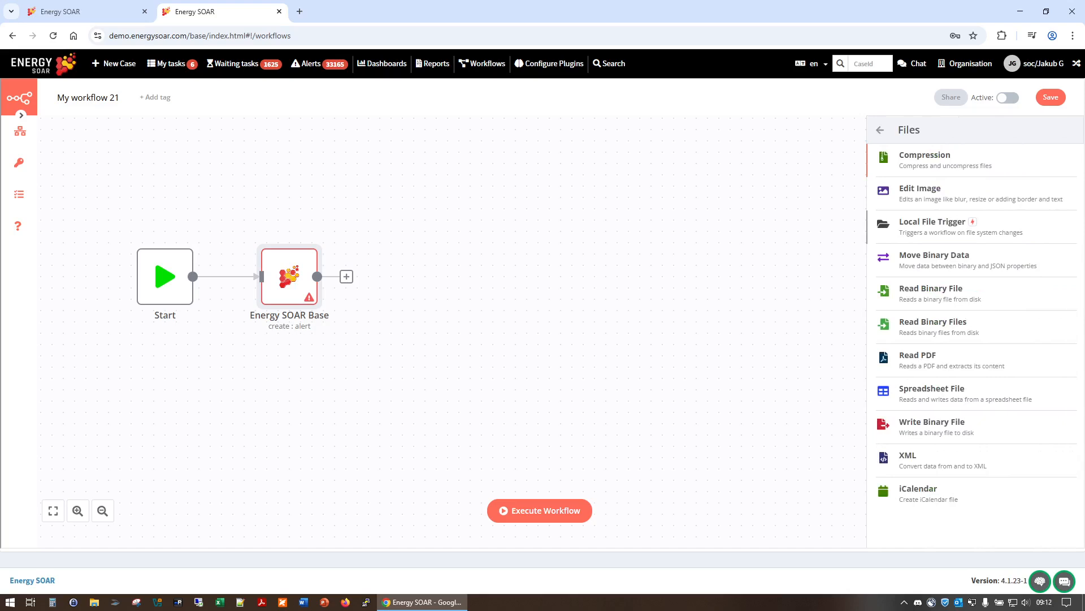
click(880, 130)
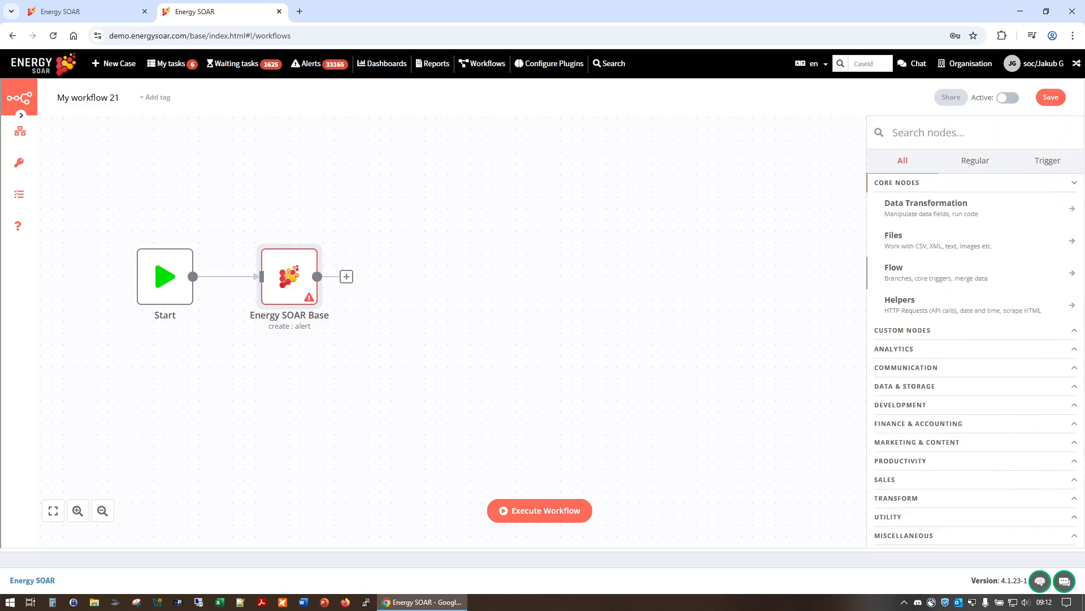
click(939, 271)
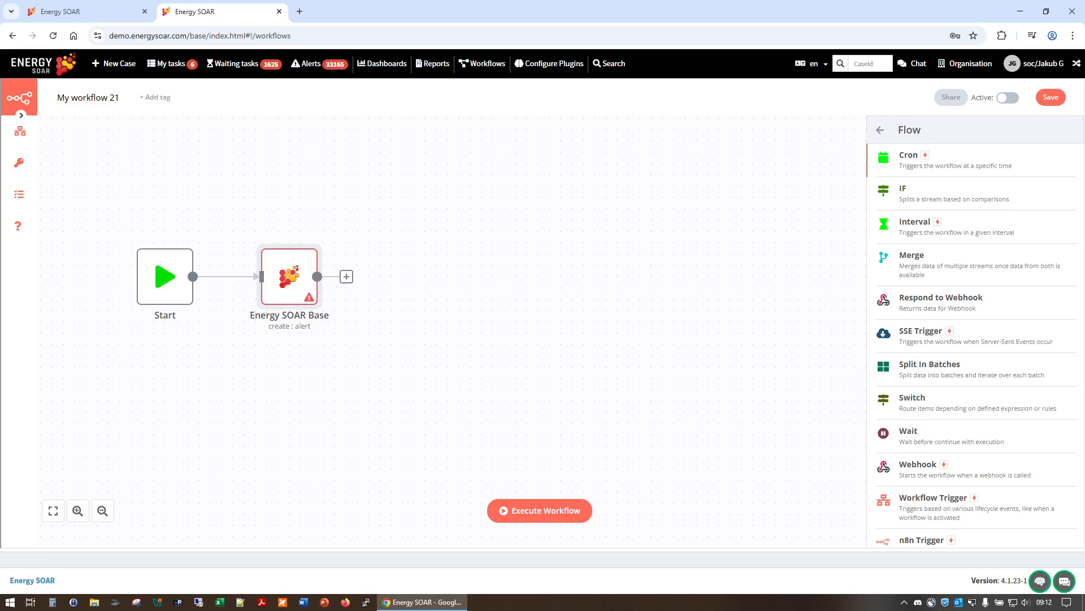
click(880, 130)
Step: Add an HTTP Request node from the Helpers category after Energy SOAR Base and review its authentication options and parameters
click(927, 301)
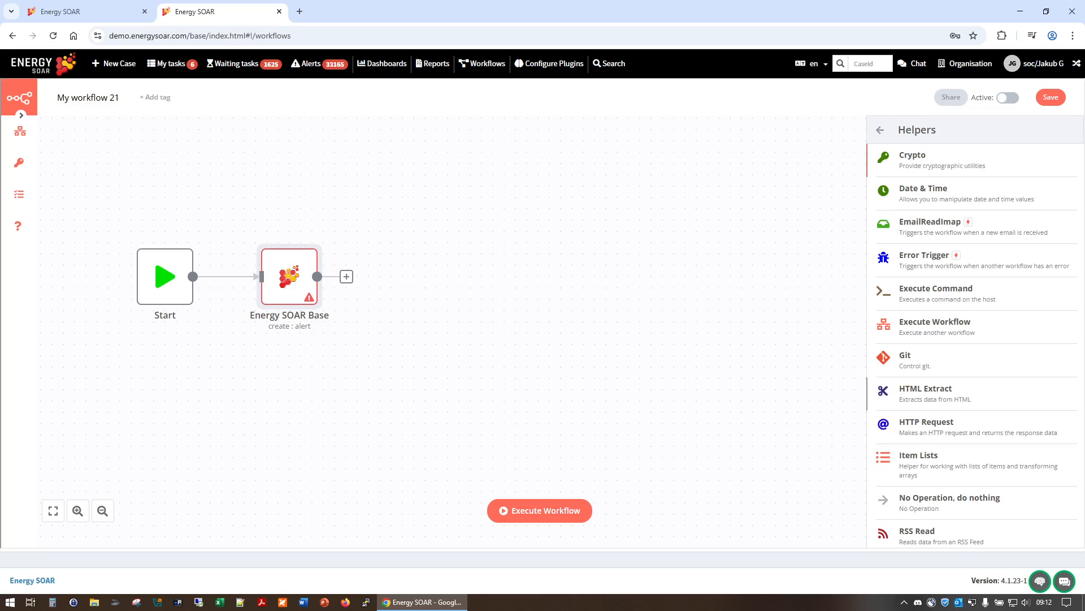
click(927, 427)
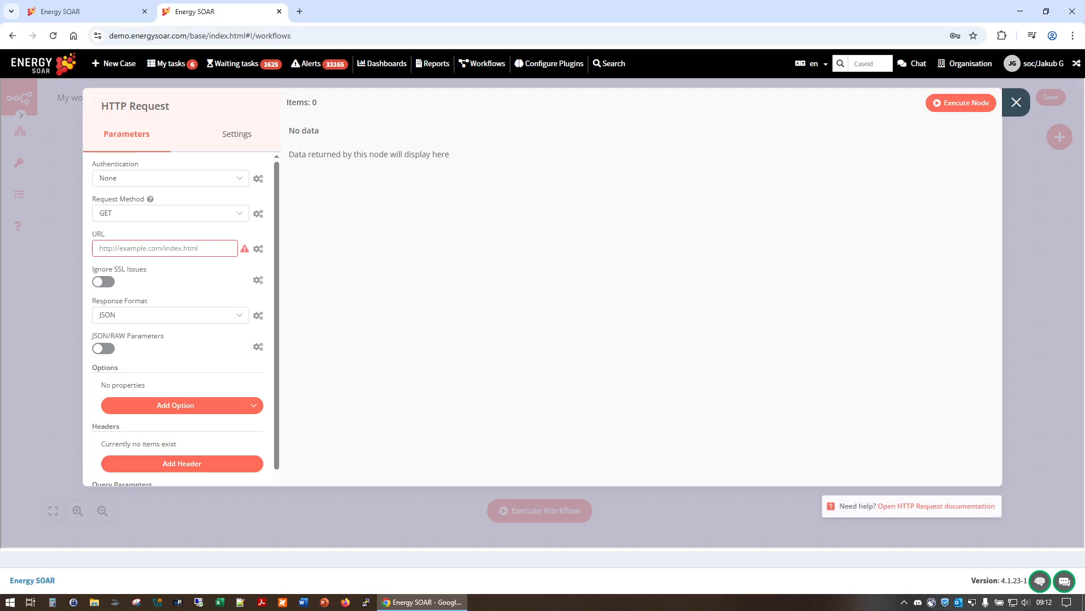
click(170, 178)
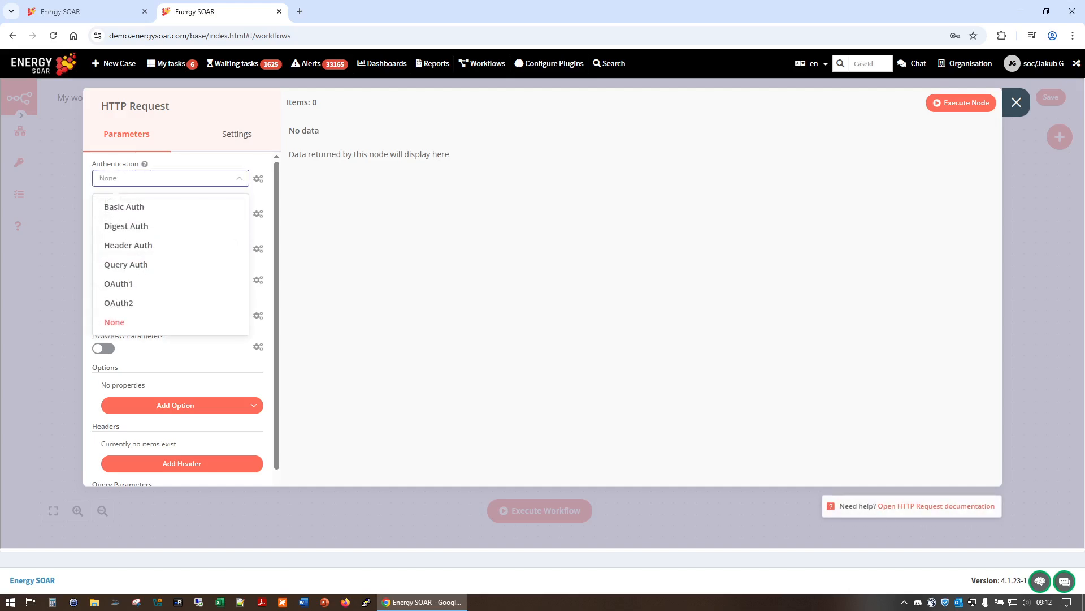
click(170, 178)
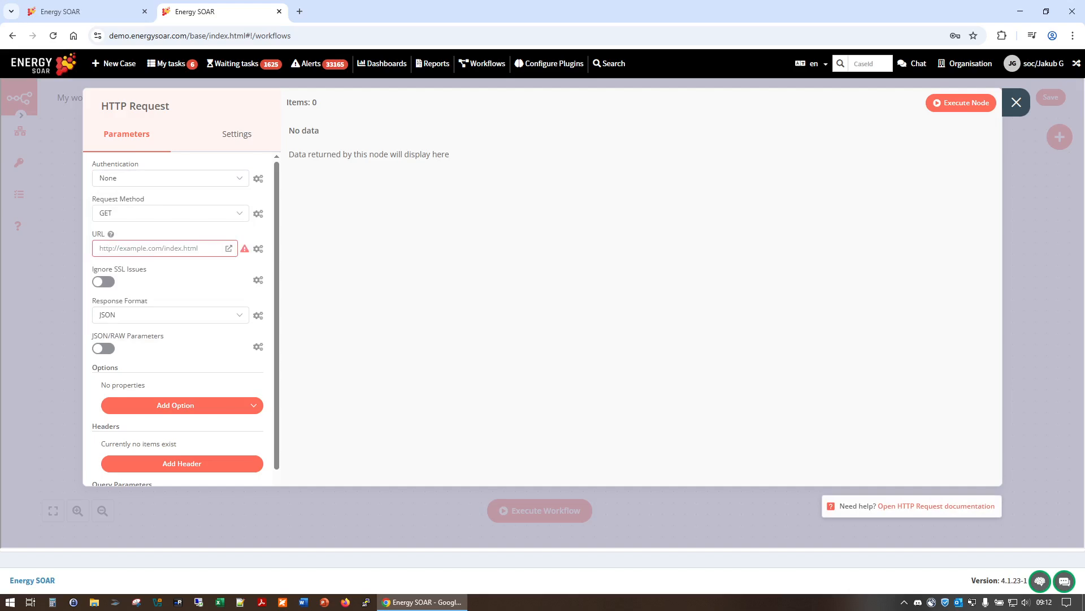
scroll(178, 317, down, 1)
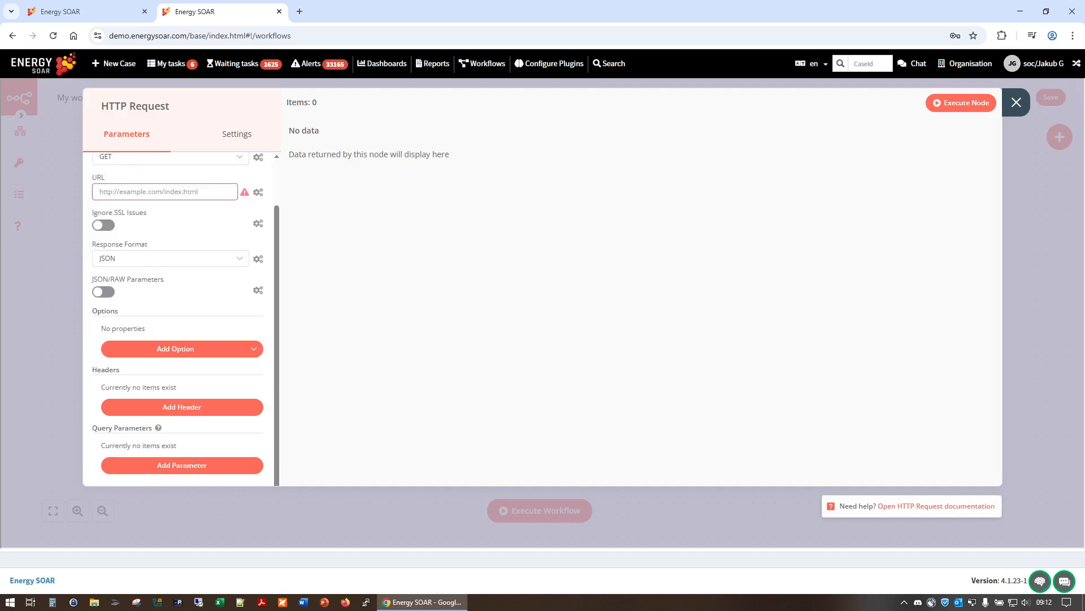
scroll(178, 317, down, 1)
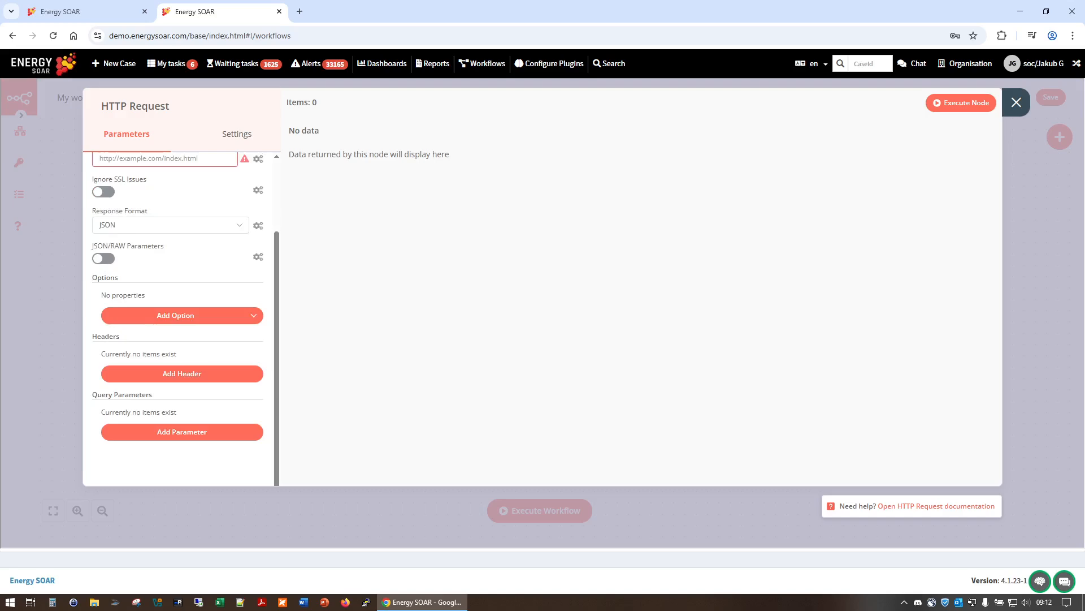
click(1017, 103)
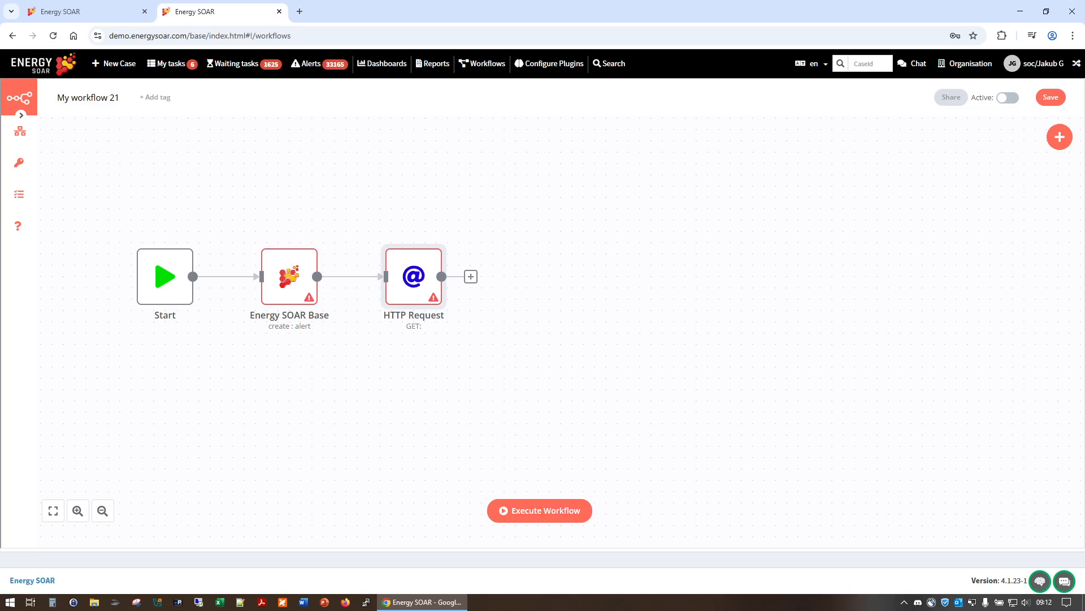
Step: Search the node library for "int" and "cro" to examine the time-based trigger nodes
click(1060, 137)
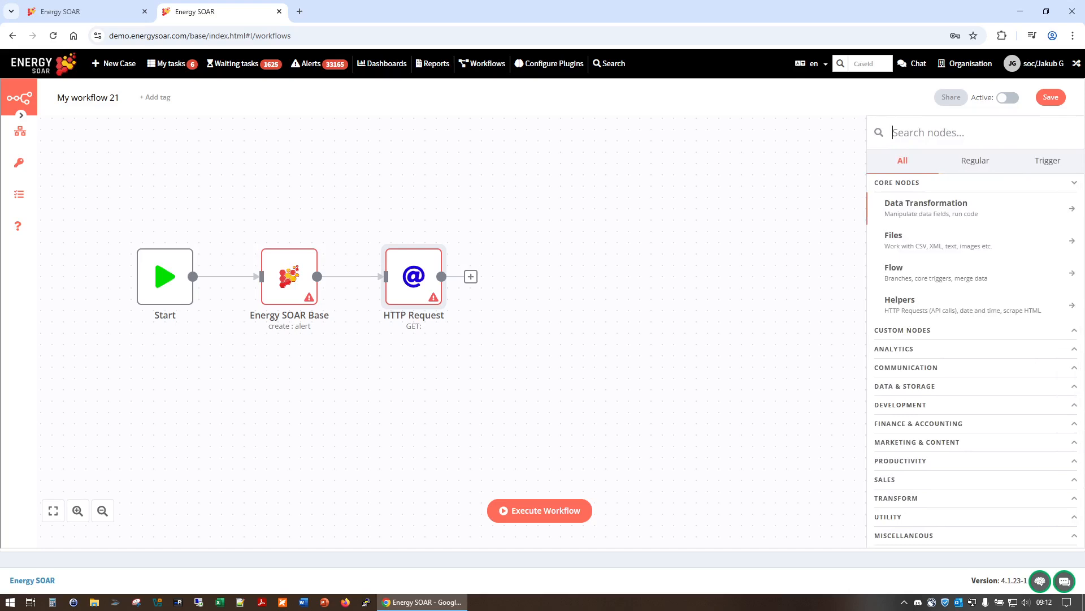
text(int)
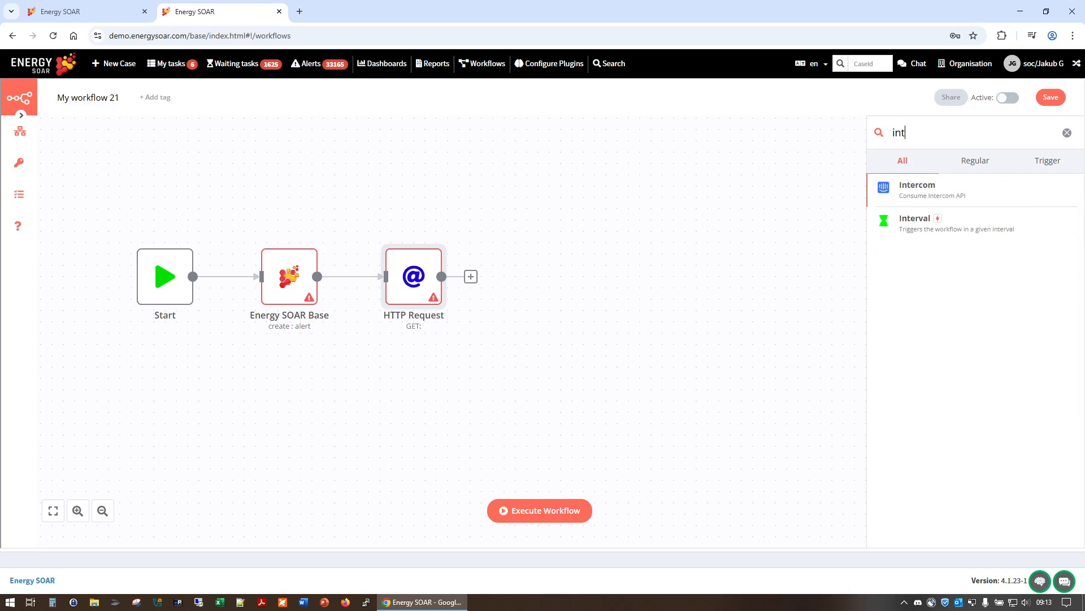
key(BackSpace)
key(BackSpace)
key(BackSpace)
text(cro)
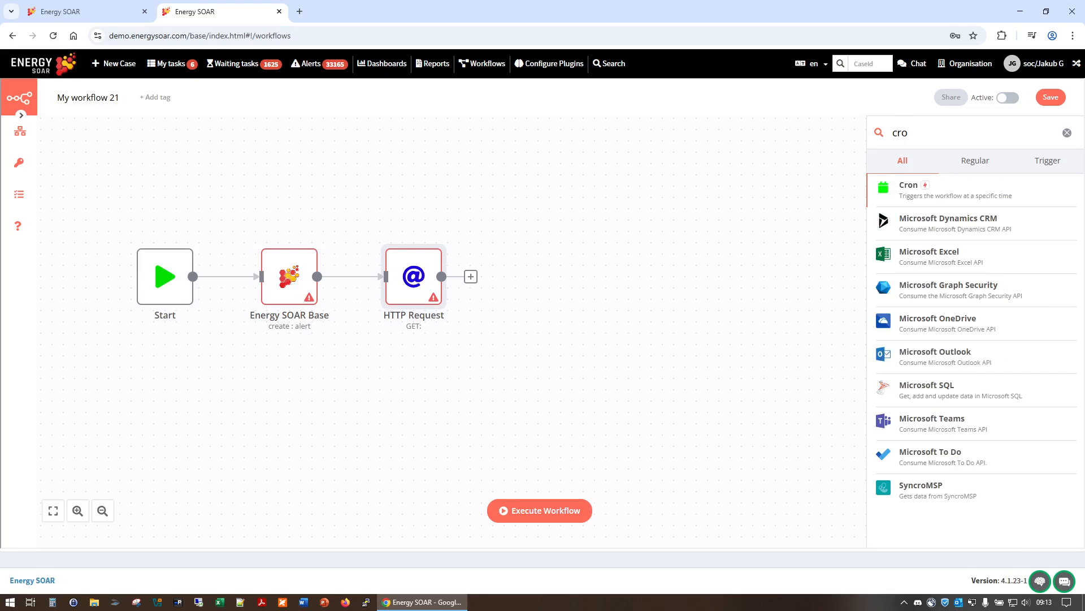
key(BackSpace)
key(BackSpace)
key(BackSpace)
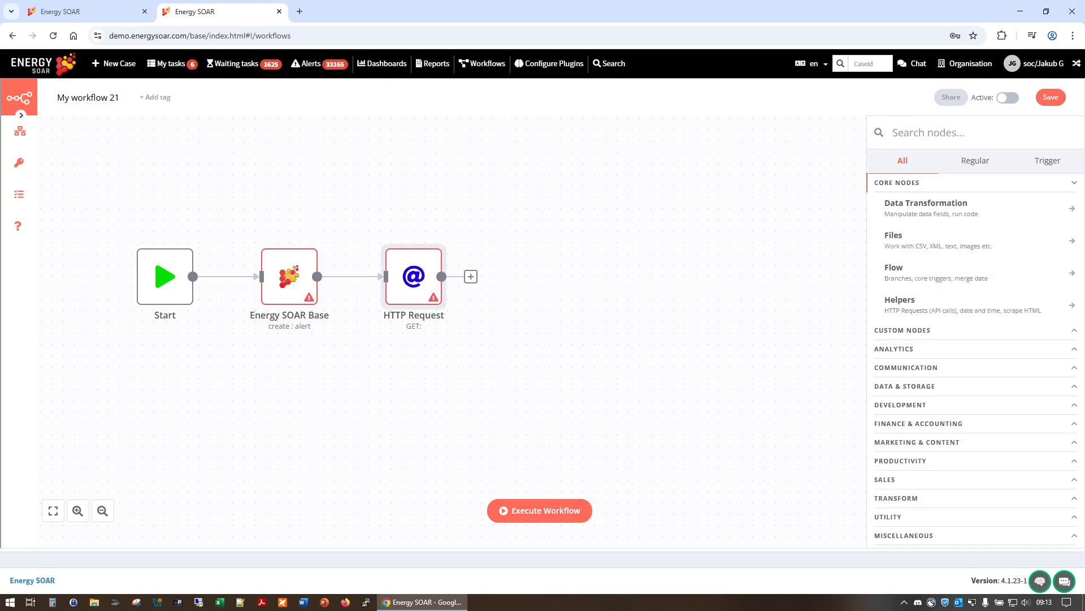
Step: Find the Jira nodes, limit the results to triggers, and add the Jira Trigger node to the workflow
text(jir)
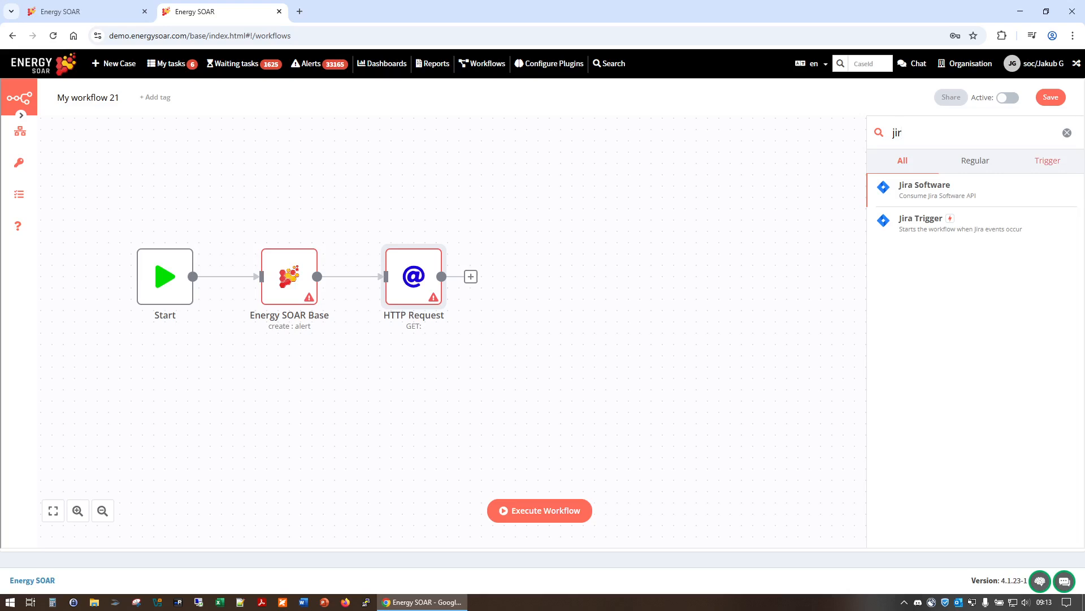
click(1048, 161)
key(Return)
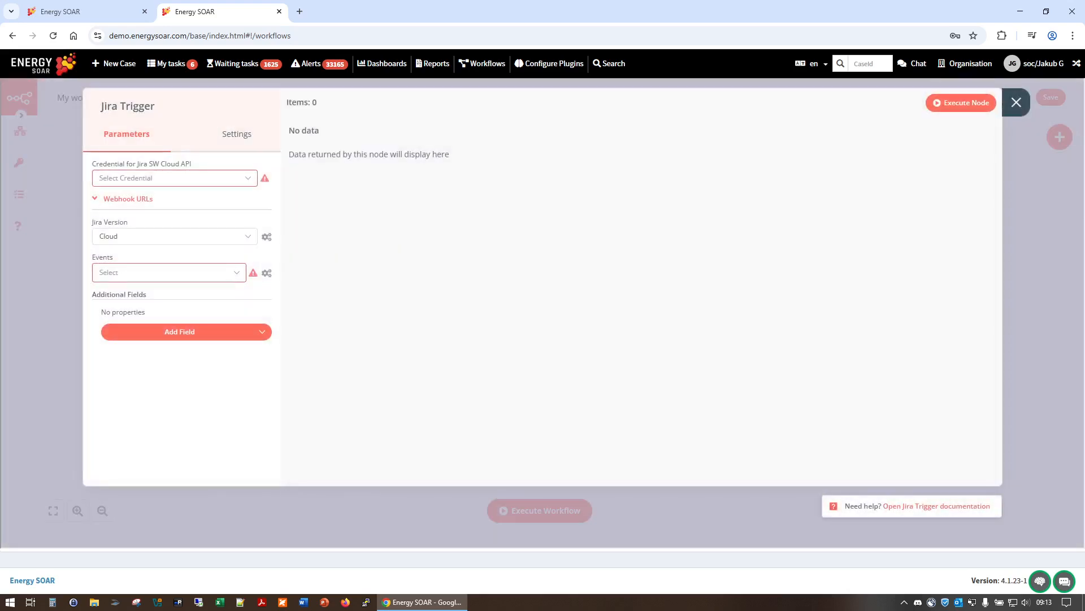
Step: Set the Jira Trigger's events to Issue Created and Issue Updated, and close the node's settings
click(169, 272)
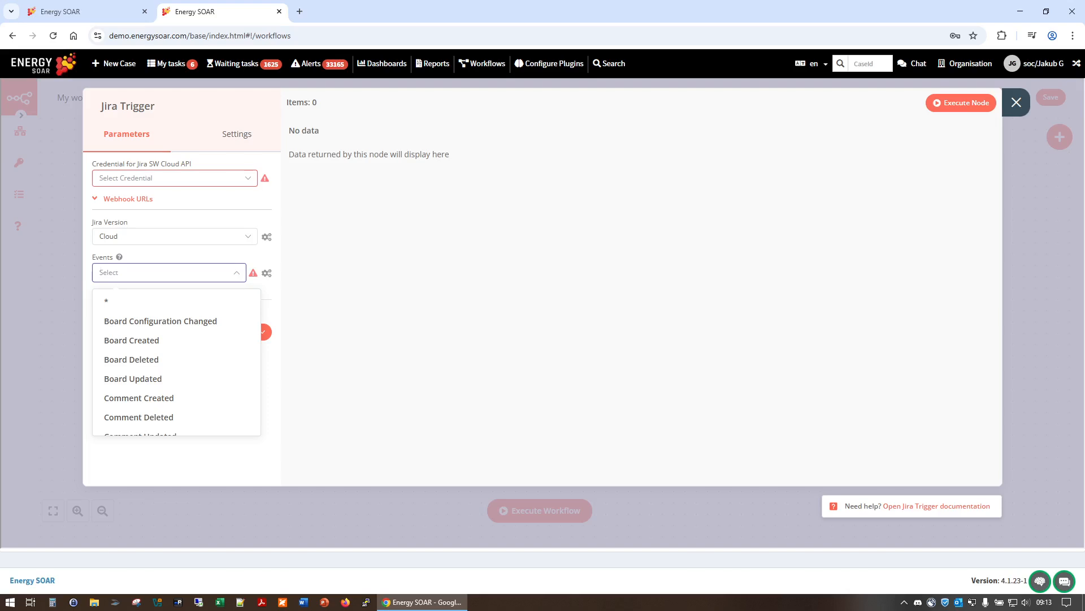
text(issu)
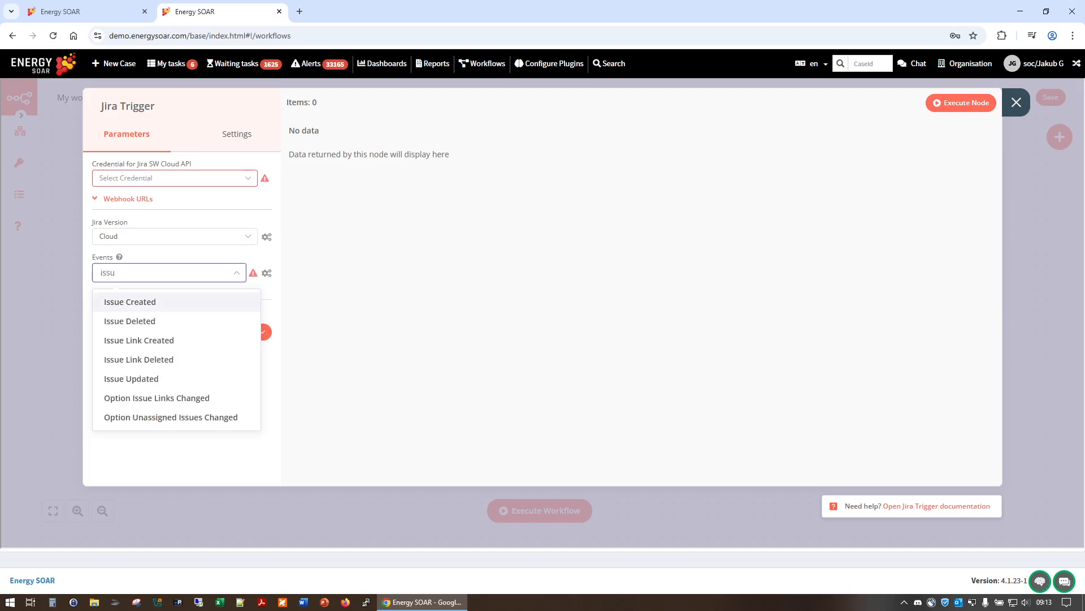
key(Return)
text(is)
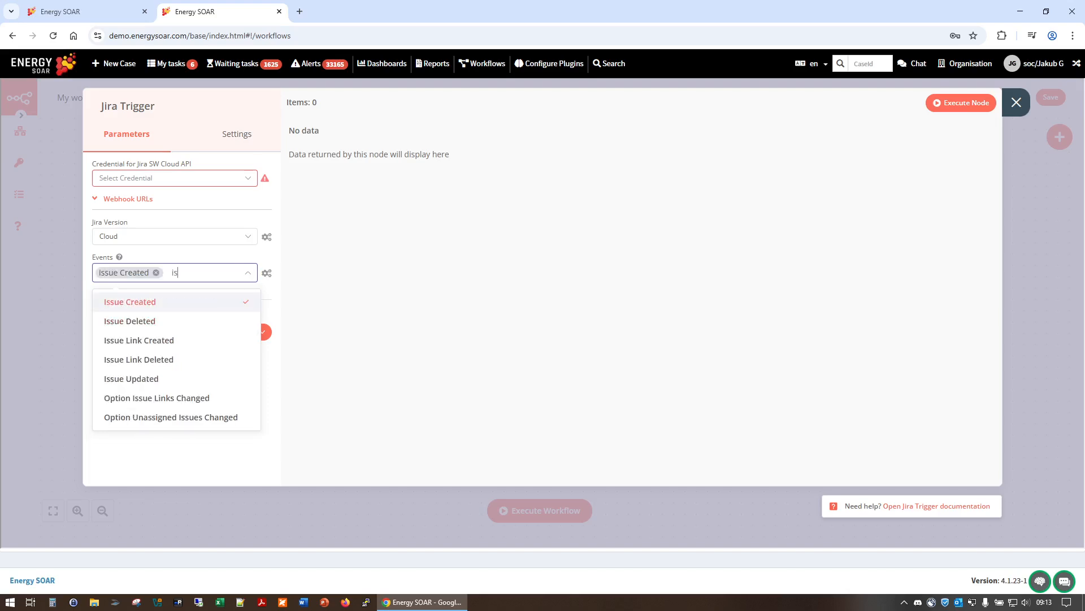
text(sue u)
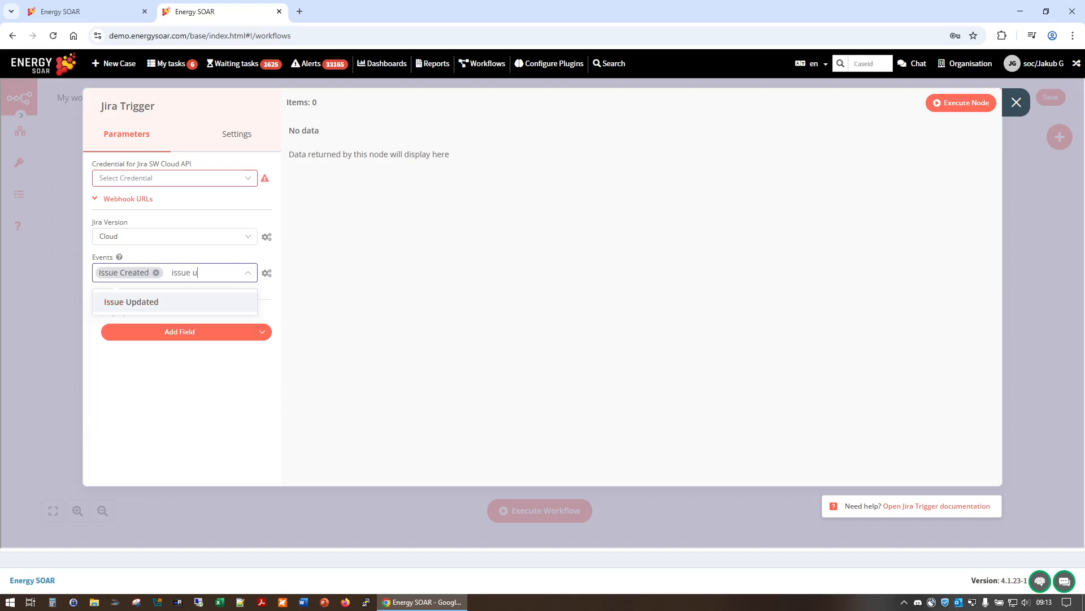
key(Return)
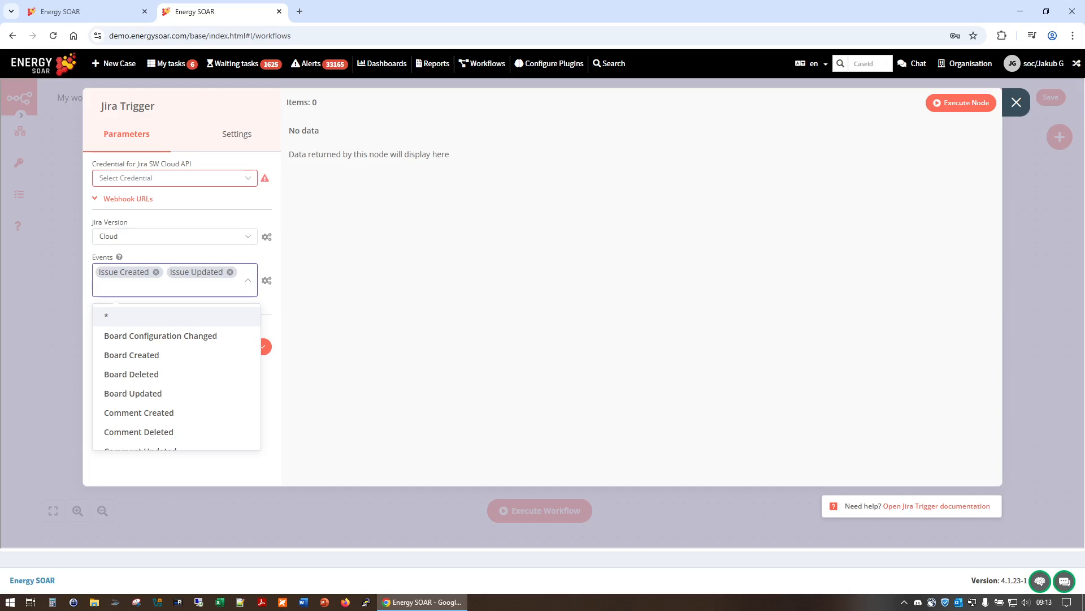
click(1016, 102)
Step: Replace Start with Jira Trigger as the input of the Energy SOAR Base node, placing the trigger above the Start node
drag(558, 294, 261, 276)
click(235, 276)
drag(165, 277, 143, 344)
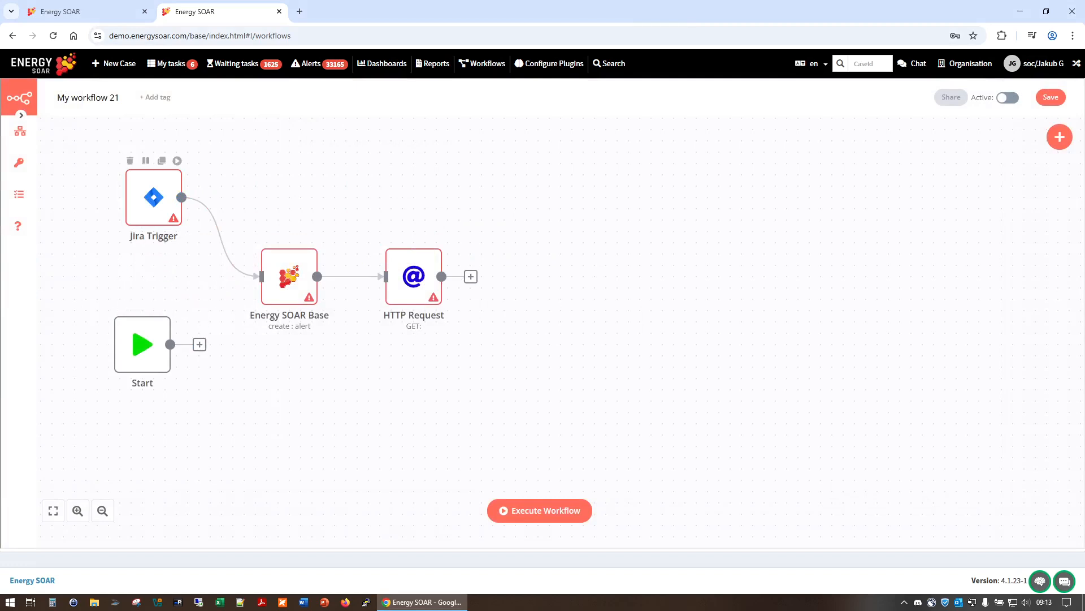
Step: Line up the Jira Trigger node with the Energy SOAR Base node, and move the Start node lower beneath it
drag(154, 197, 154, 277)
drag(143, 344, 143, 378)
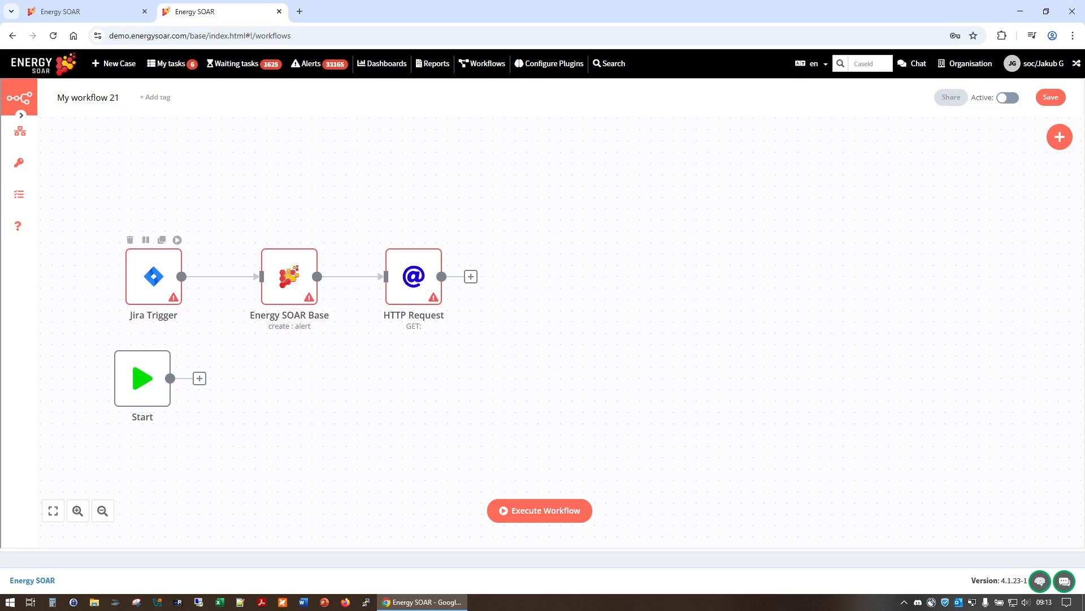
Step: Create a new blank workflow, discarding the unsaved Jira Trigger workflow
mouse_move(20, 131)
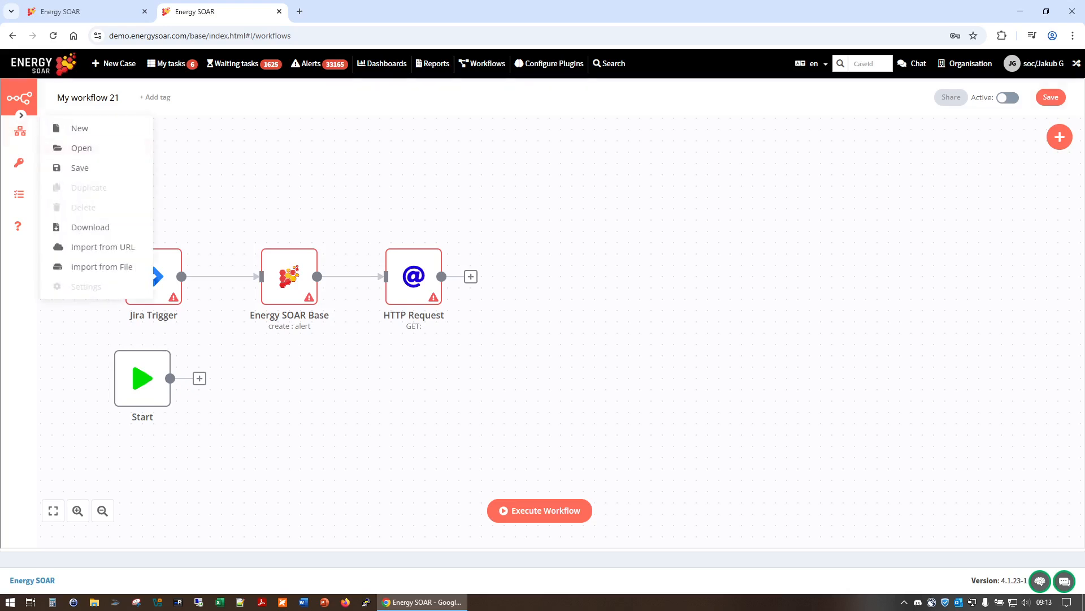
click(80, 128)
click(576, 337)
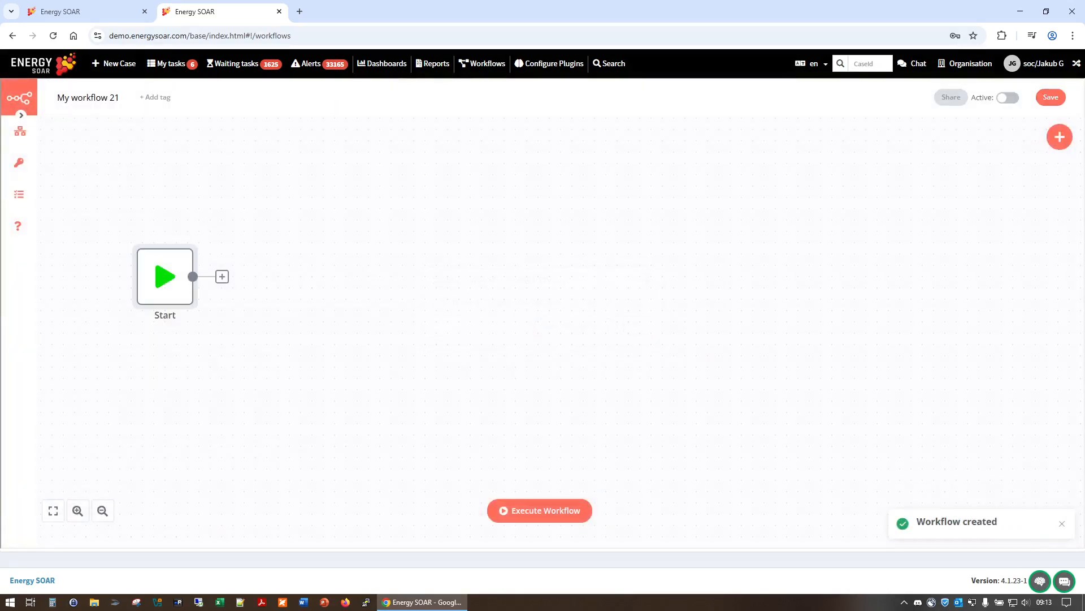
Step: Examine the web_scan case's details and observables, and return to the workflow editor
click(84, 12)
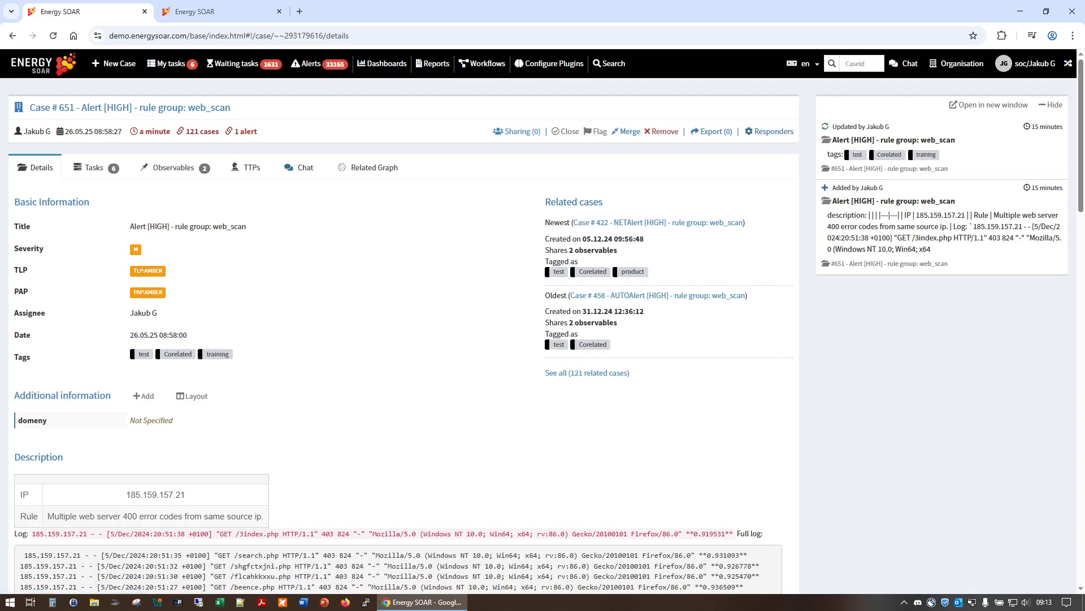
click(173, 168)
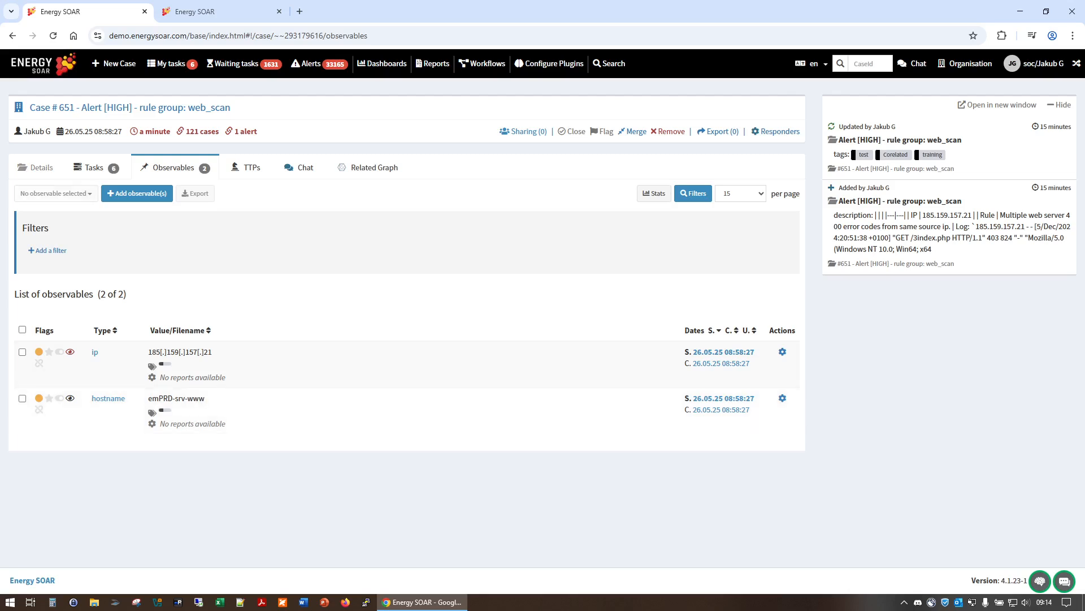
click(35, 167)
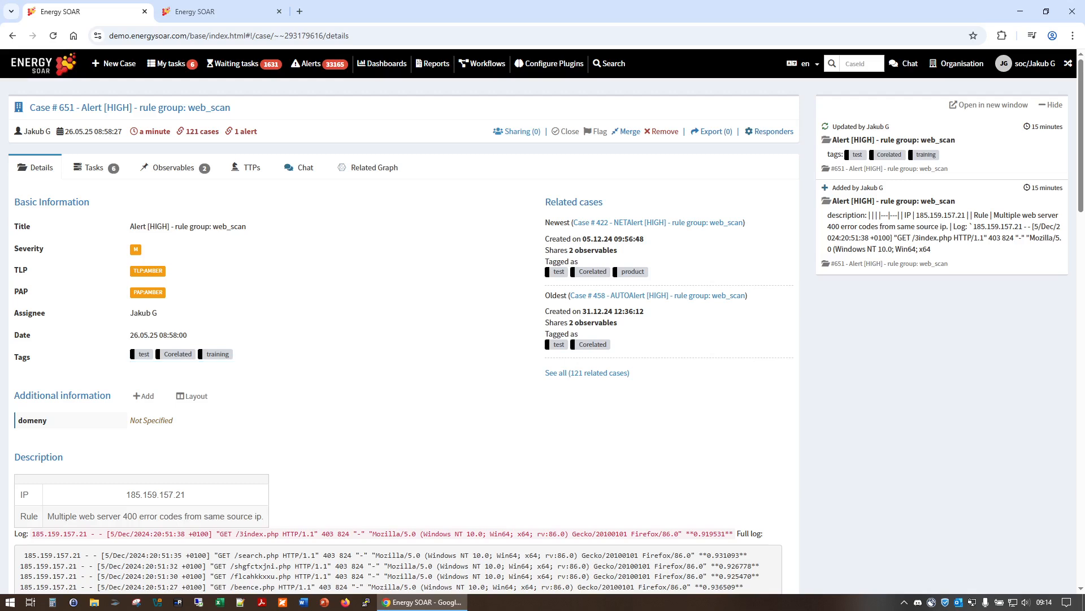
key(ctrl+Tab)
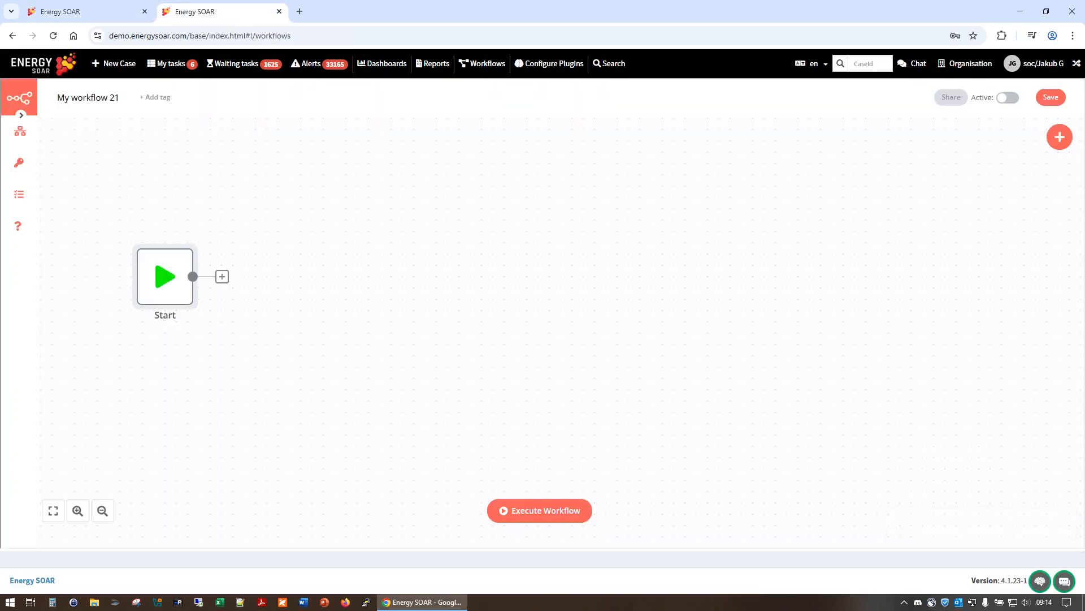
Step: Search the node library for "energy" and add an Energy SOAR Base node after Start
click(222, 276)
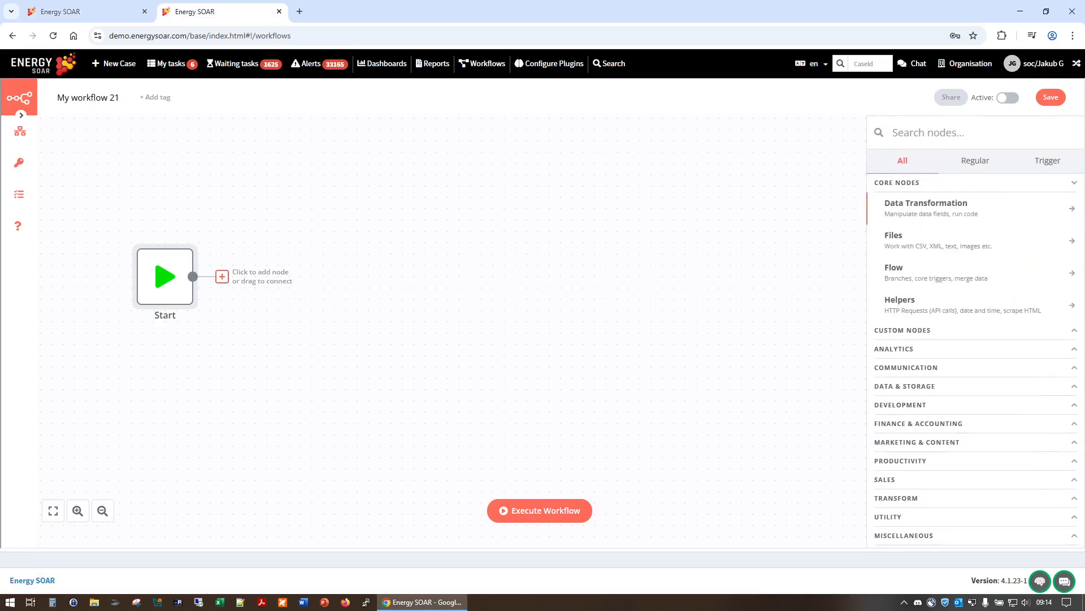
text(energy)
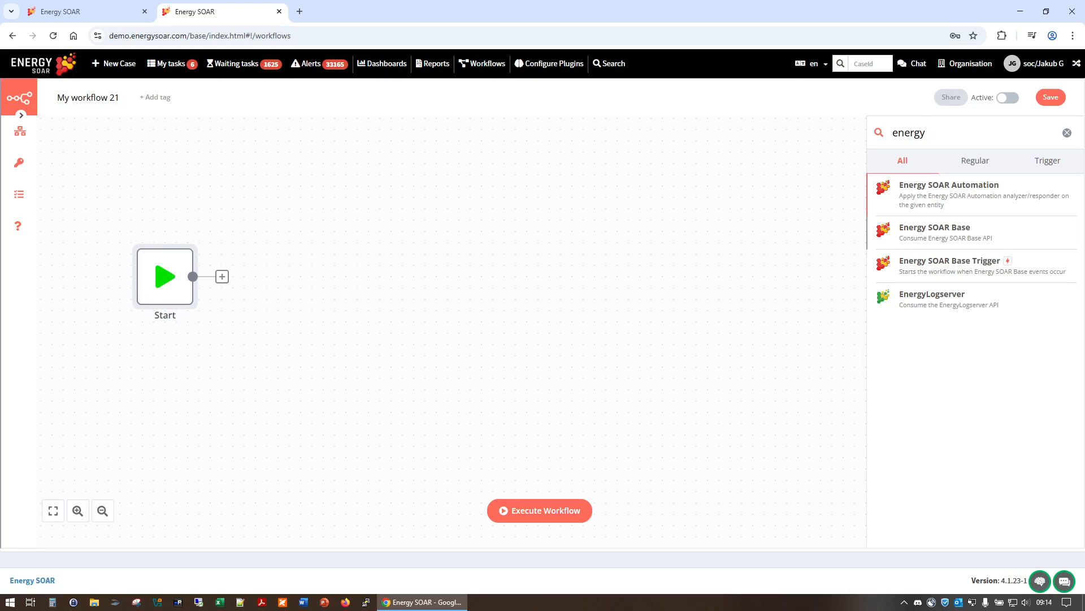
click(946, 233)
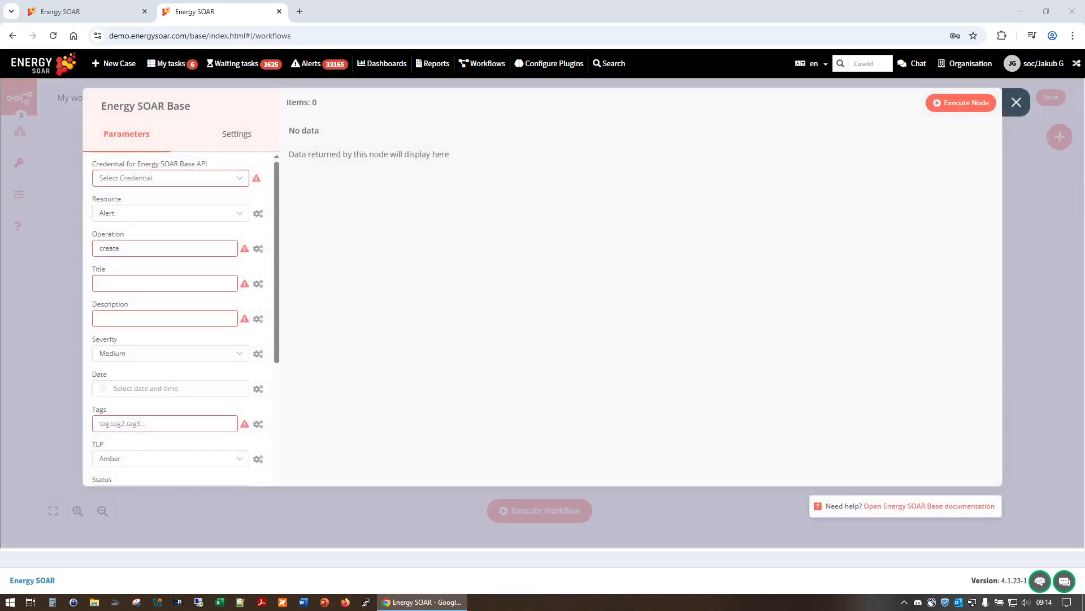
Step: Configure the node with the Energy SOAR Base account credential, the Case resource and a limit of 1
click(169, 177)
click(152, 208)
click(170, 213)
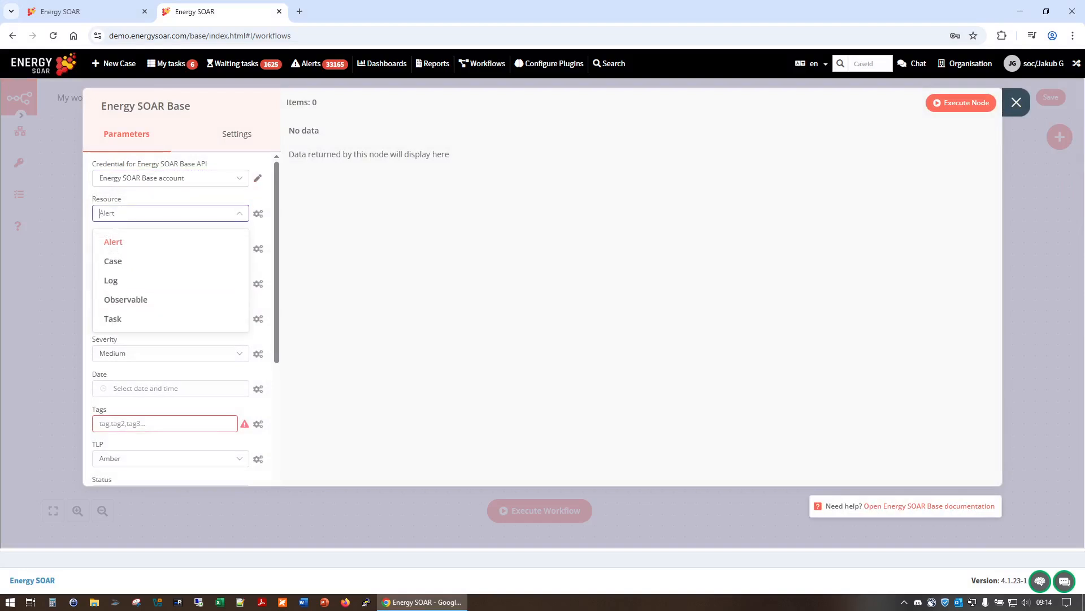
click(113, 261)
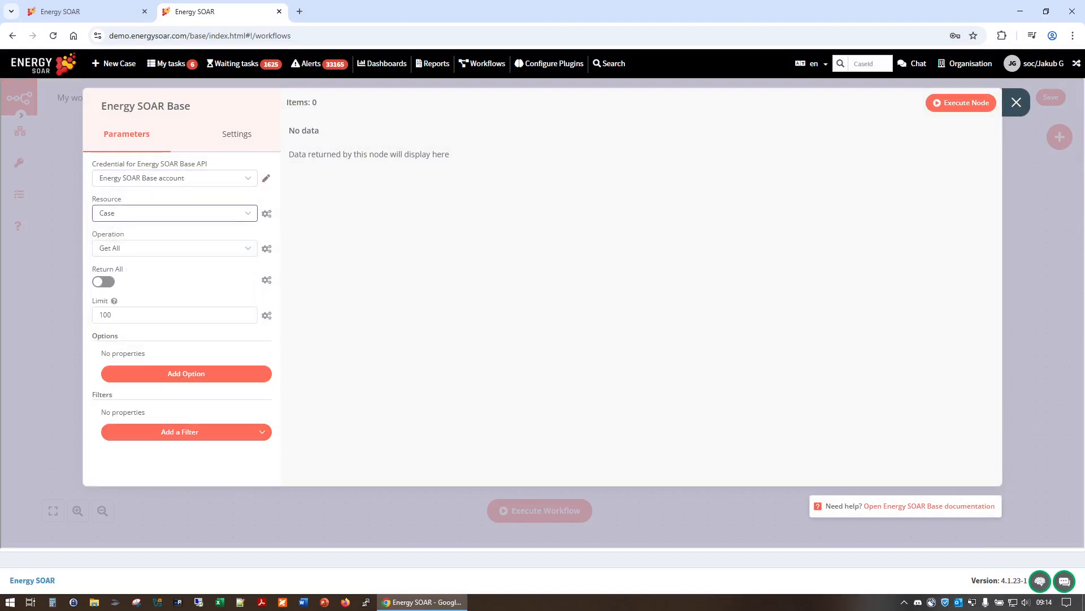
click(153, 315)
key(BackSpace)
key(BackSpace)
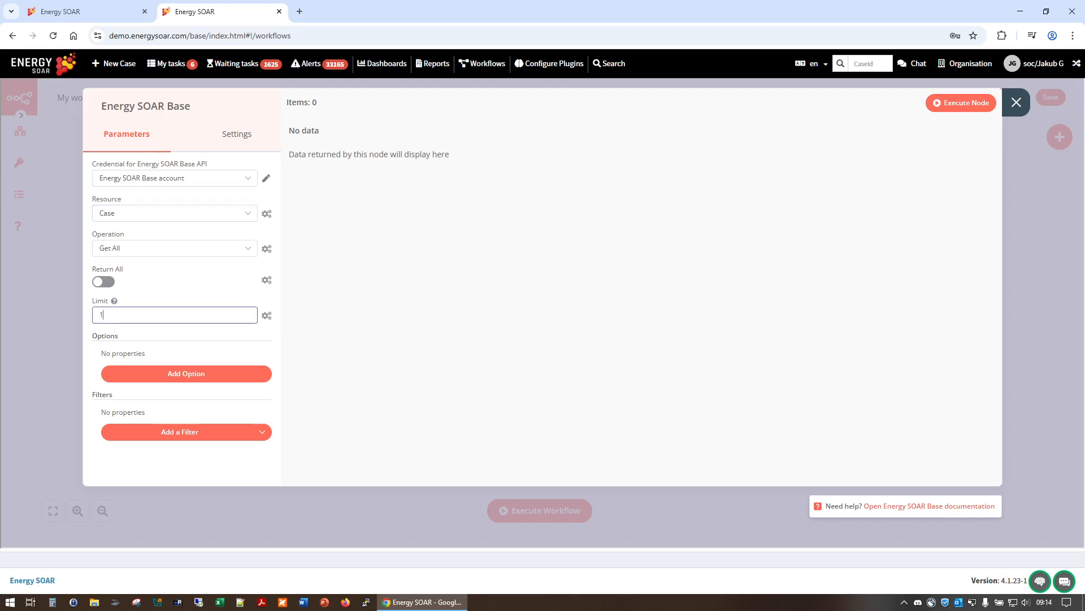
Step: Add a Tags filter with the value "training" and execute the node
click(181, 432)
scroll(170, 350, down, 3)
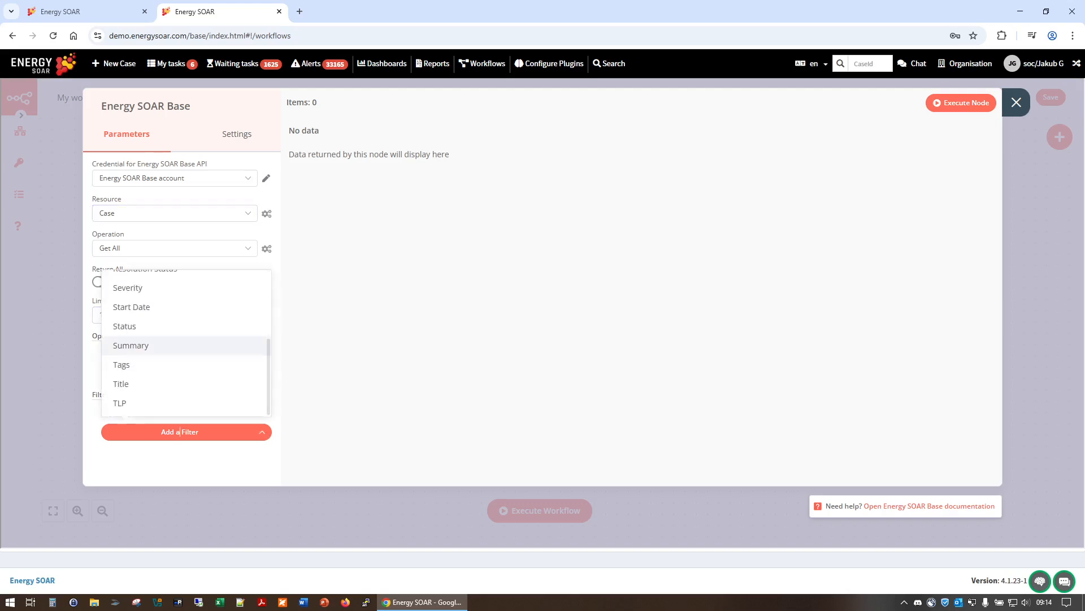
click(121, 364)
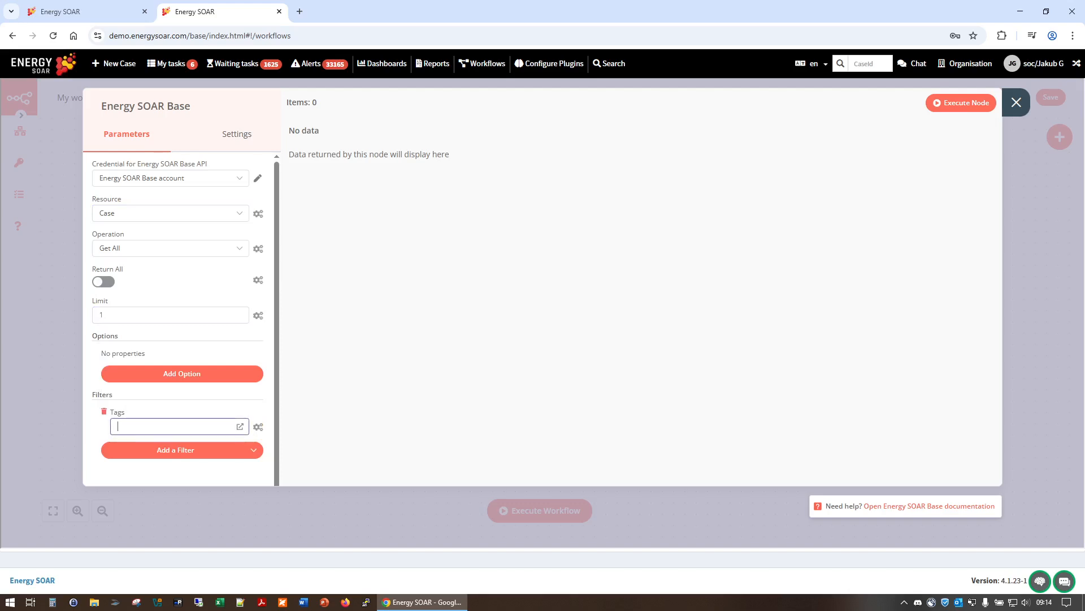
text(training)
click(961, 102)
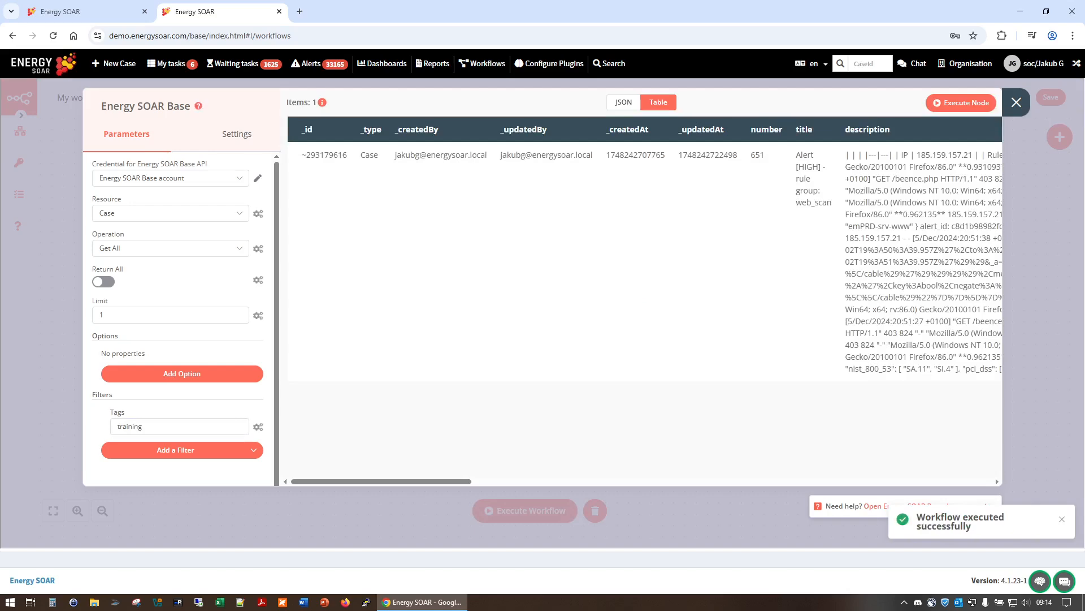
Step: Compare the returned case with the open web_scan case, and close the node's settings
click(85, 11)
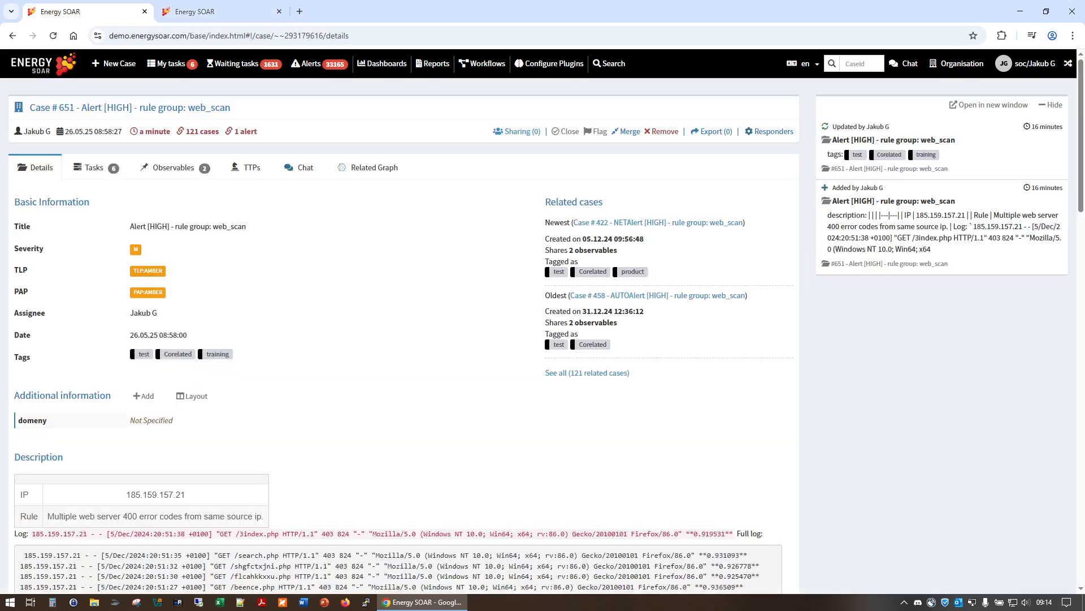
click(221, 11)
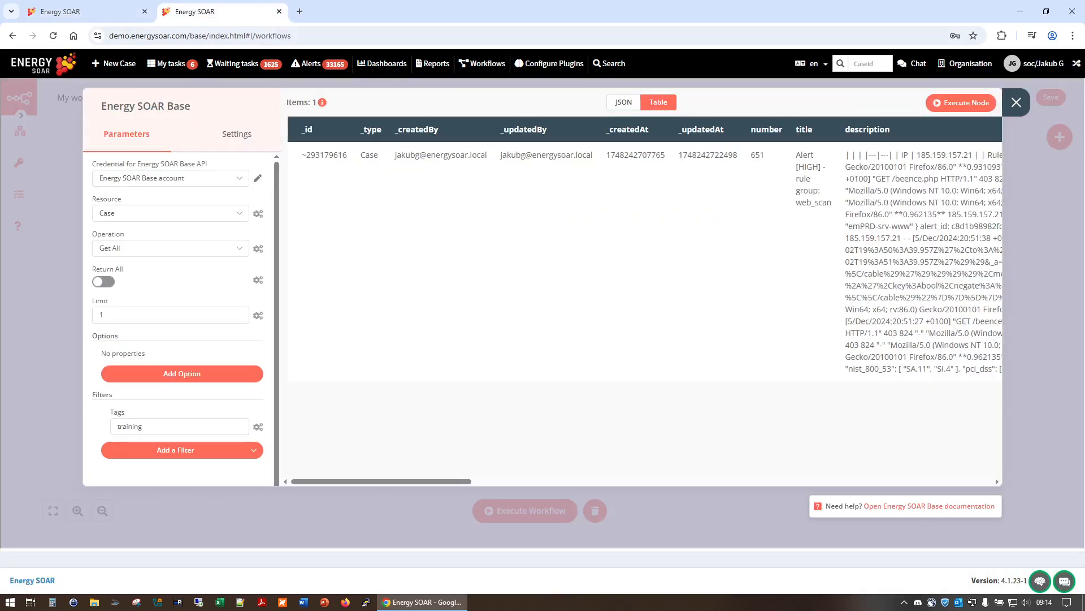
click(996, 477)
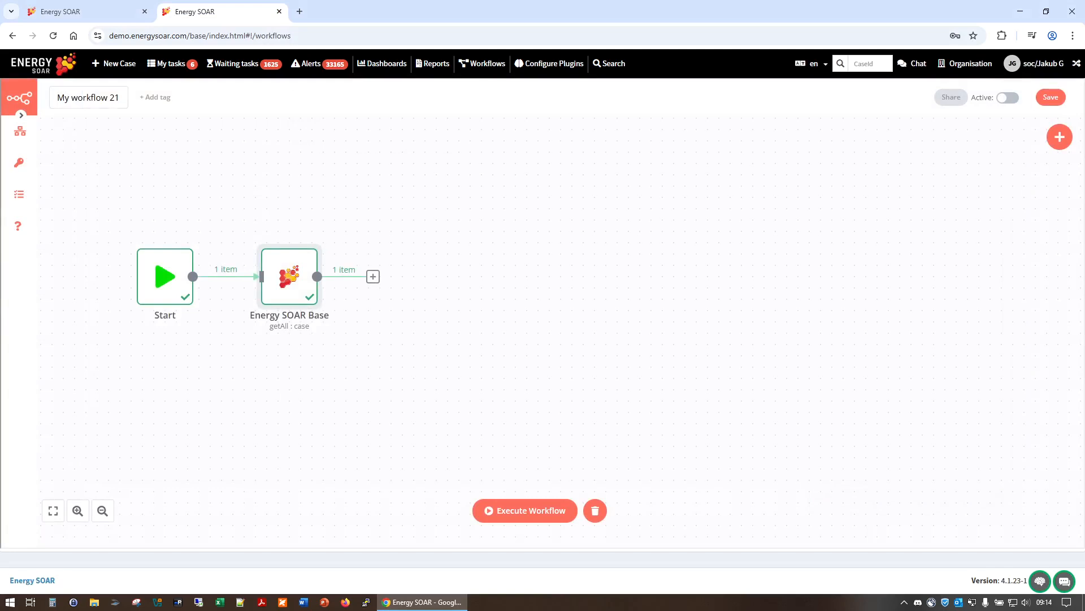
Step: Rename the workflow as "Training web scan analysis"
click(89, 97)
key(ctrl+a)
drag(120, 98, 22, 97)
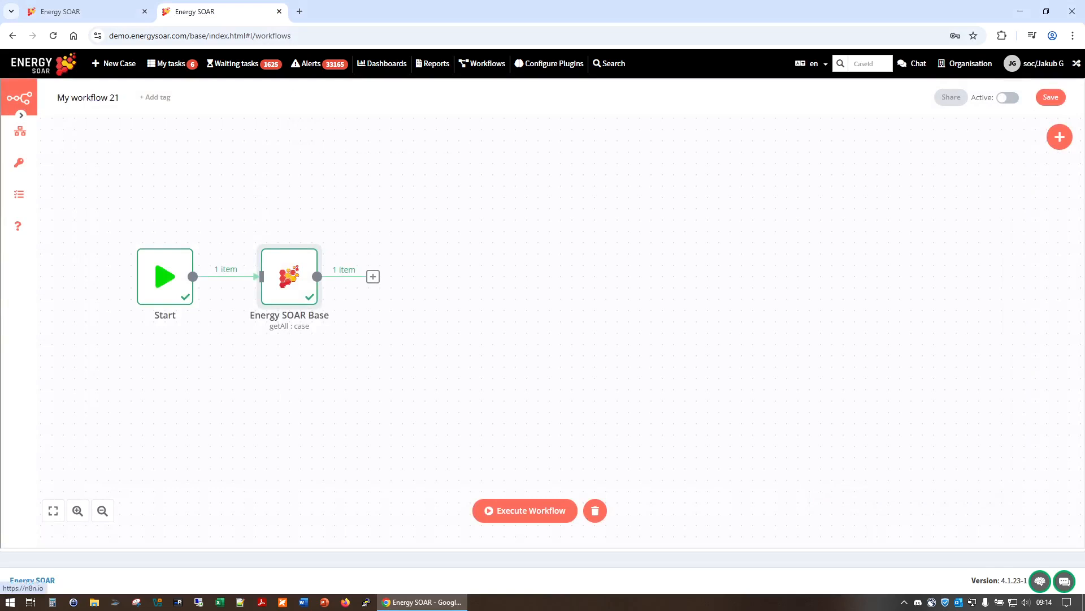
click(113, 98)
key(BackSpace)
key(BackSpace)
key(BackSpace)
key(BackSpace)
key(BackSpace)
key(BackSpace)
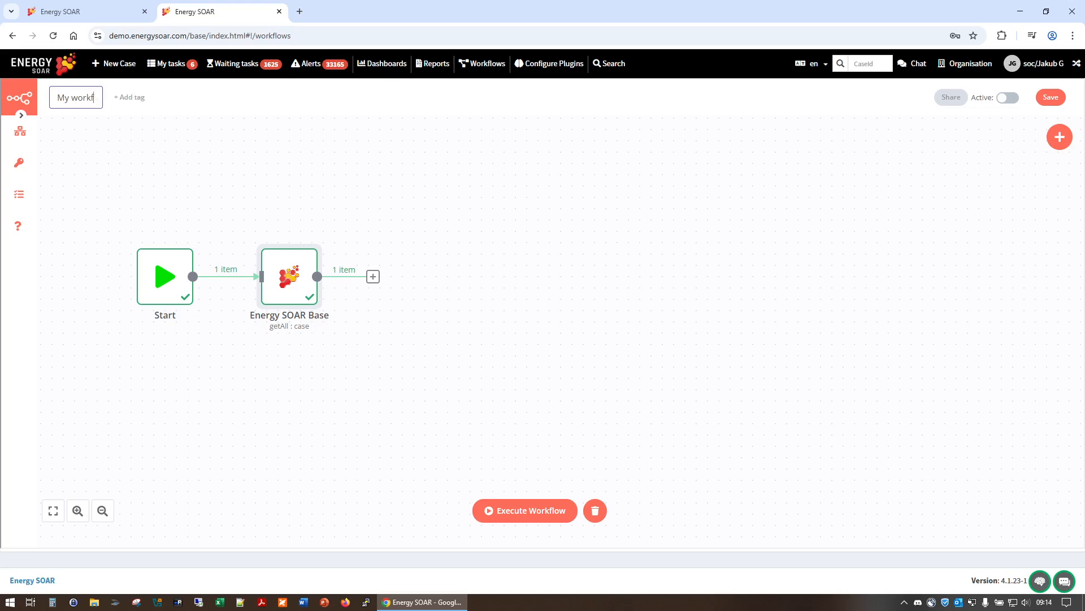
key(BackSpace)
key(BackSpace)
key(BackSpace)
key(BackSpace)
key(BackSpace)
key(BackSpace)
key(BackSpace)
key(BackSpace)
text(Training web sc)
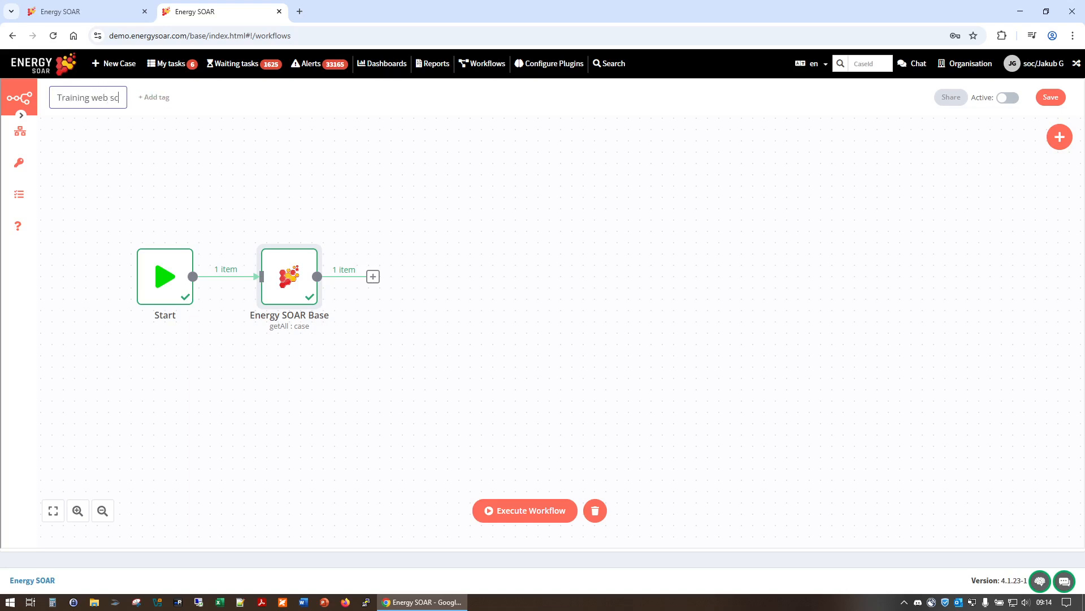
text(an analysis)
key(Return)
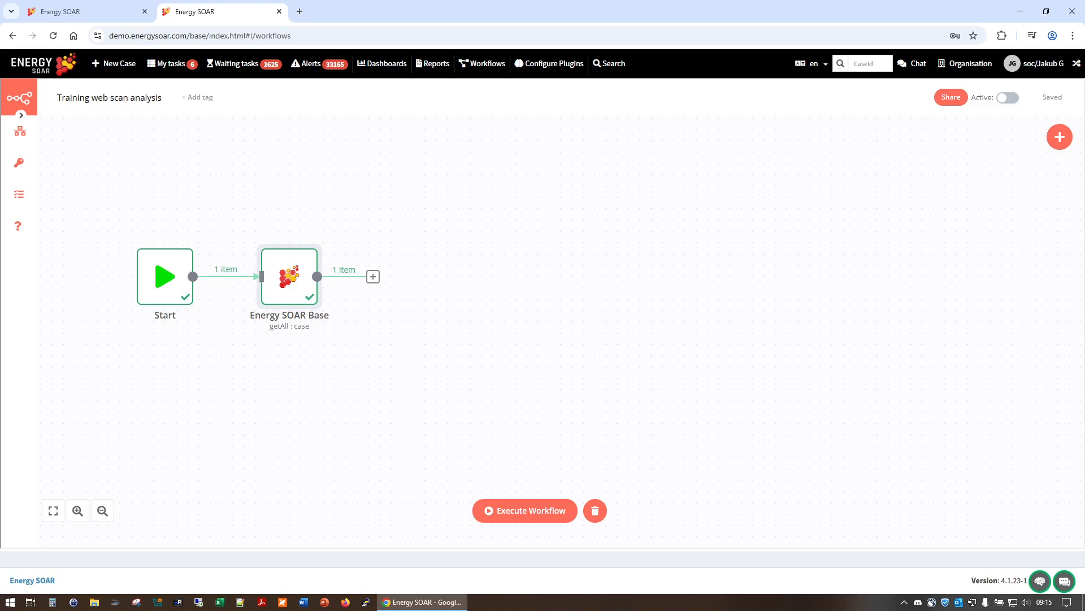
Step: Rename the Energy SOAR Base node as "Get cases" and close its settings
click(373, 277)
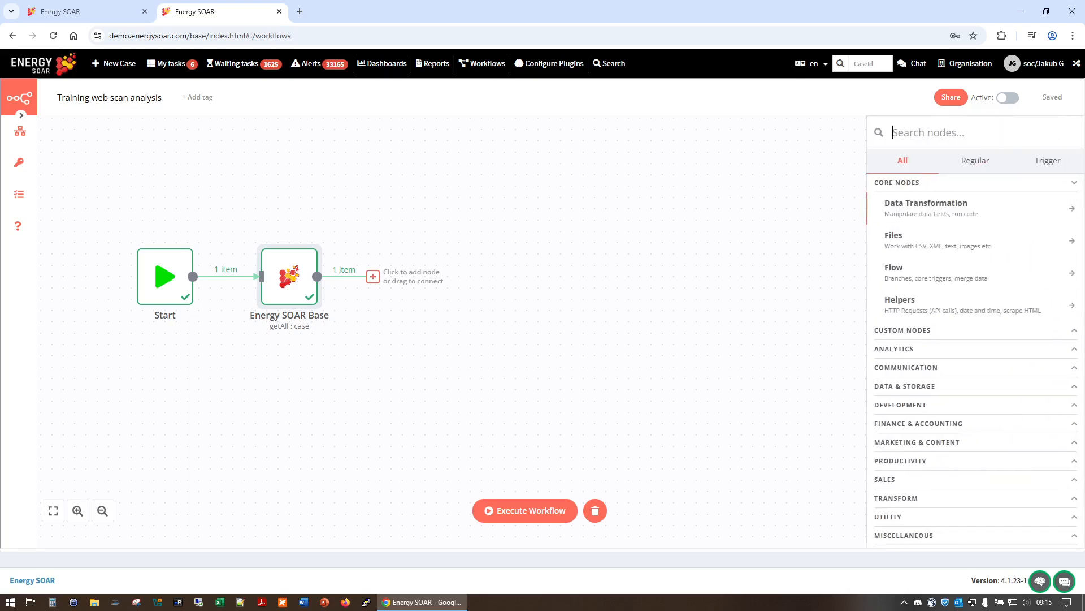
click(289, 277)
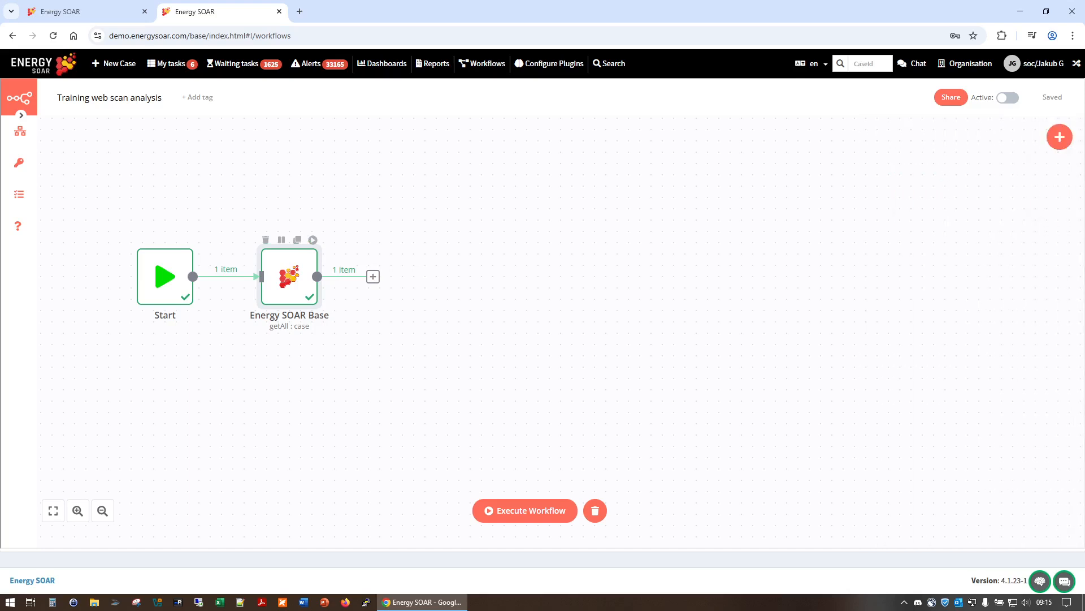
double_click(289, 277)
click(170, 106)
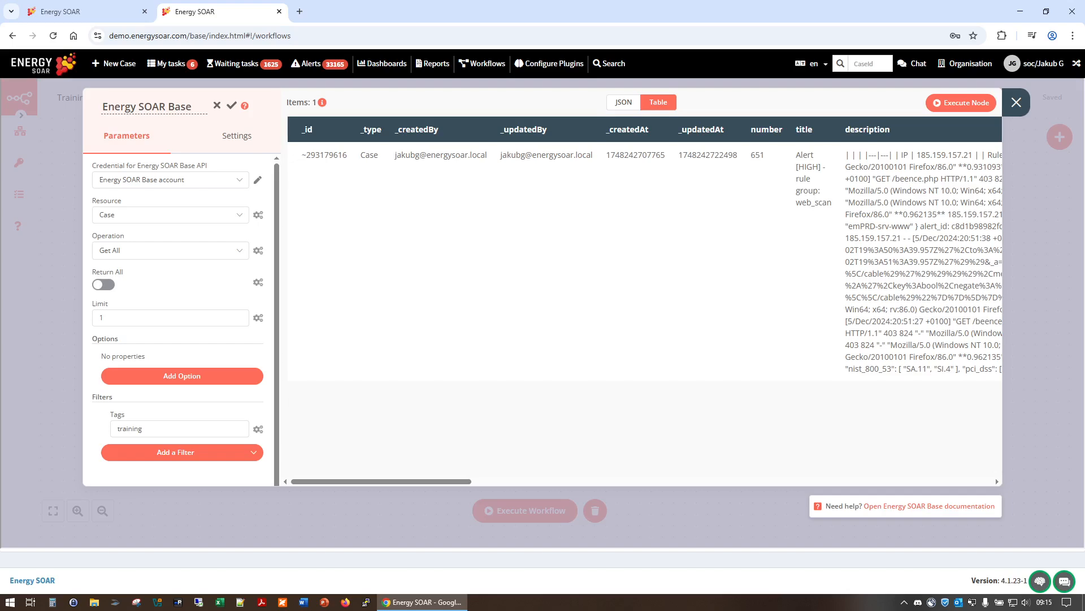
key(ctrl+a)
text(Get cases)
key(Return)
key(Escape)
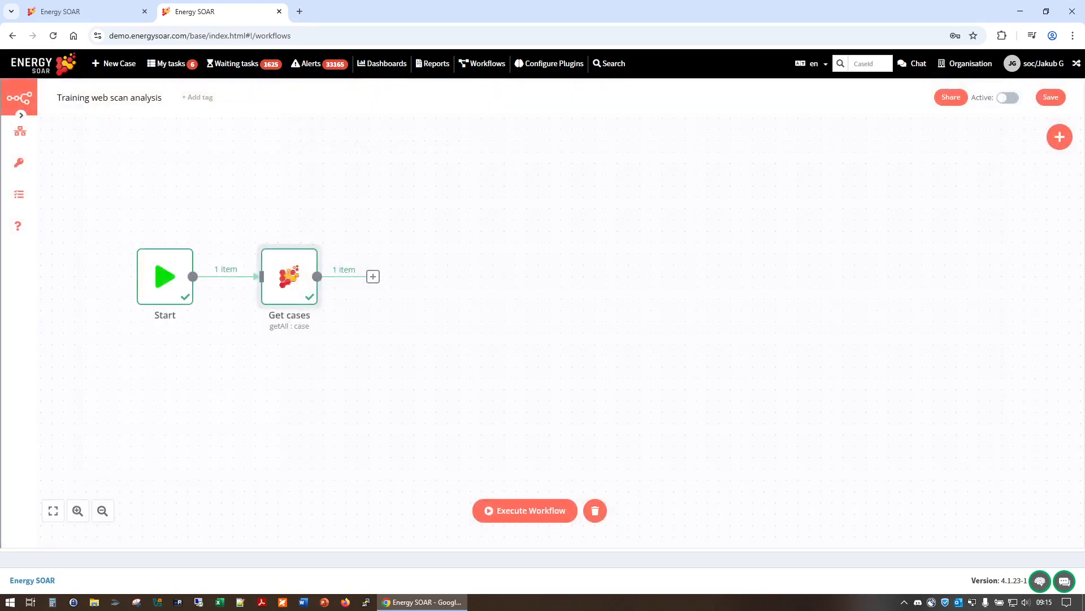
Step: Duplicate the Get cases node, and connect the copy as the next node after the original
click(298, 240)
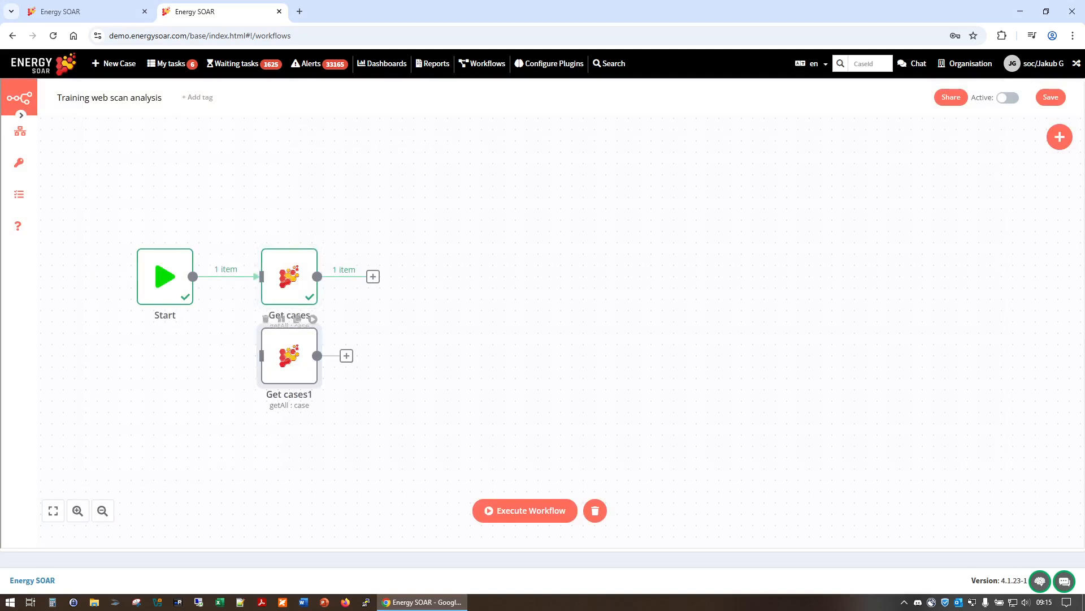
drag(290, 356, 411, 277)
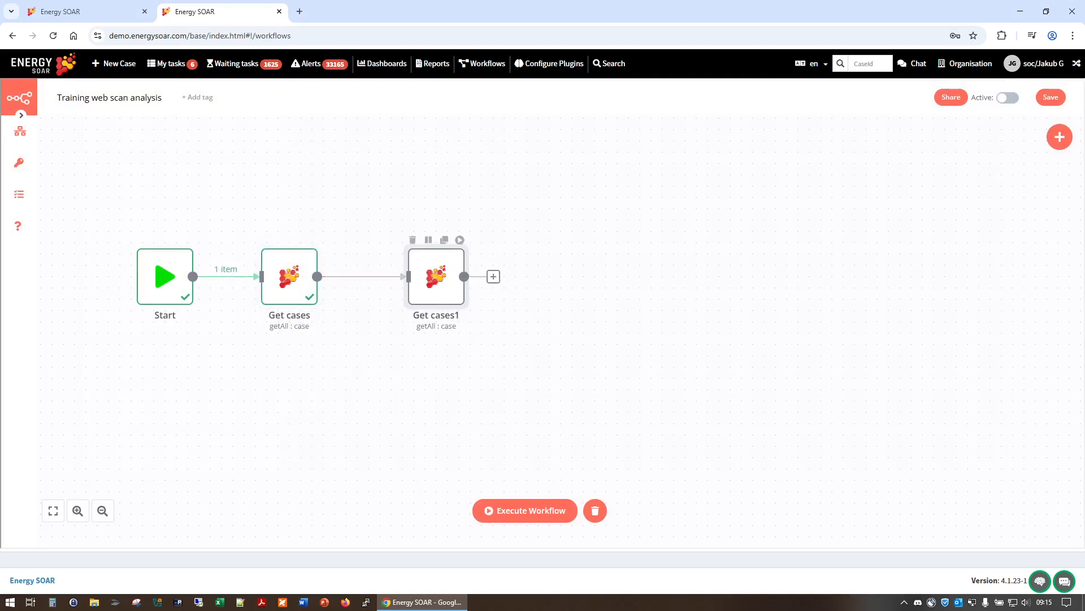
Step: Set the resource of the duplicated Get cases node to Observable
double_click(436, 276)
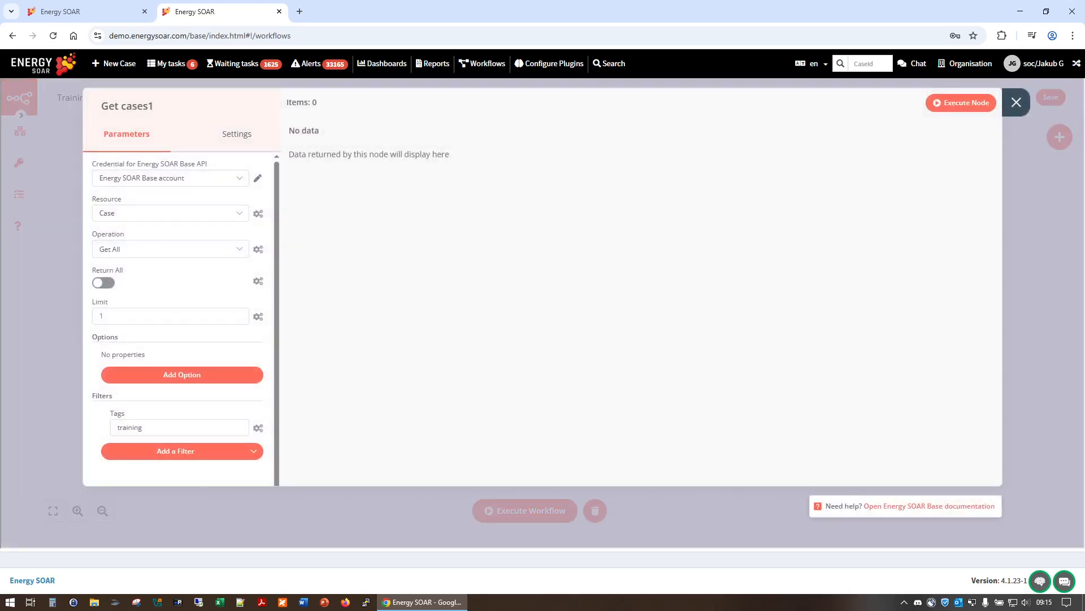
click(100, 212)
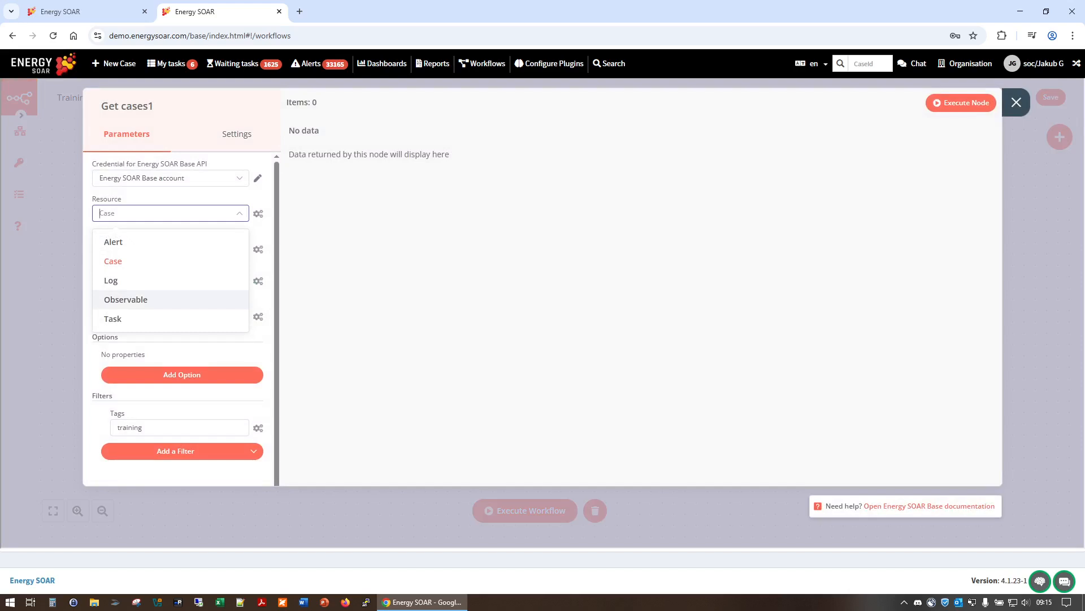
click(125, 299)
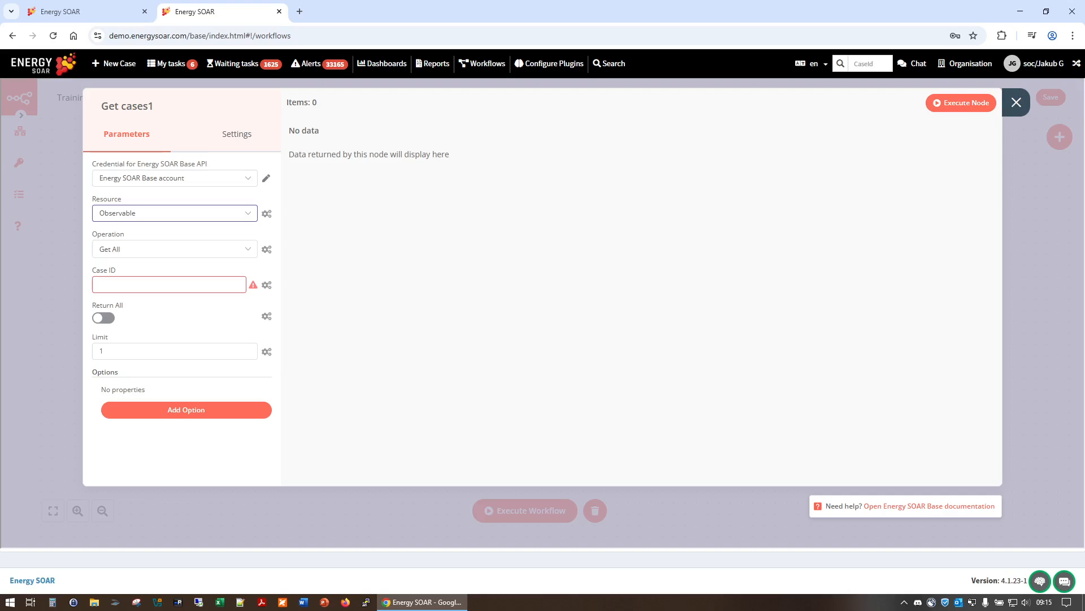
Step: Set the Case ID to an expression using the _id field from the Get cases JSON output, and execute the node
click(267, 284)
click(237, 304)
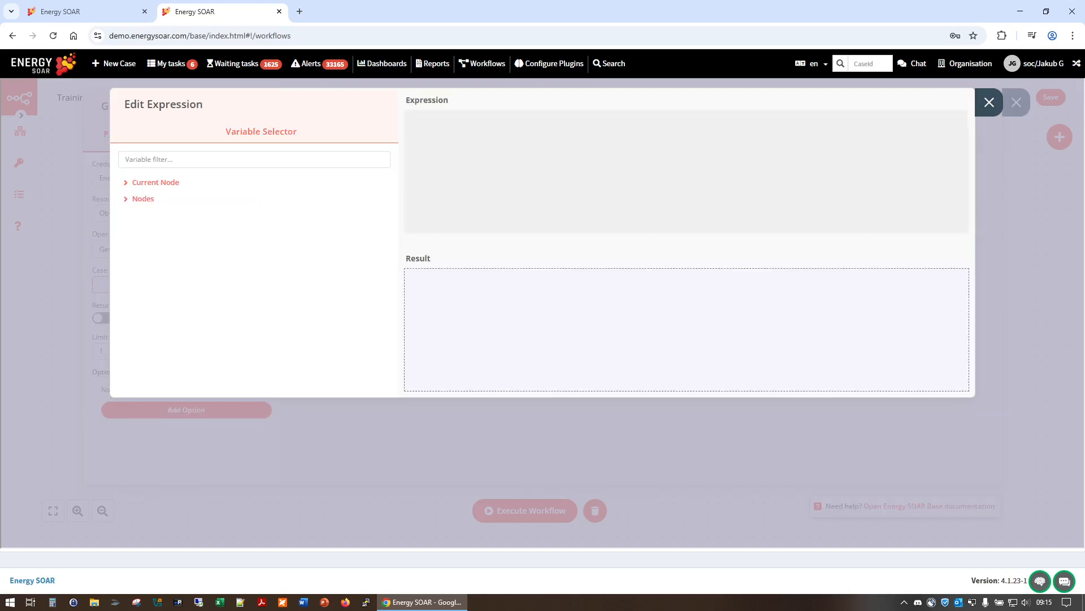
click(143, 199)
click(160, 215)
click(176, 232)
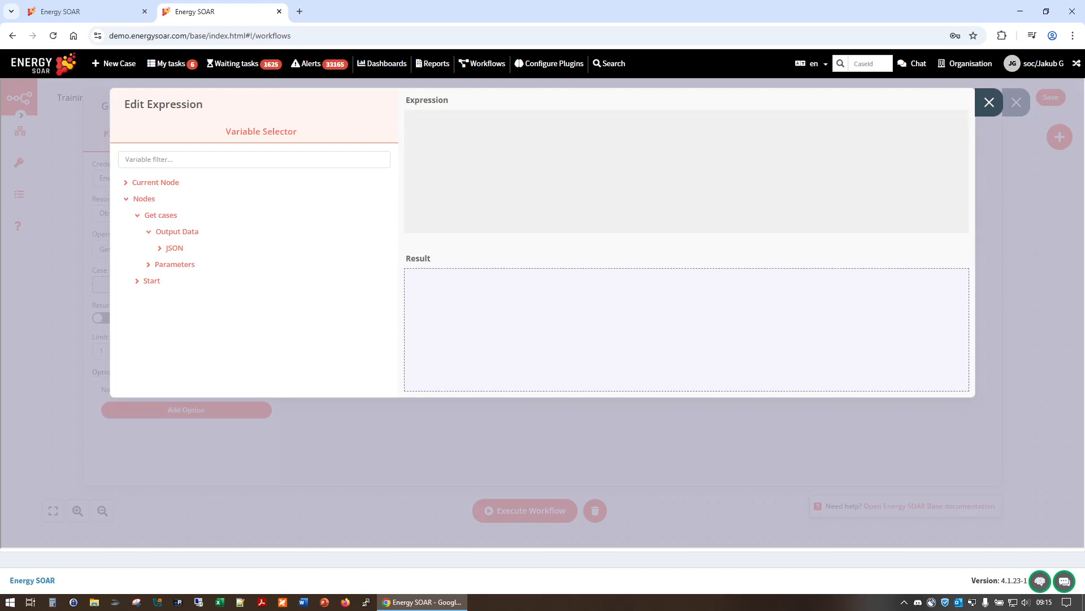
click(174, 248)
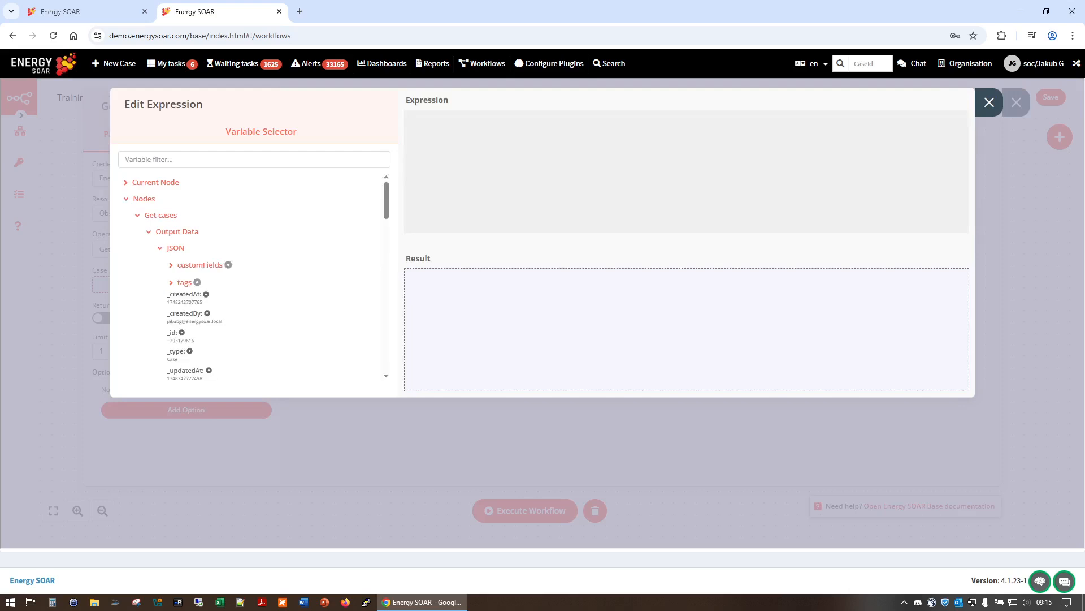
click(181, 332)
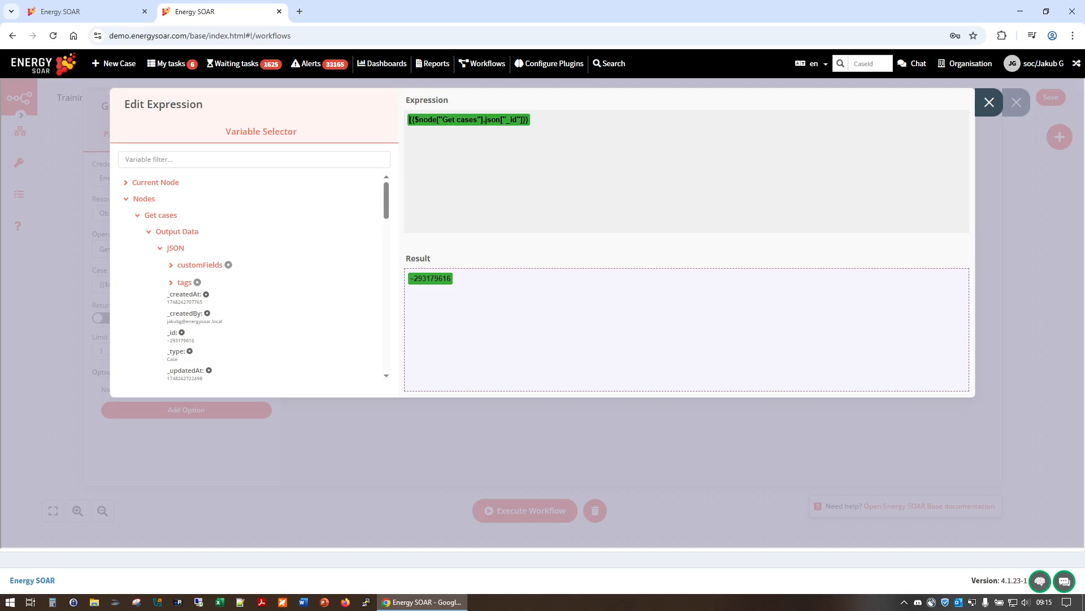
click(989, 103)
click(961, 102)
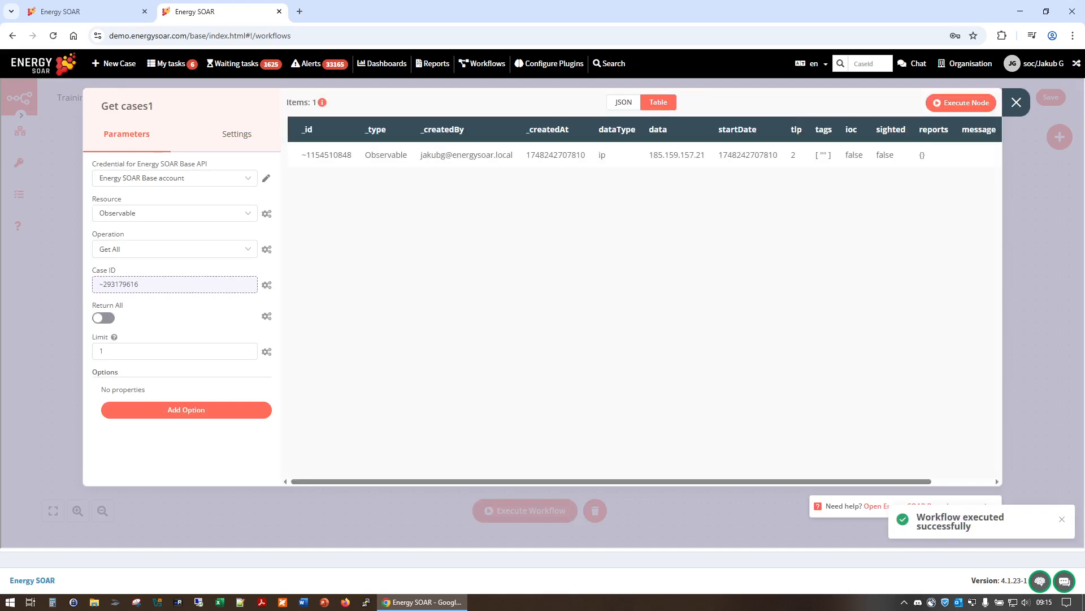
Step: Enable Return All for the observables, execute the node again and close its settings
double_click(103, 351)
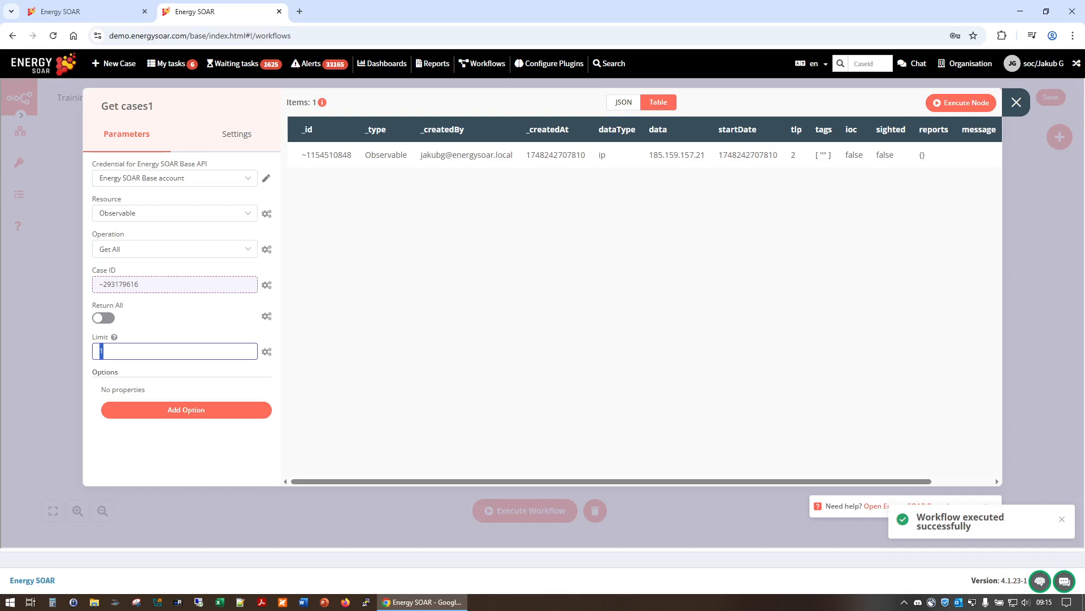
text(2)
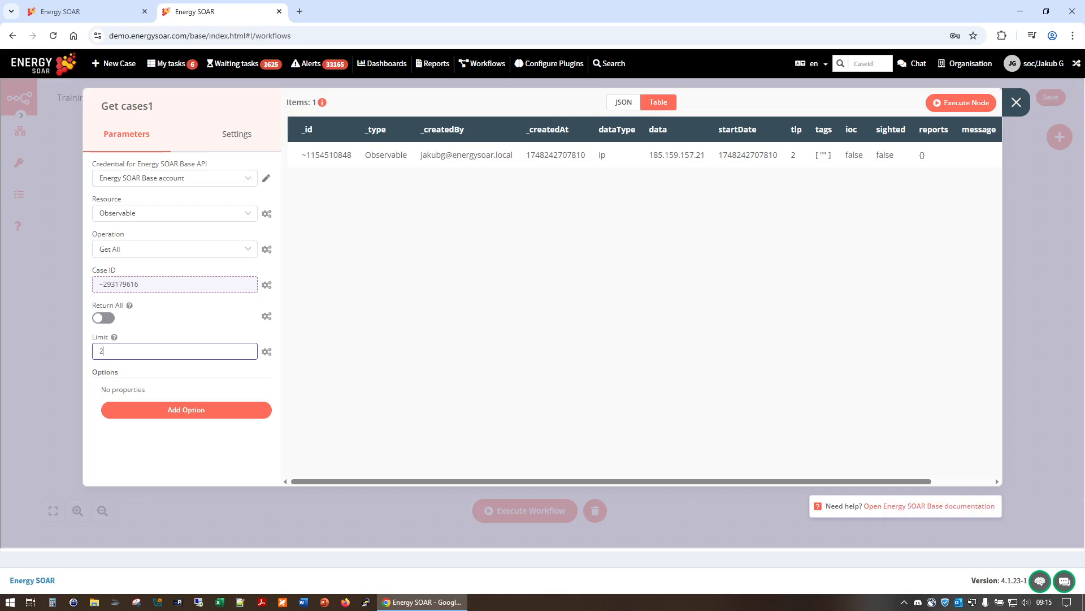
click(104, 318)
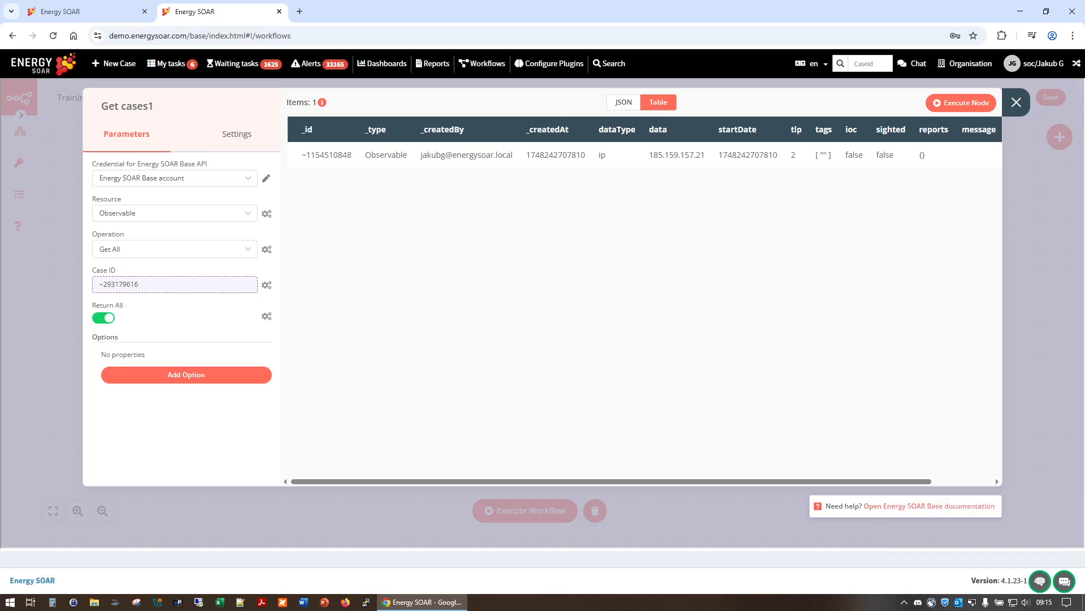
click(961, 102)
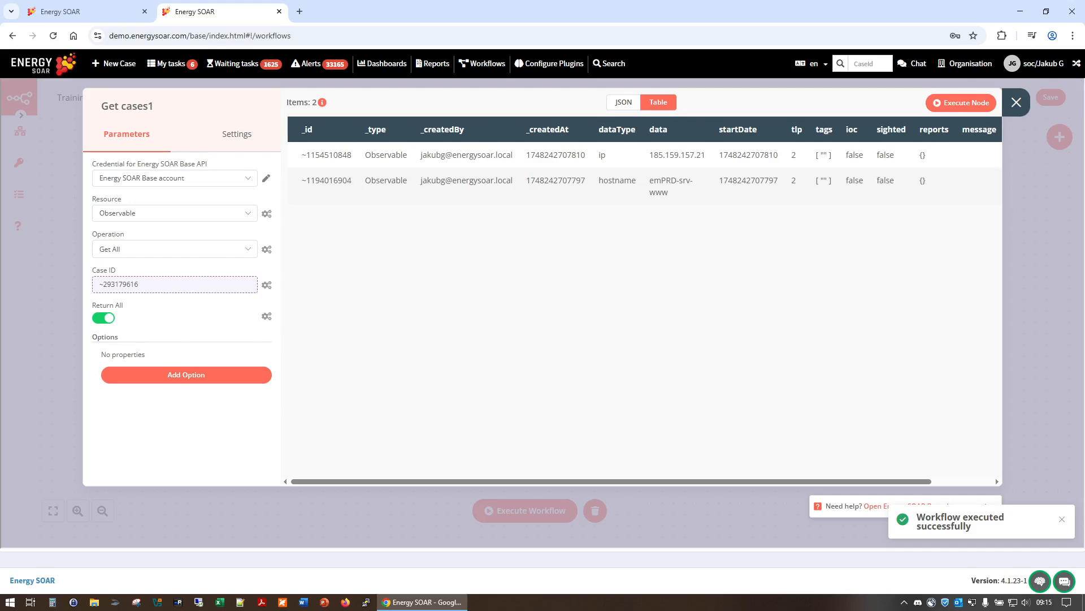
click(1016, 102)
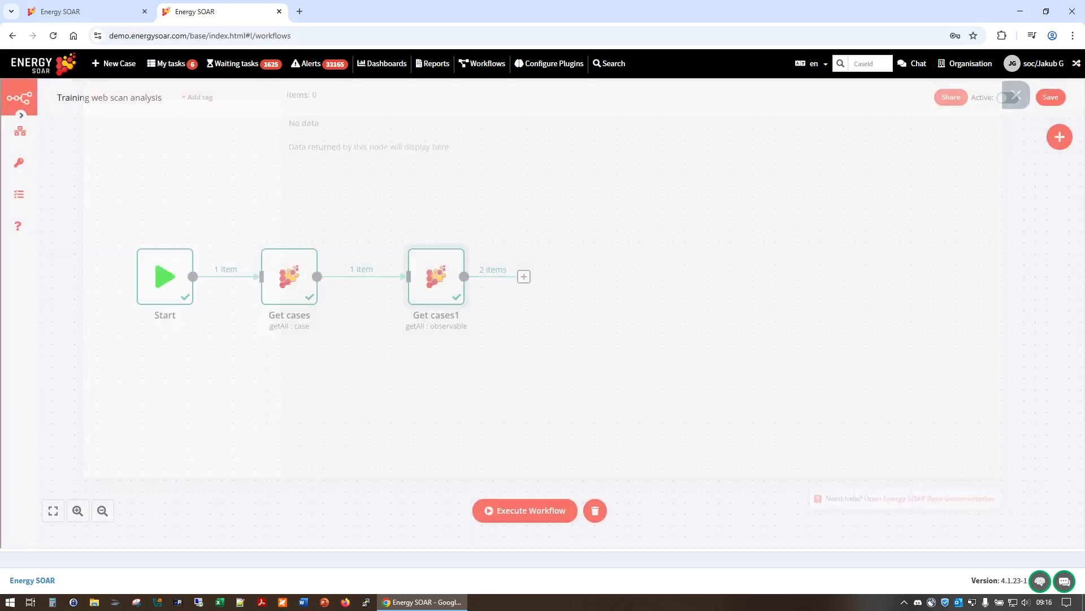
Step: Rename the Get cases1 node as "Get observables" and close its settings
double_click(436, 276)
click(128, 106)
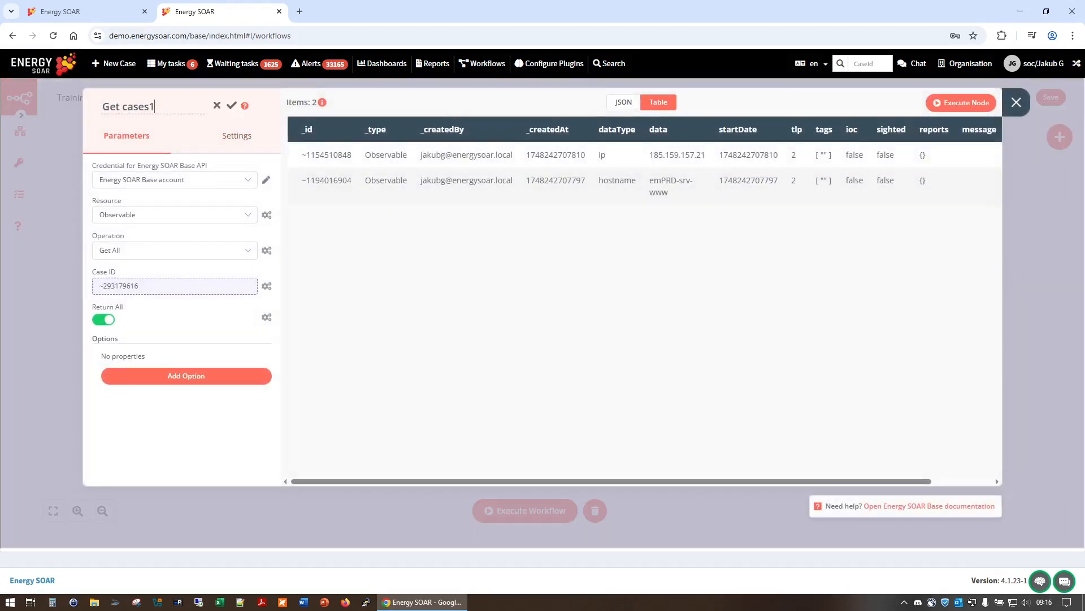
key(ctrl+a)
text(Get observables)
key(Return)
key(Escape)
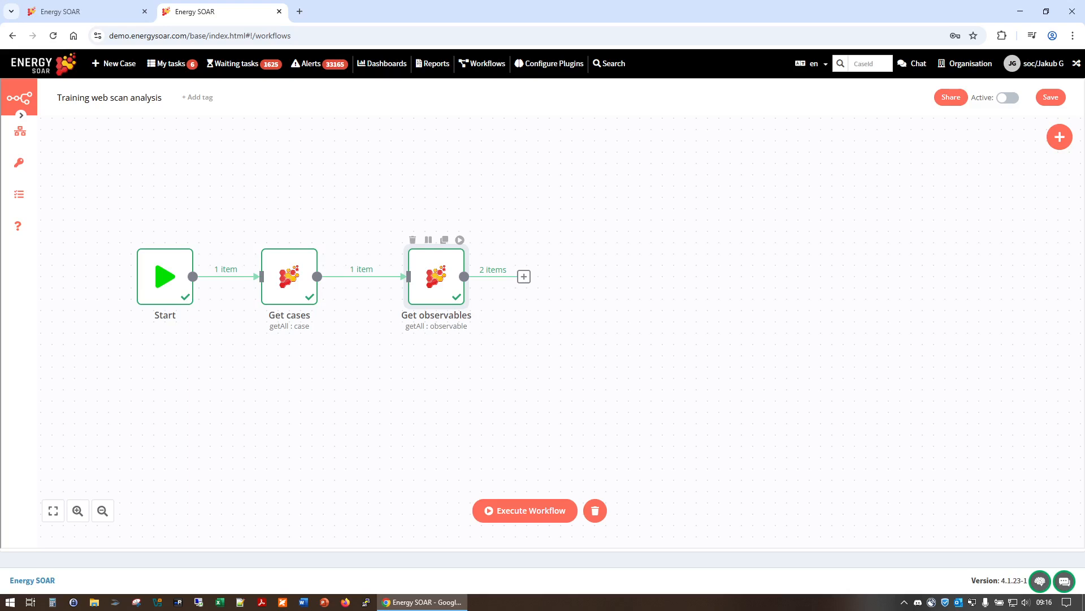
Step: Add an IF node after Get observables and give it a String condition
click(524, 277)
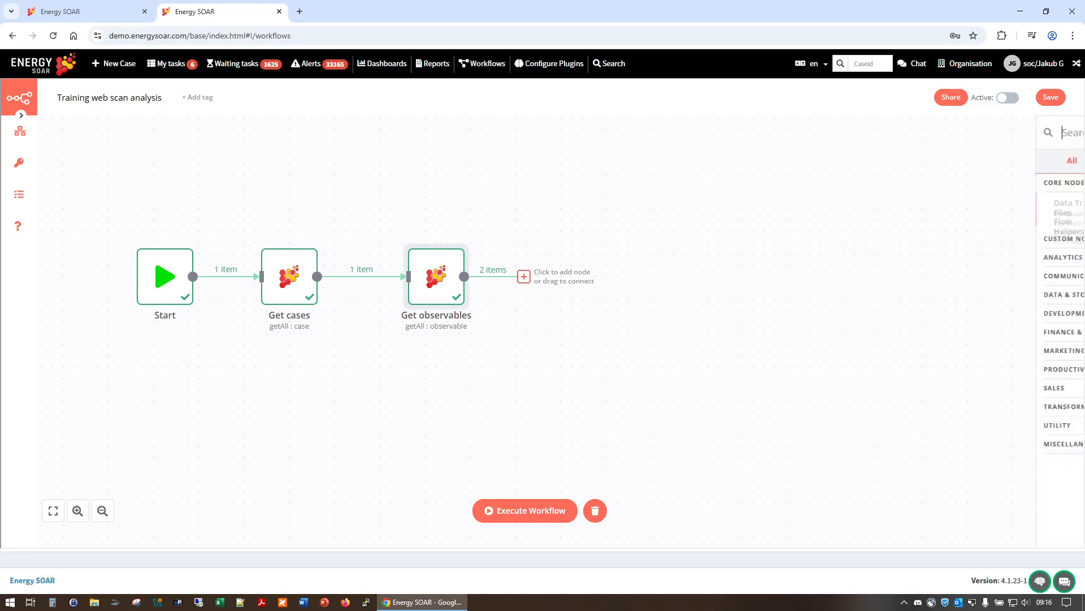
text(if)
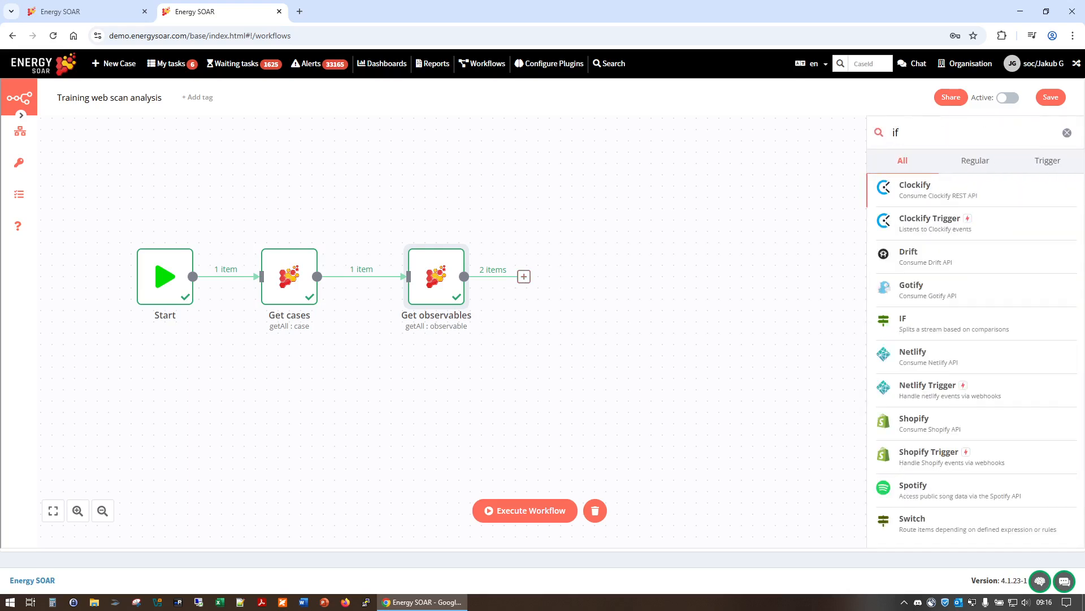
key(Return)
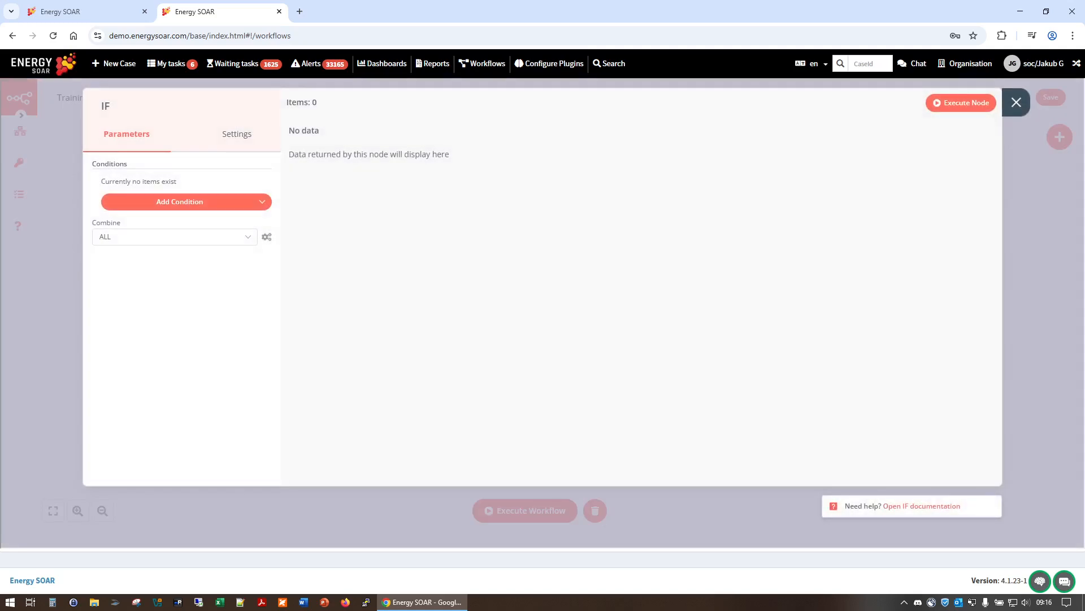
click(172, 202)
click(122, 287)
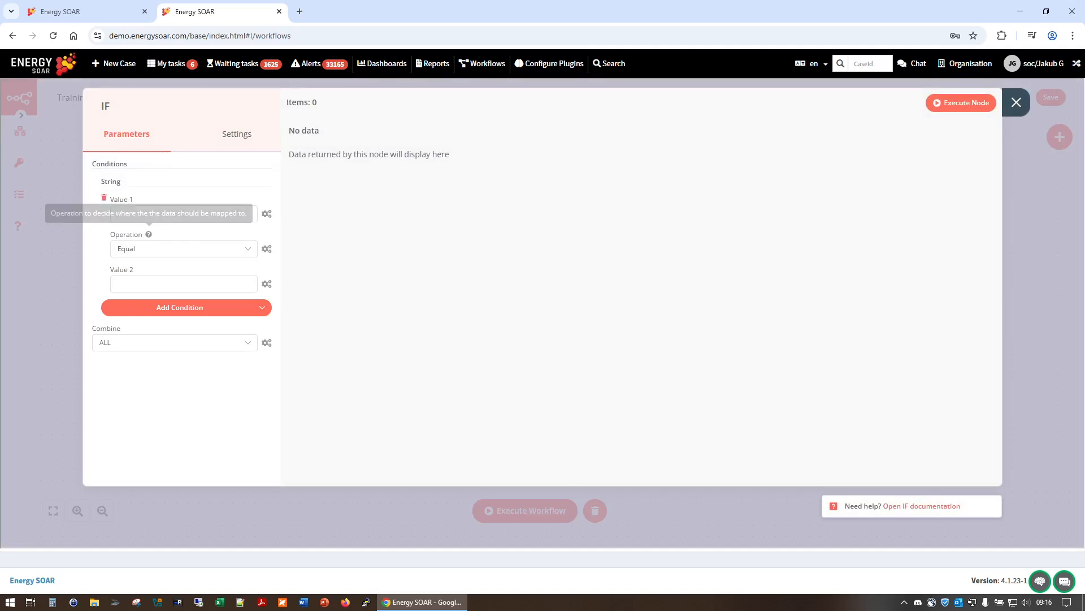
Step: Choose Equal as the operation of the IF node's string condition
click(175, 249)
scroll(170, 373, down, 1)
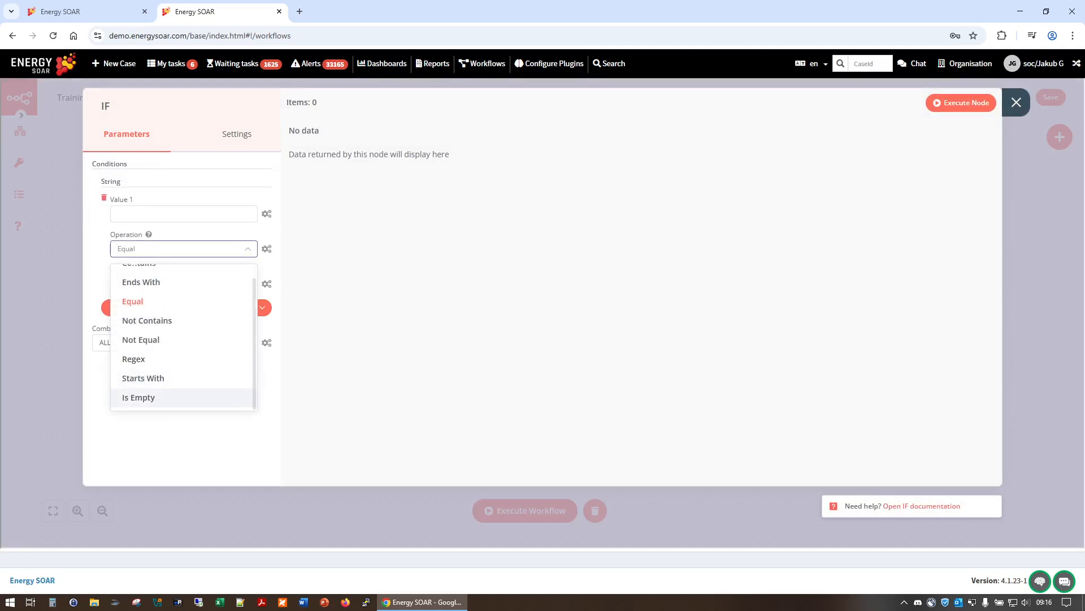
scroll(169, 335, up, 1)
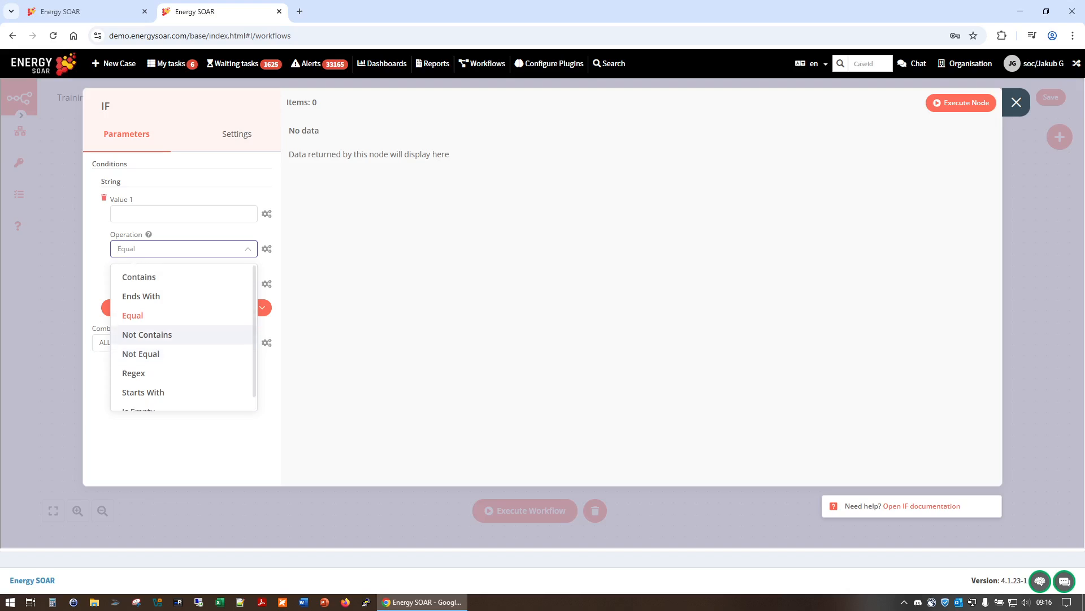
scroll(170, 341, down, 1)
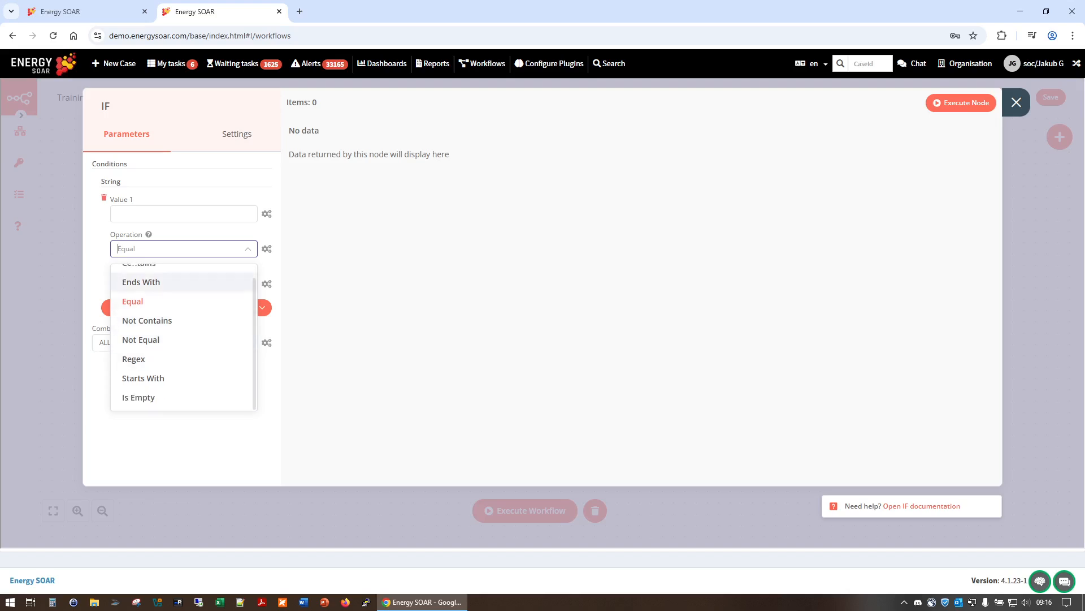
click(170, 301)
click(170, 284)
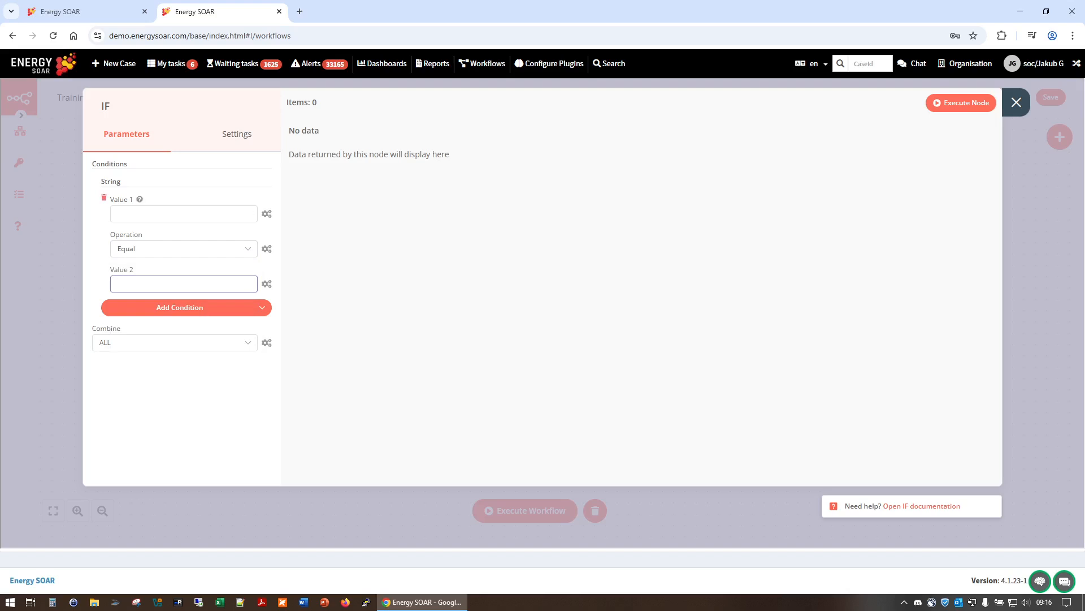
Step: Set Value 1 of the condition to an expression using the dataType field from the Get observables JSON output
click(266, 213)
click(241, 233)
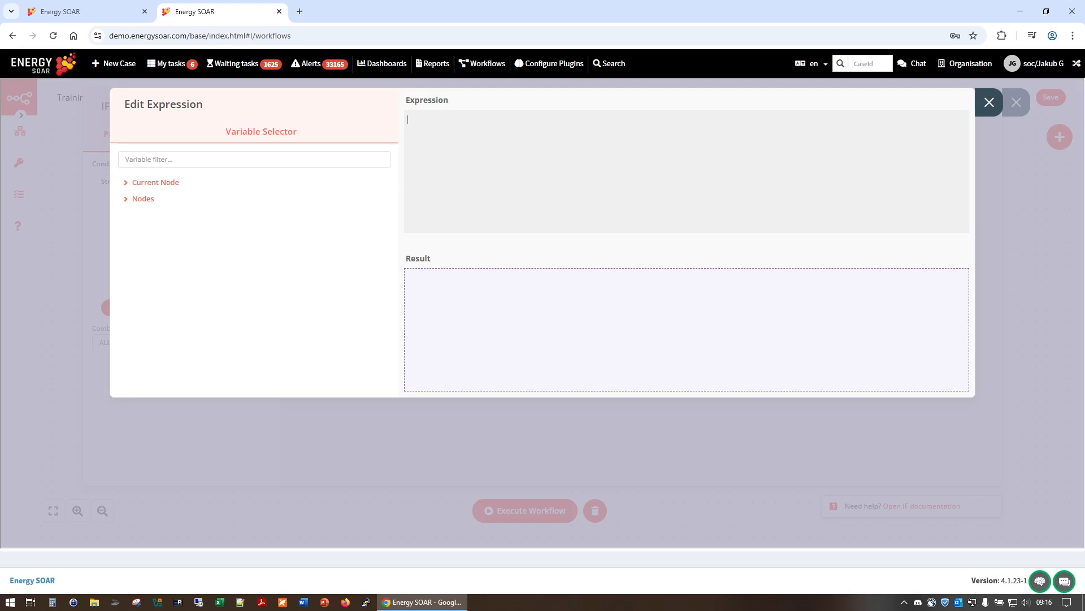
click(143, 199)
click(171, 215)
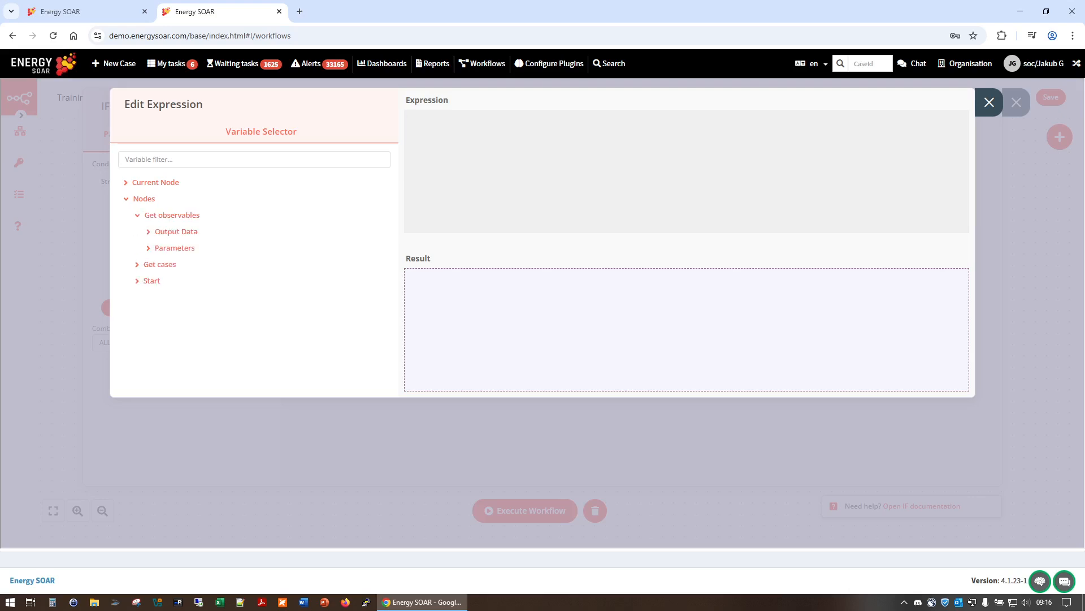
click(176, 231)
click(175, 248)
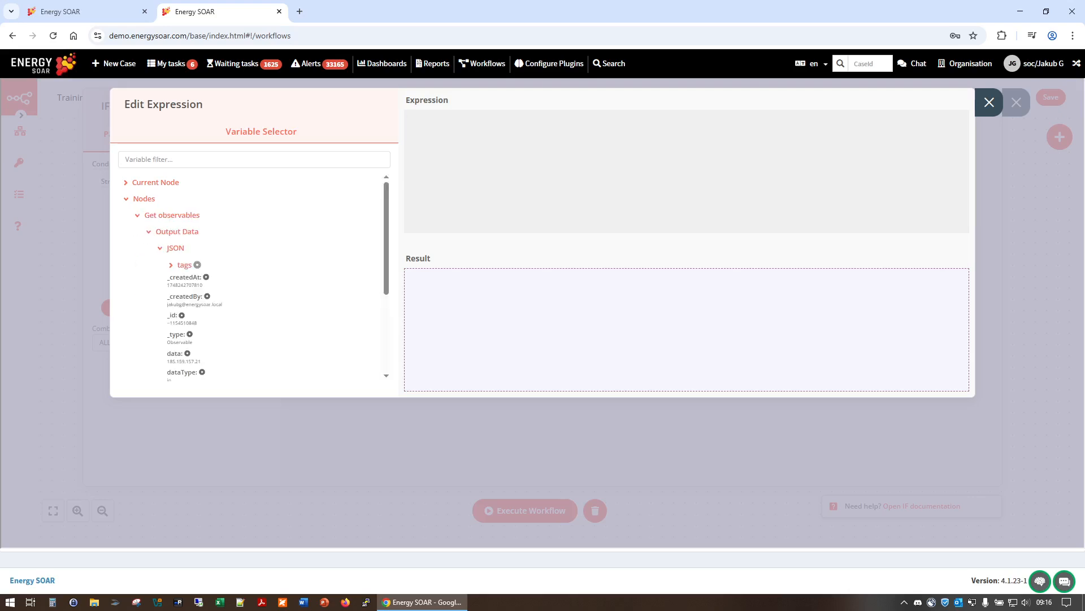
scroll(252, 277, down, 1)
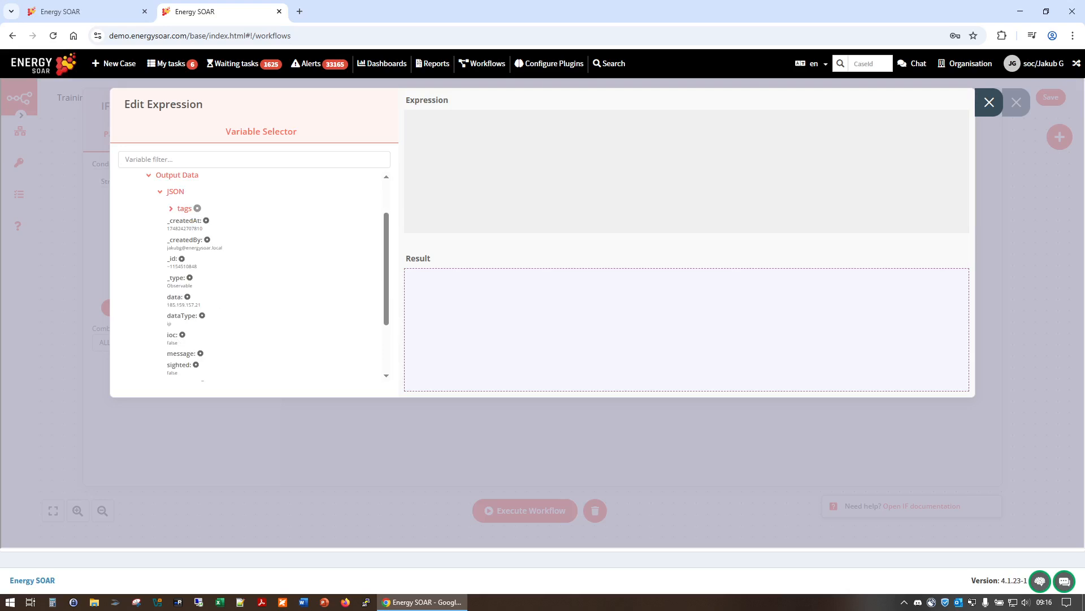
click(202, 316)
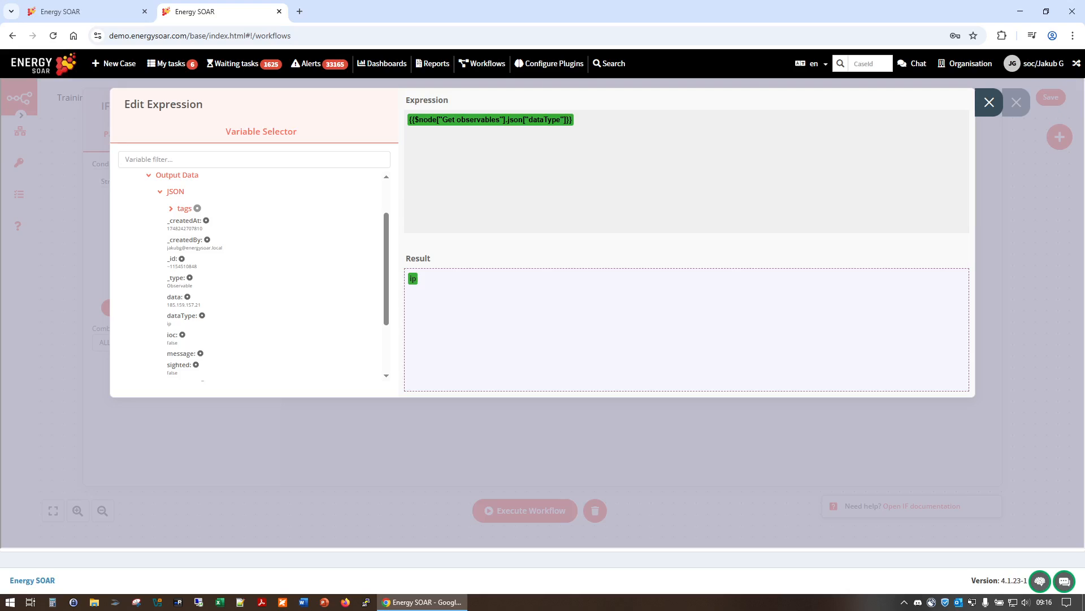
click(989, 102)
Step: Set Value 2 of the condition to "ip" and execute the IF node
click(177, 283)
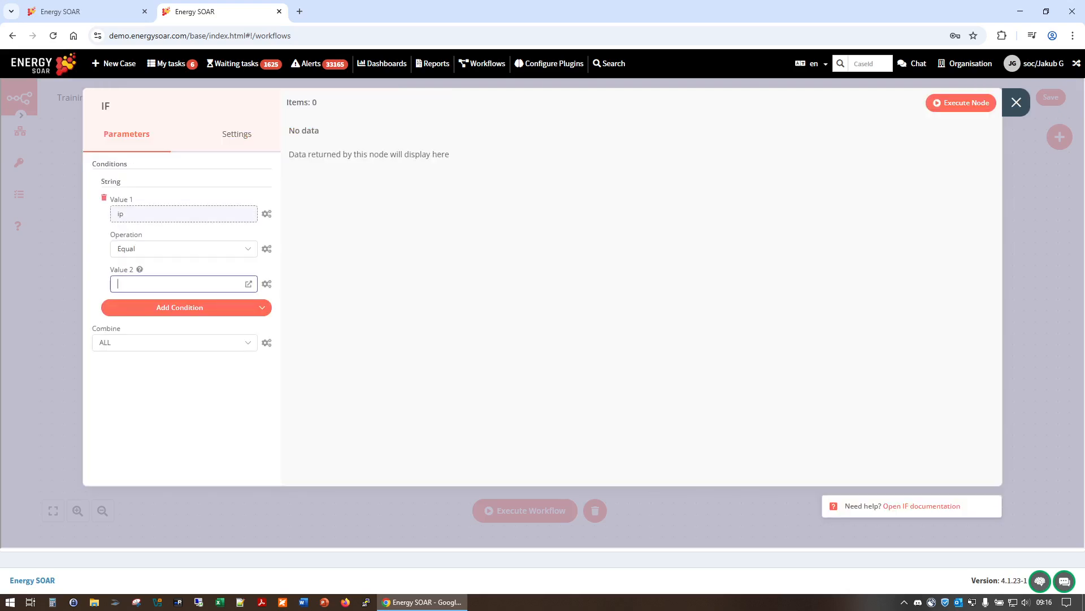
text(ip)
click(961, 103)
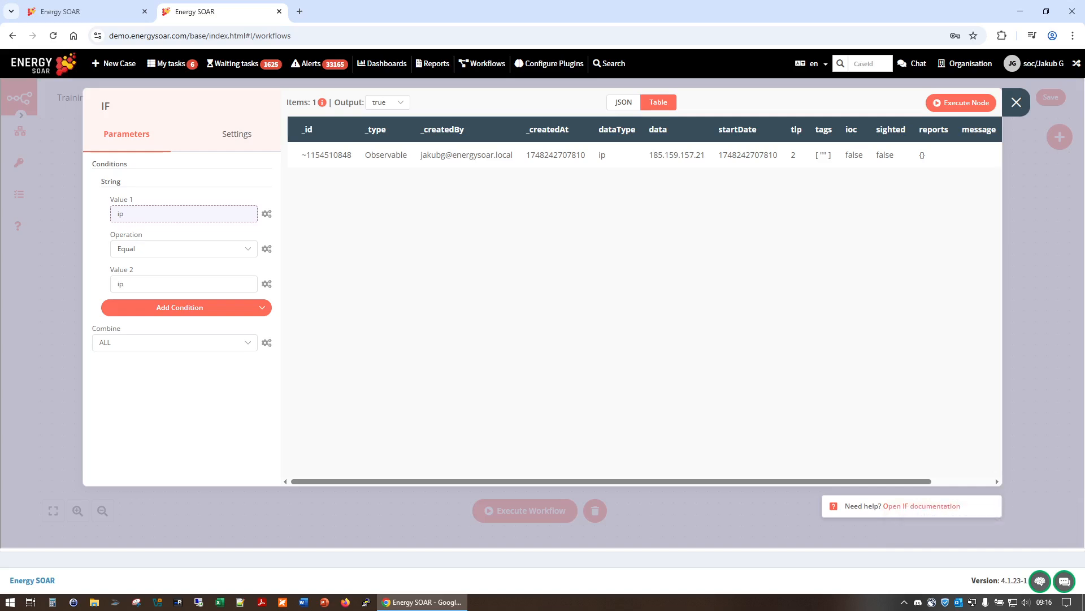
Step: Review the IF node's false output, return to its true output and close the node settings
click(388, 102)
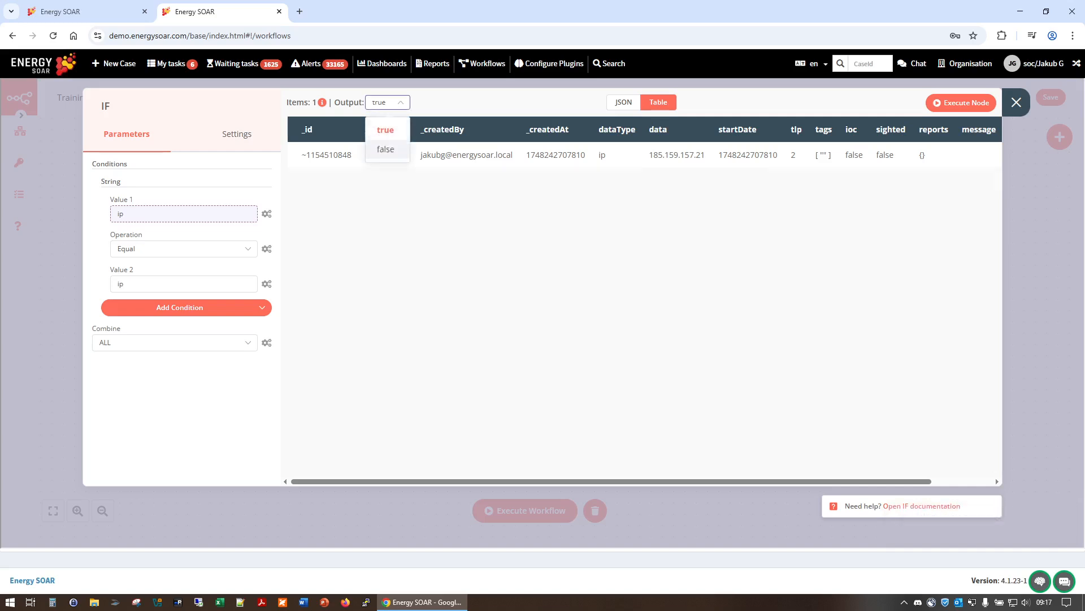
click(386, 149)
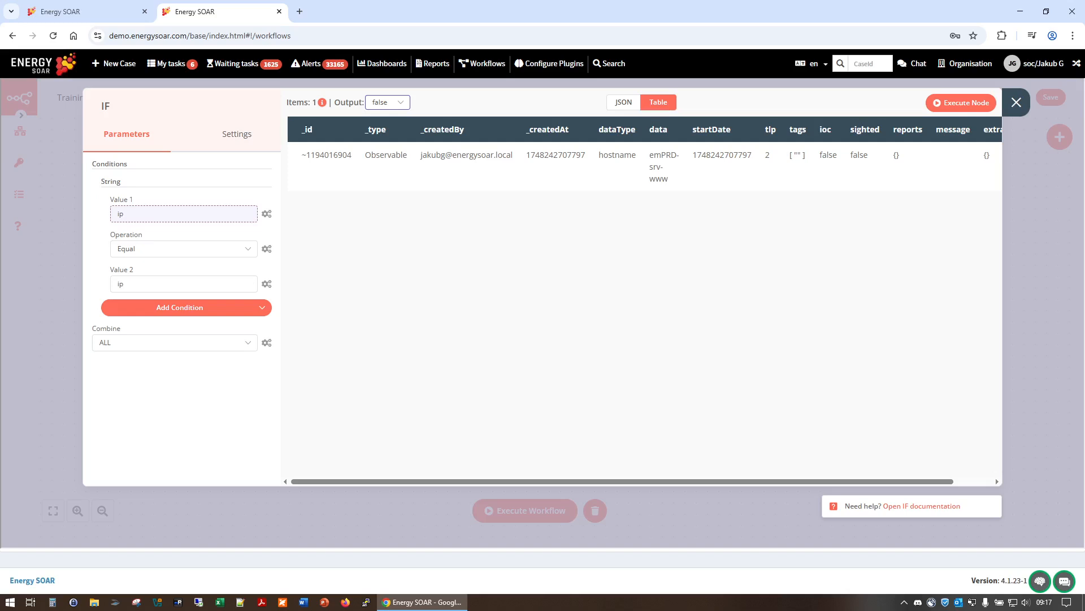
click(388, 102)
click(384, 130)
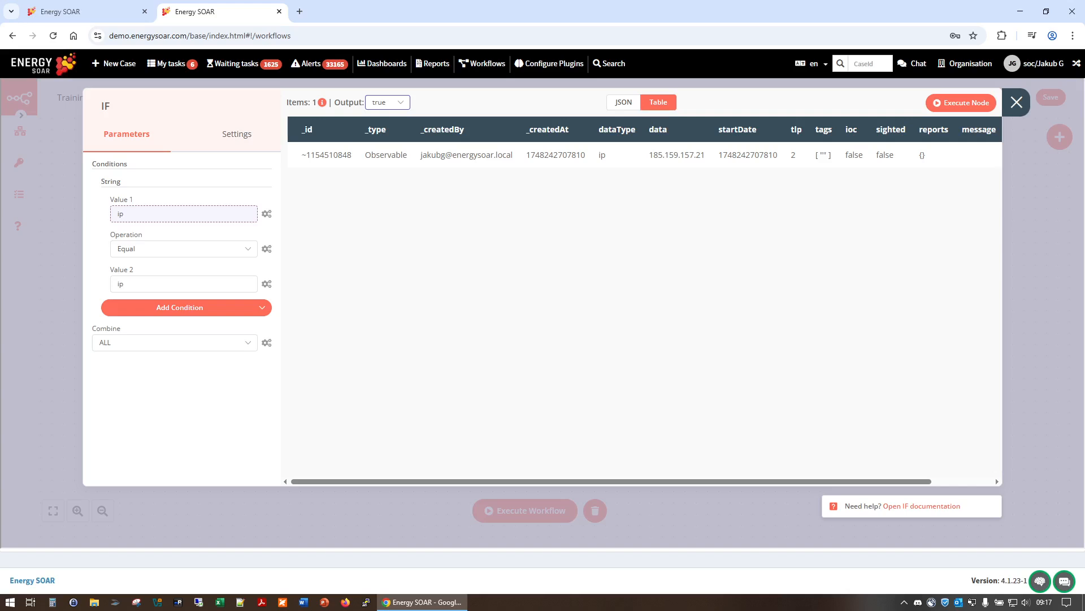
click(1017, 102)
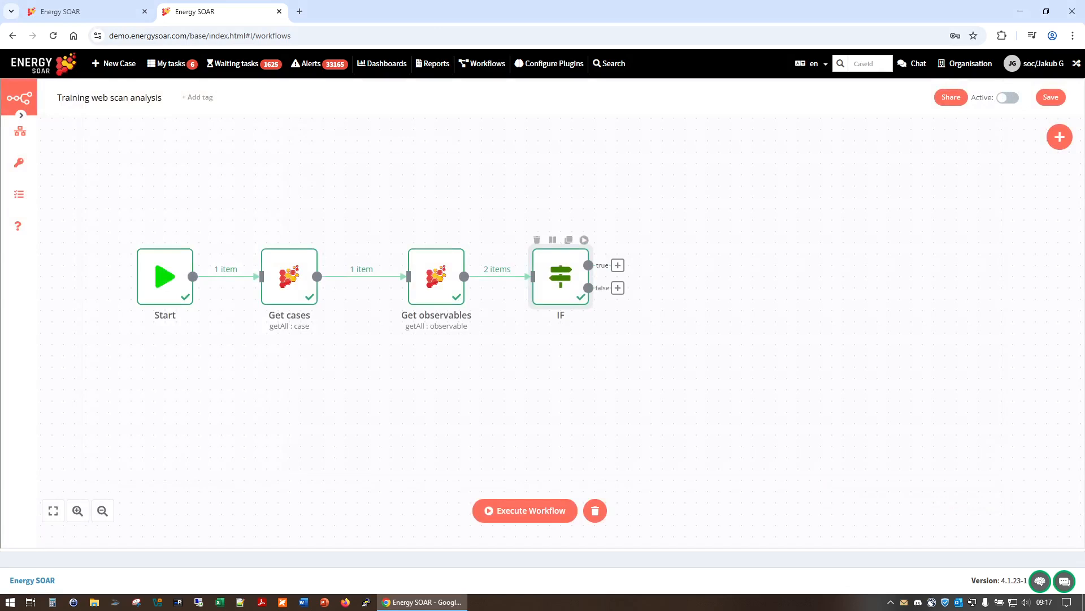
Step: Rename the IF node as "Filter IPs", close its settings and save the workflow
double_click(561, 276)
double_click(106, 106)
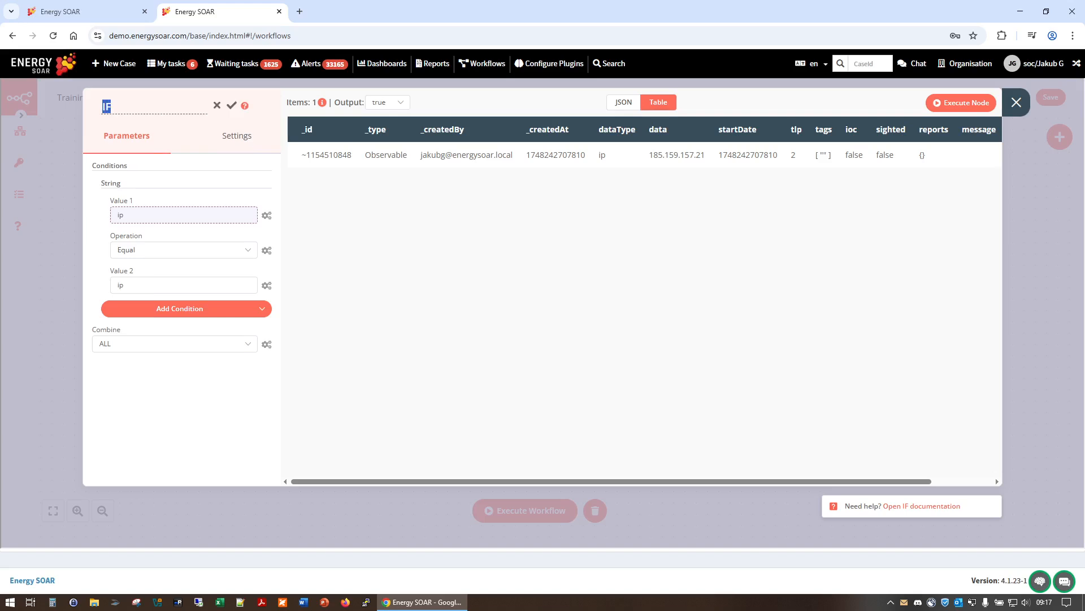
text(Filter IPs)
key(Return)
key(Escape)
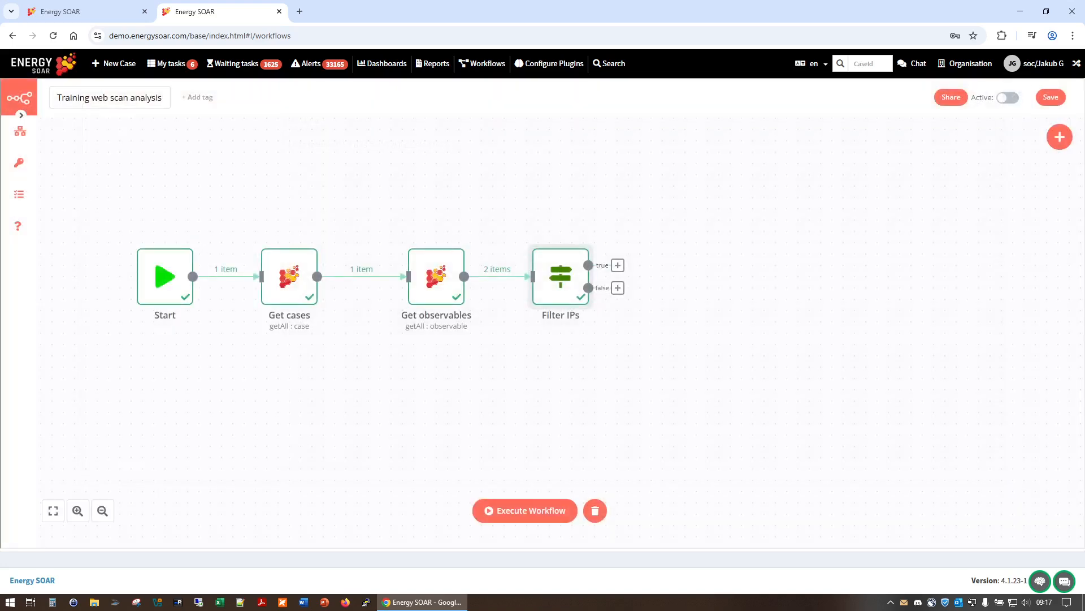
key(ctrl+s)
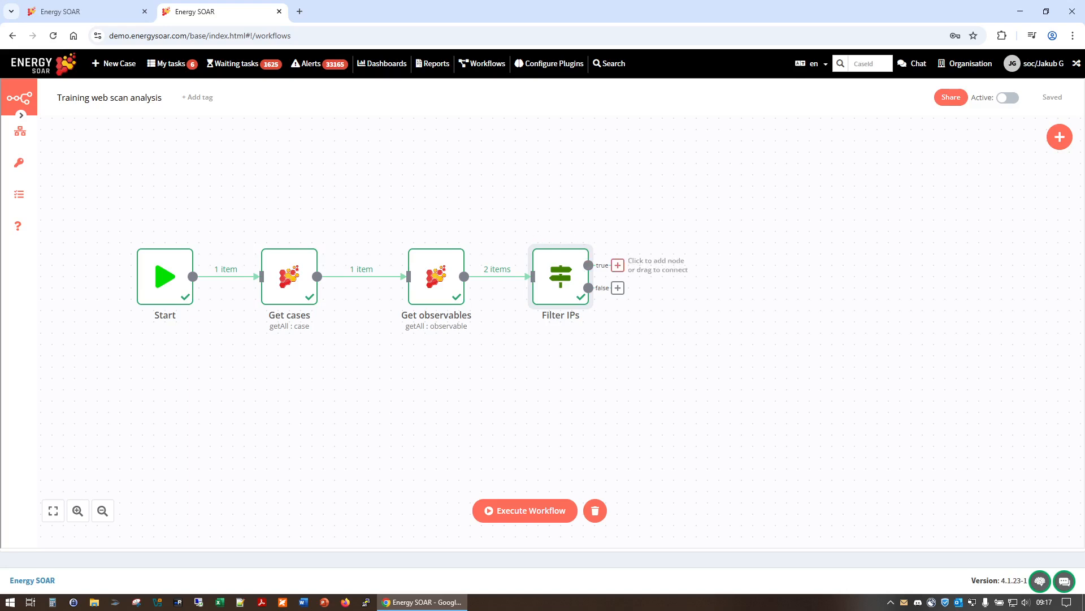
Step: Duplicate the Get observables node, place the copy after Filter IPs and connect it to the true output
click(618, 265)
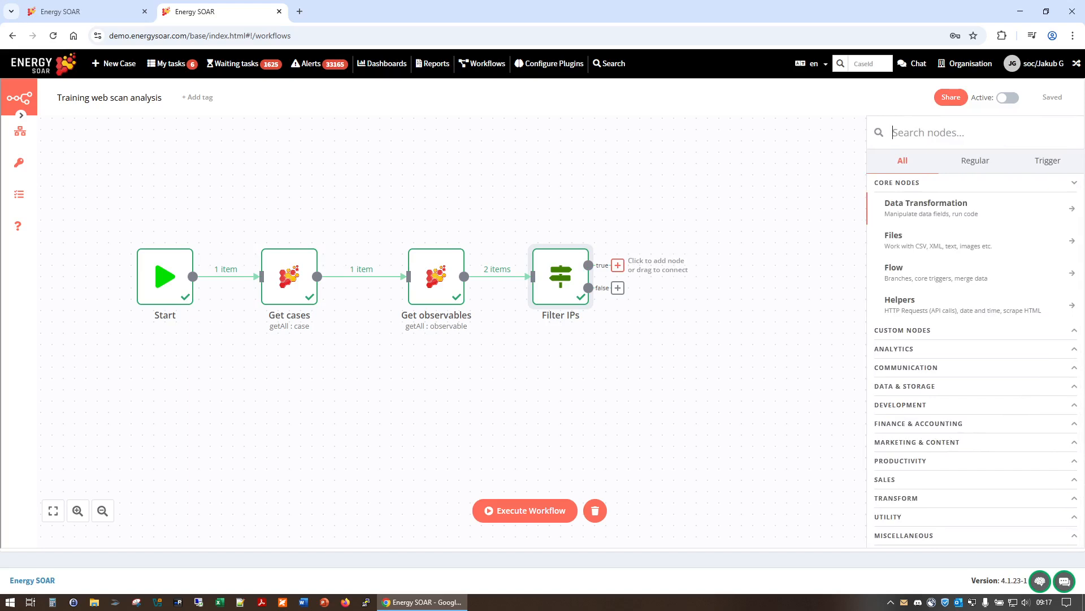
click(402, 415)
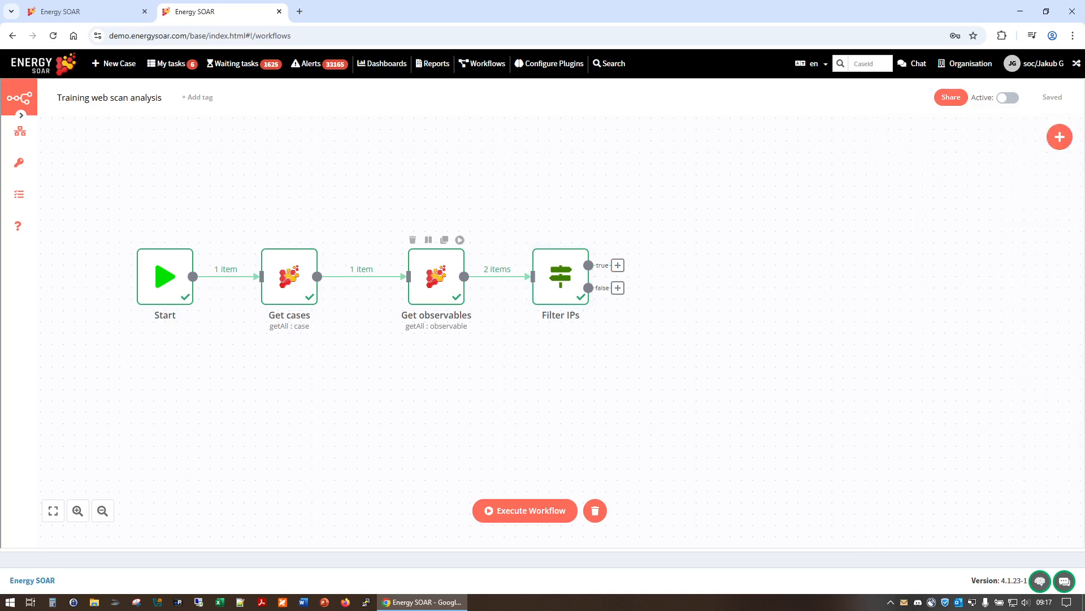
click(444, 240)
drag(436, 351, 696, 266)
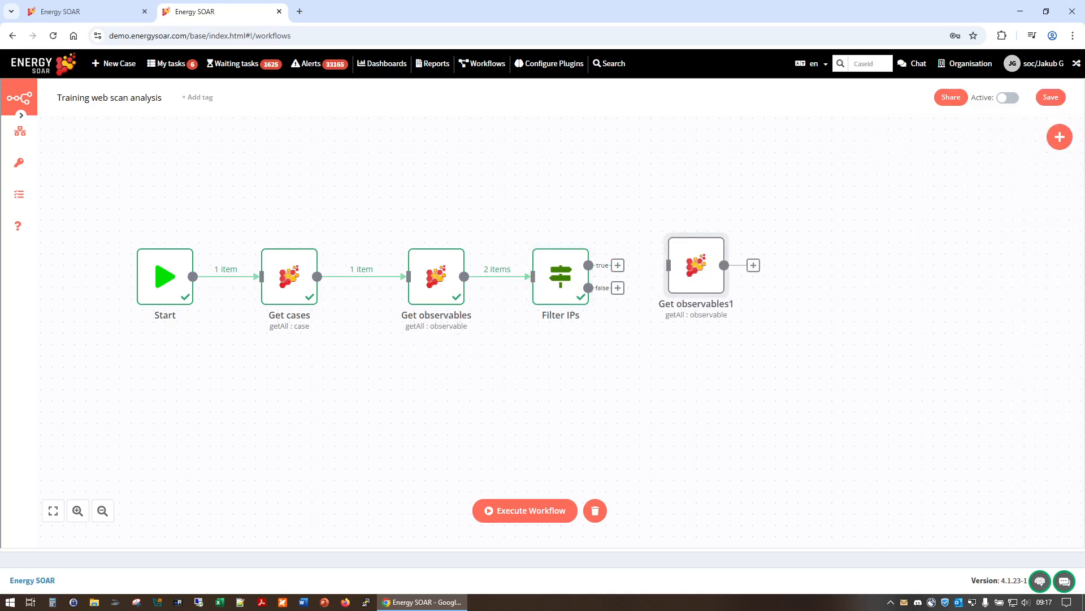
drag(618, 265, 697, 242)
Step: Open the duplicated node's settings and set its operation to Execute Analyzer
double_click(696, 243)
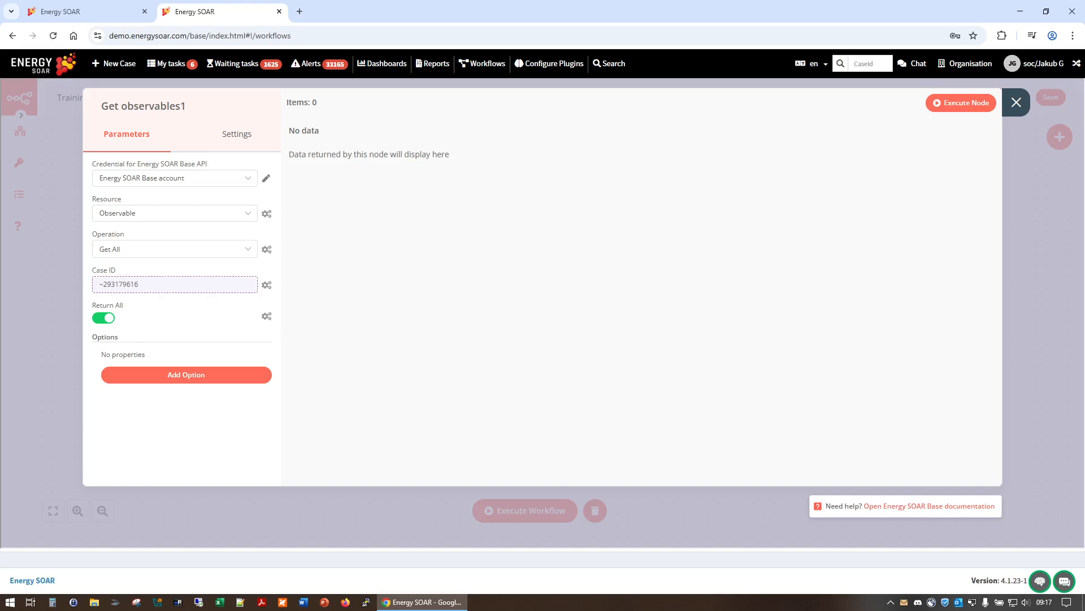
click(175, 249)
click(170, 338)
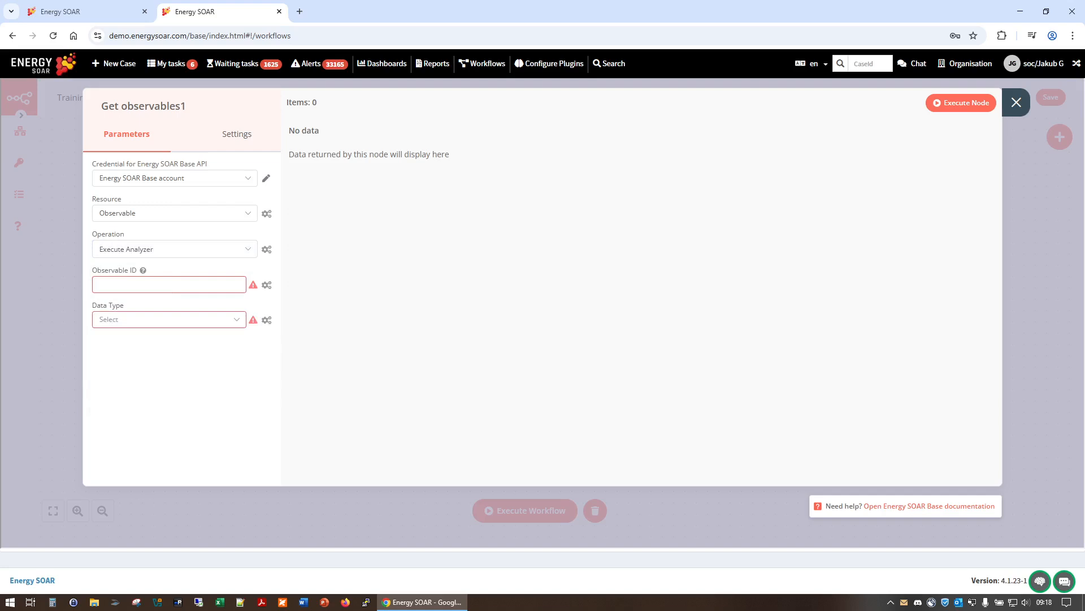
Step: Set the Observable ID to an expression using the _id field from the current node's input JSON
click(266, 284)
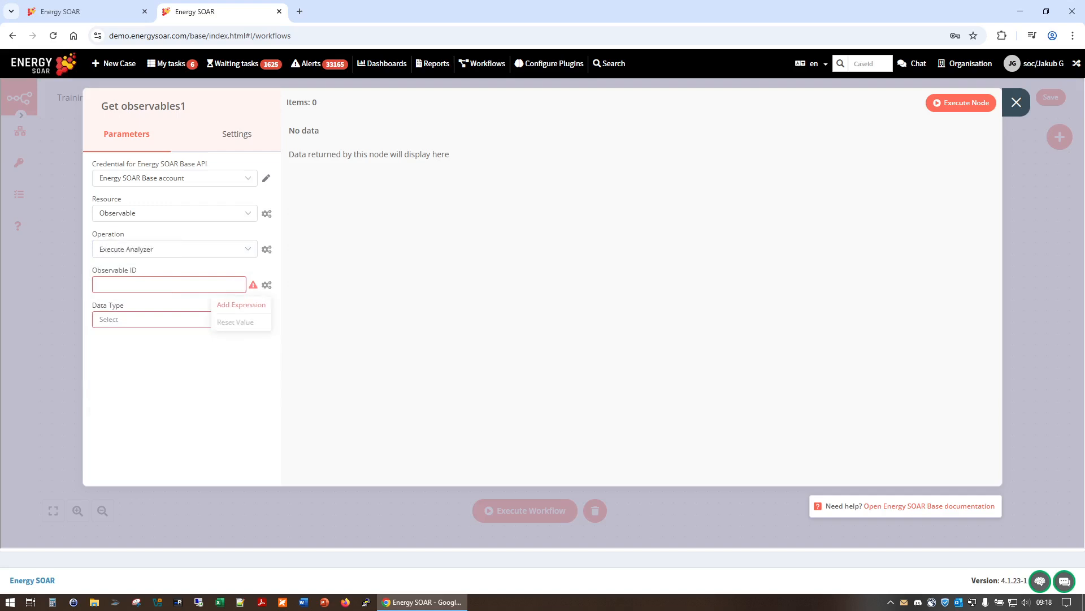
click(241, 304)
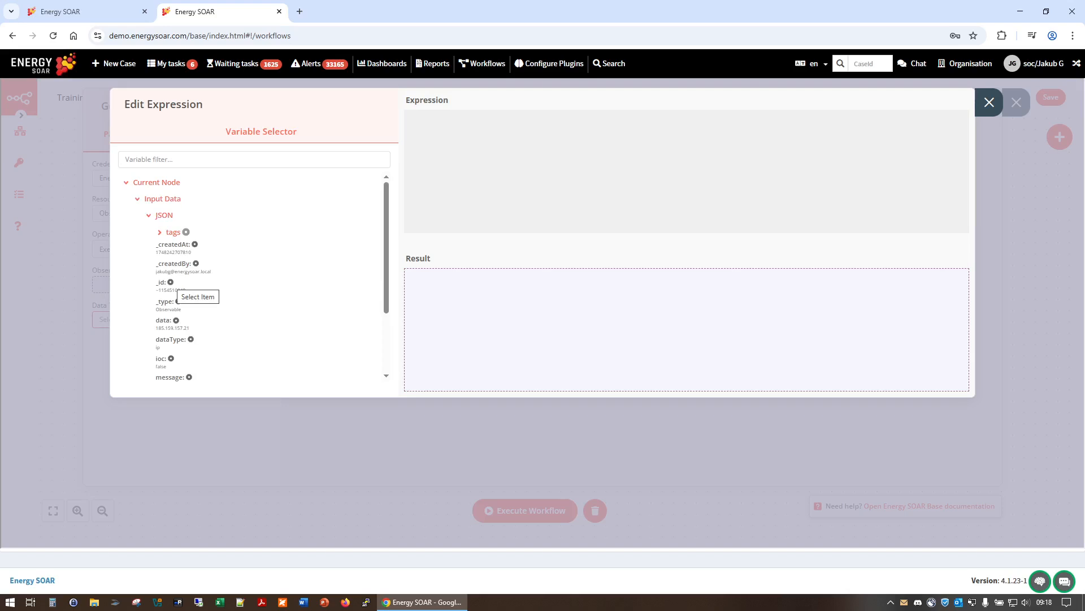
click(171, 281)
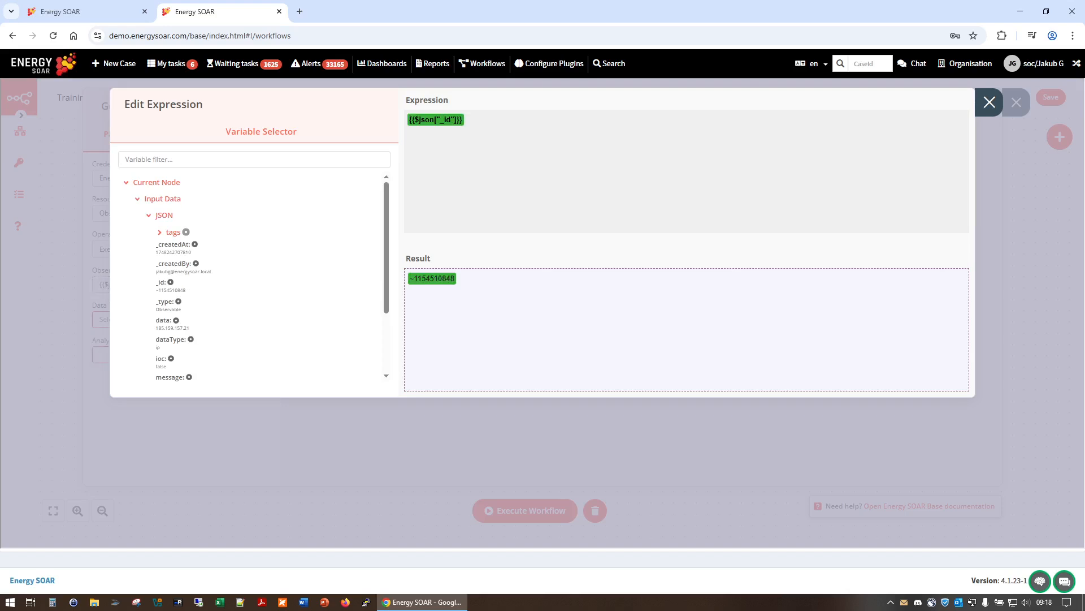
click(990, 102)
Step: Set the analyzer node's Data Type to ip
click(169, 319)
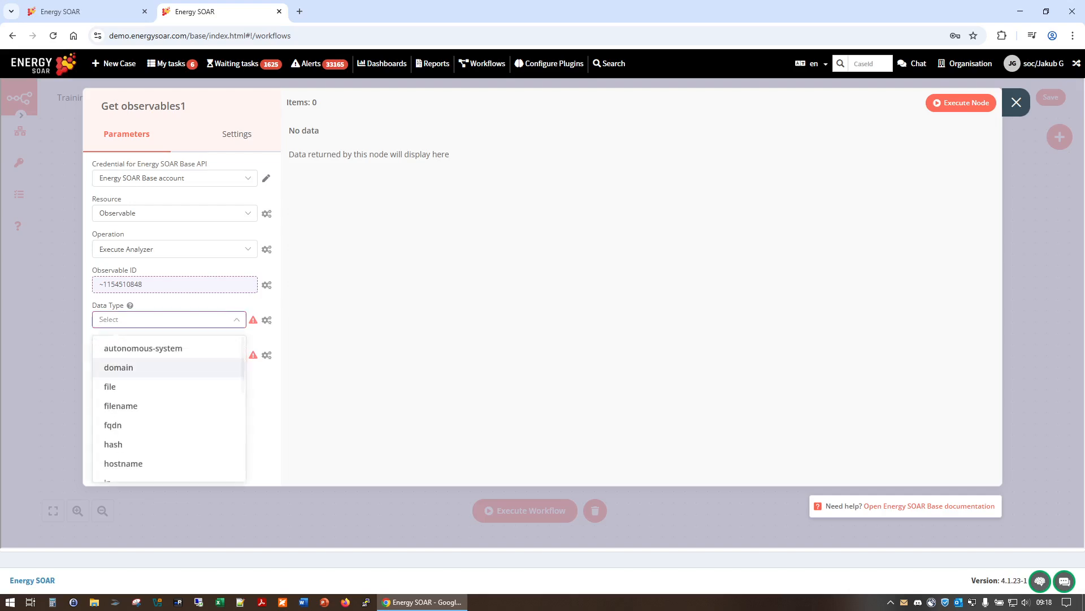
scroll(169, 444, down, 1)
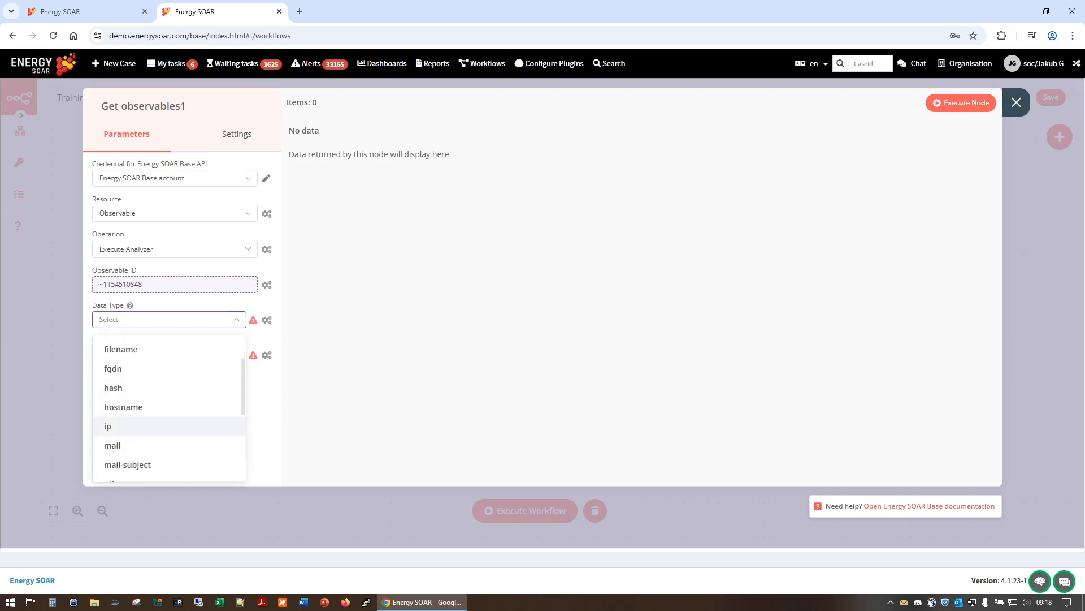
click(135, 426)
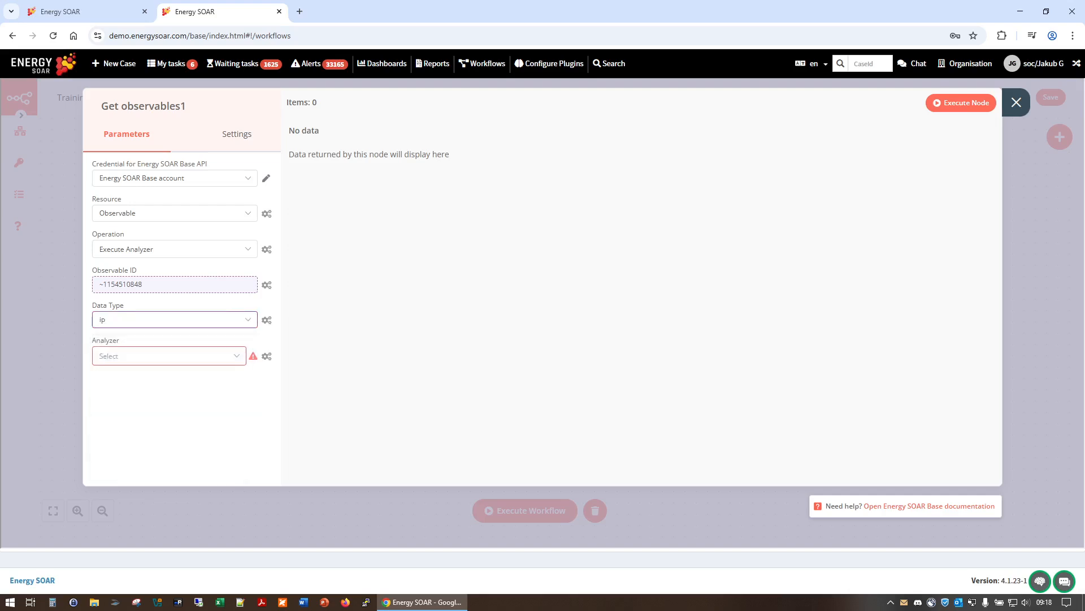
Step: Choose [local] DShield_lookup_1_0 as the node's analyzer
click(169, 356)
scroll(200, 446, down, 2)
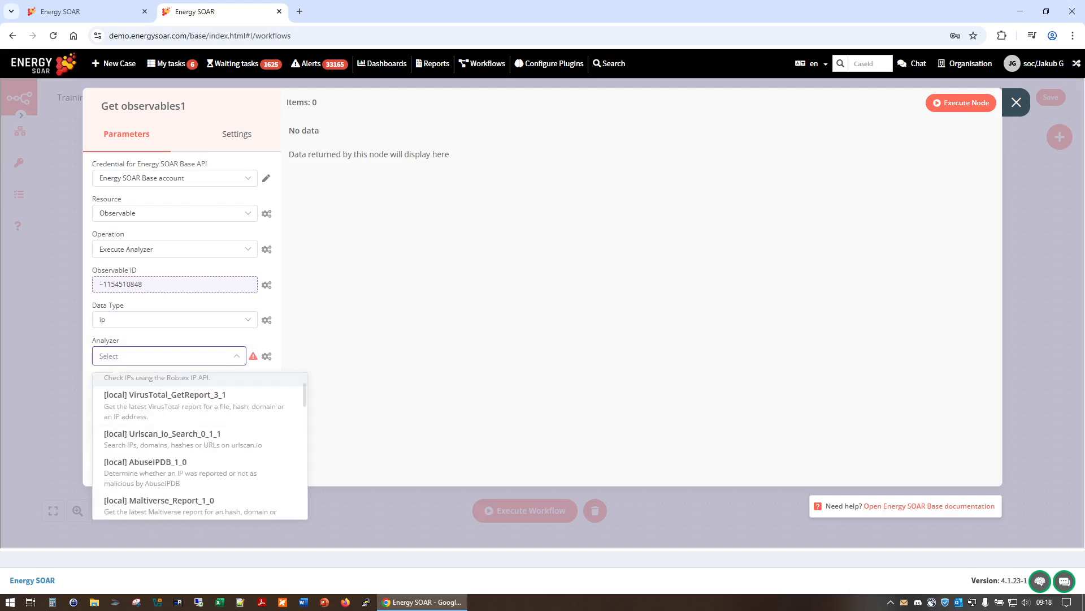
scroll(200, 442, down, 4)
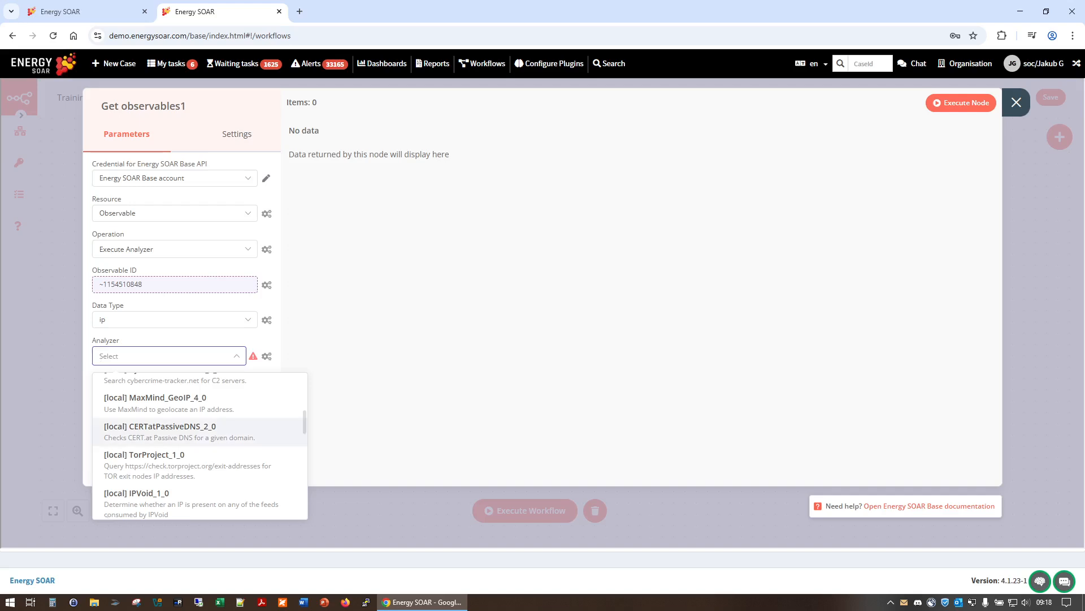
scroll(200, 442, up, 5)
scroll(200, 390, down, 5)
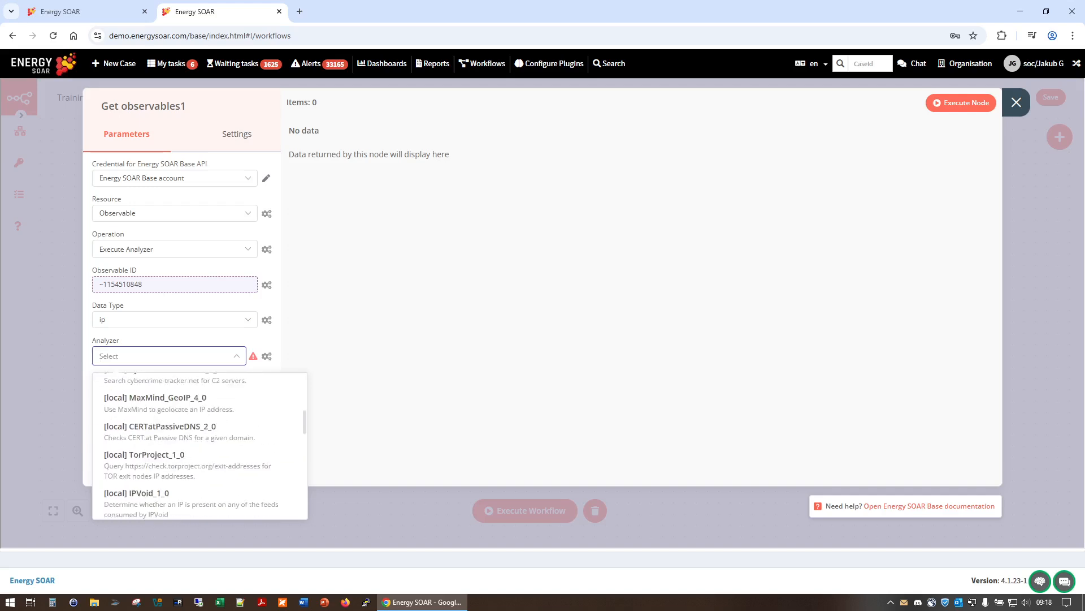
scroll(200, 447, down, 4)
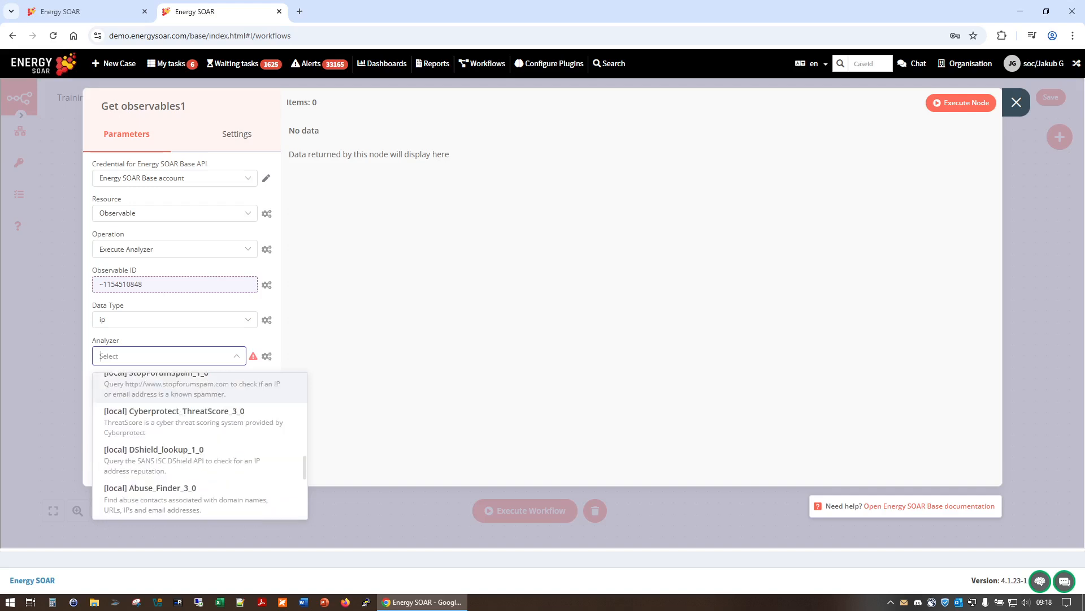
click(200, 455)
click(247, 355)
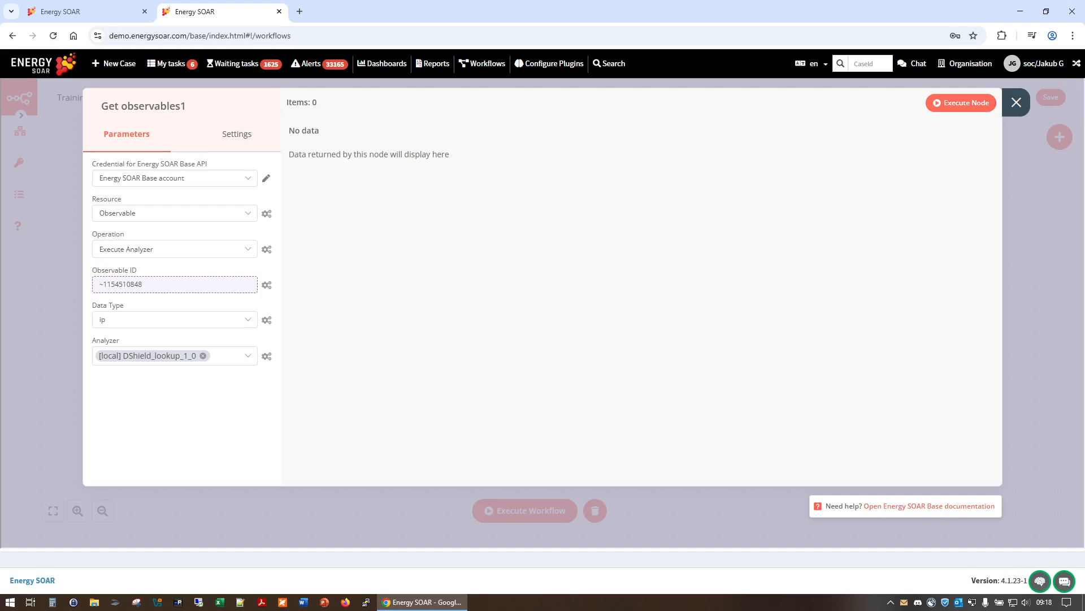
Step: Execute the analyzer node, rename it as "Analyze" and close its settings
click(961, 103)
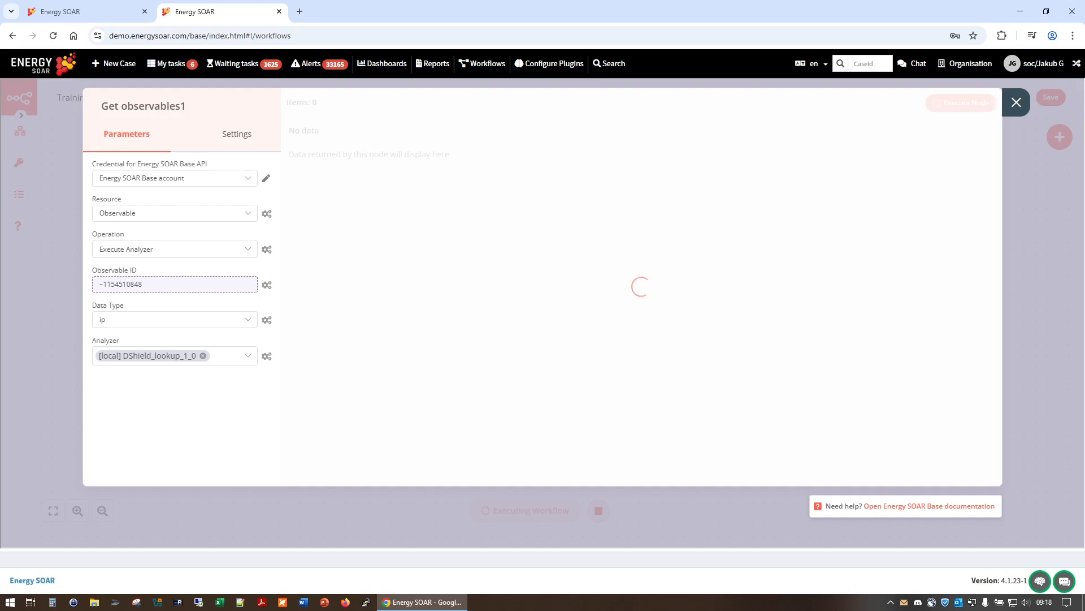
click(193, 105)
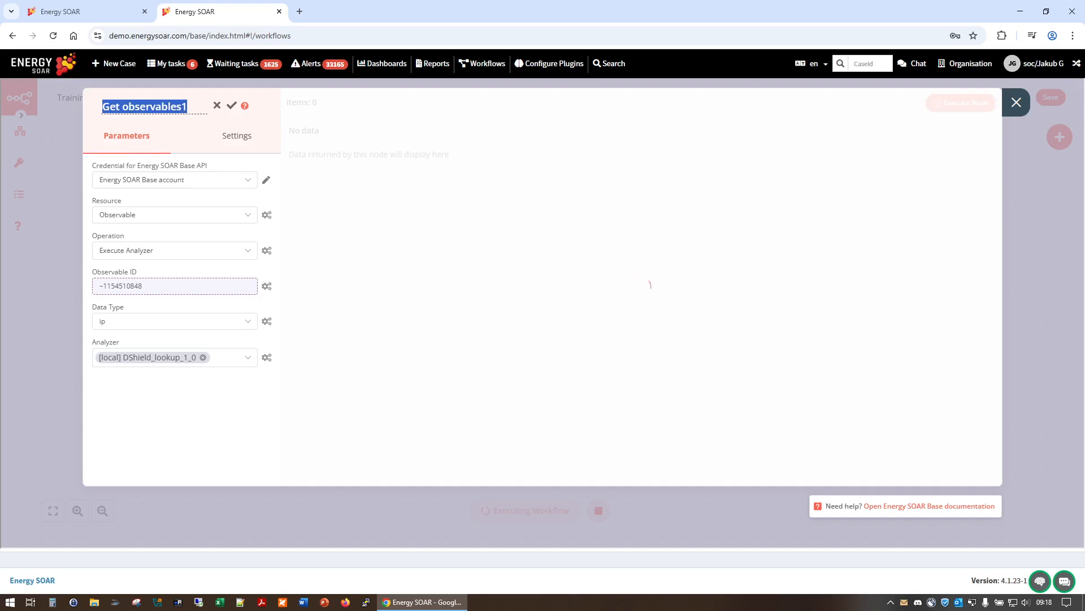
text(Analyze)
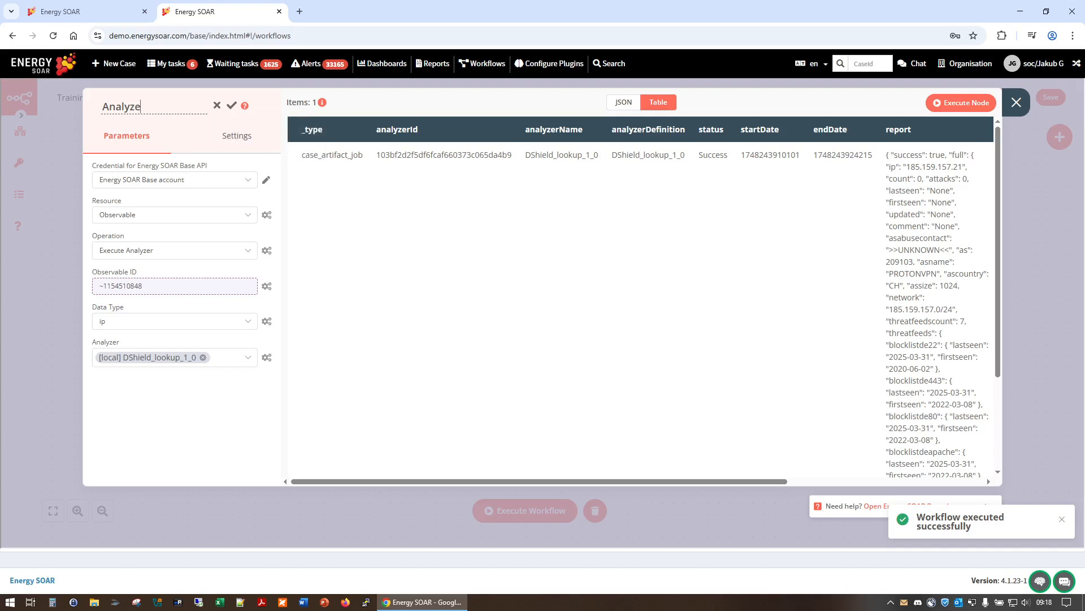
click(1017, 103)
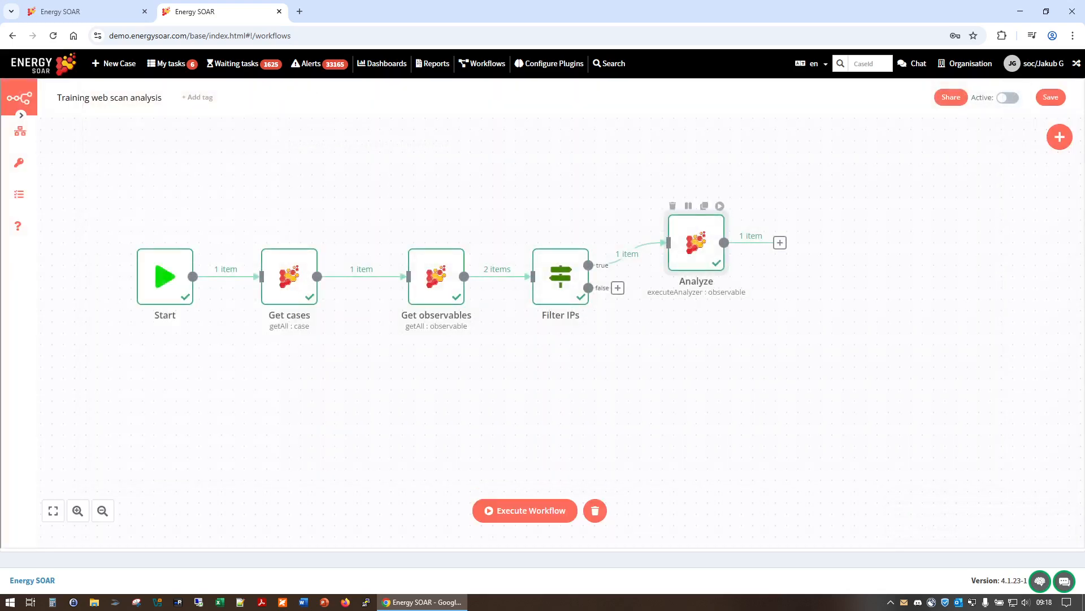
Step: Examine the Analyze node's output as JSON, including the threat feeds in the report, and close the node settings
double_click(696, 242)
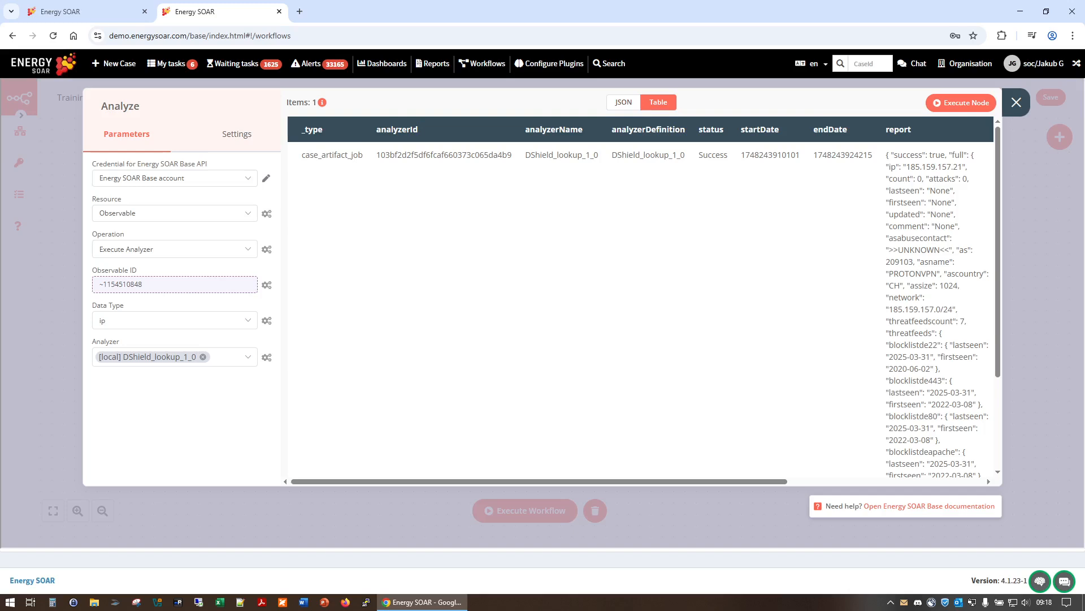
click(623, 102)
scroll(640, 299, down, 15)
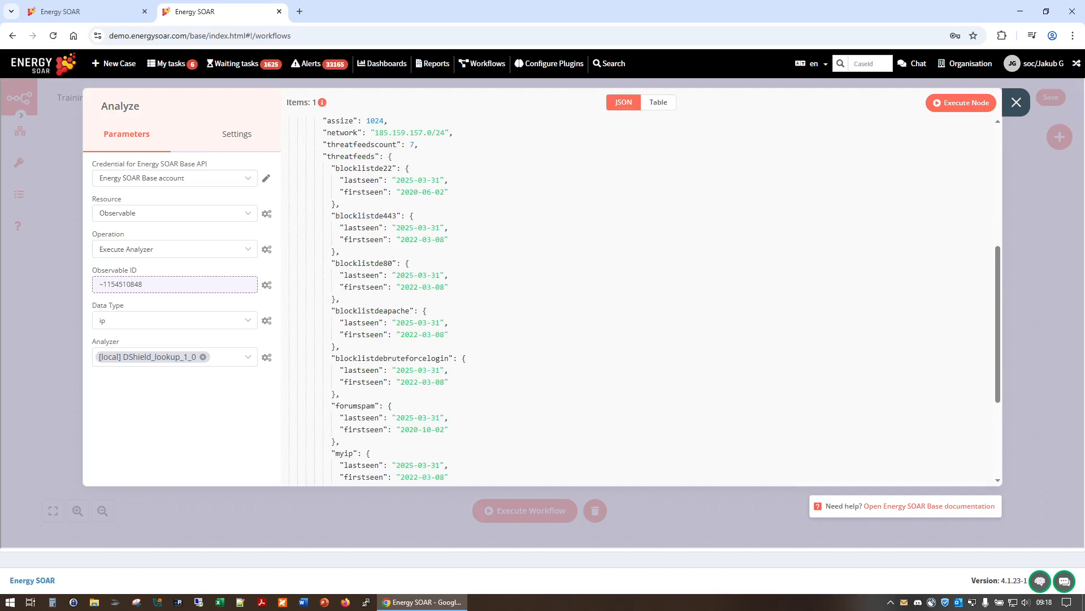
scroll(641, 300, up, 6)
key(Escape)
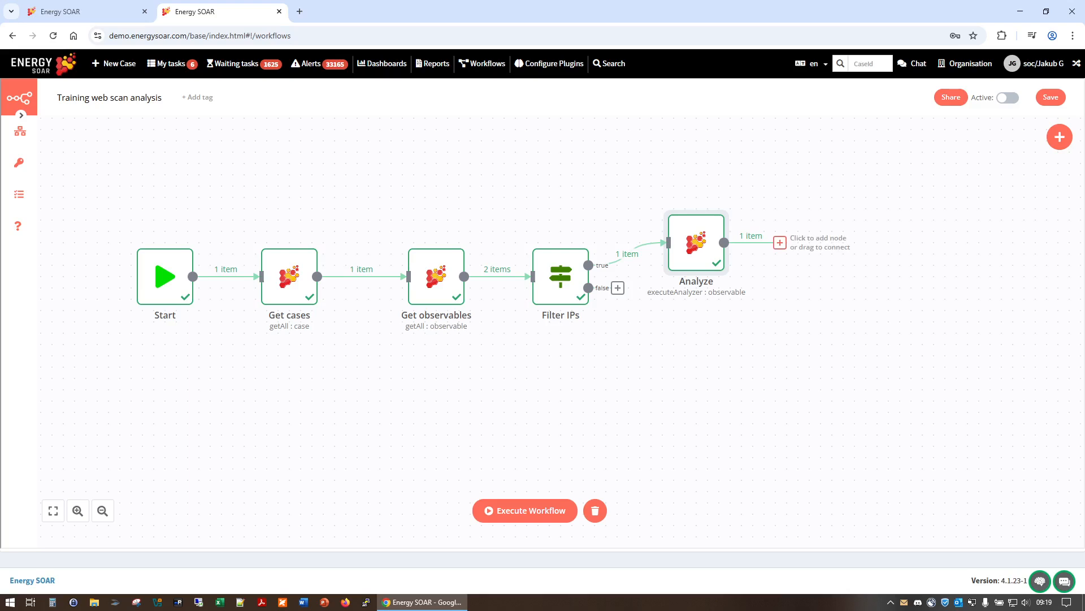
Step: Add an Energy SOAR Automation node after Analyze and select the "Energy SOAR Automation" credential
click(779, 242)
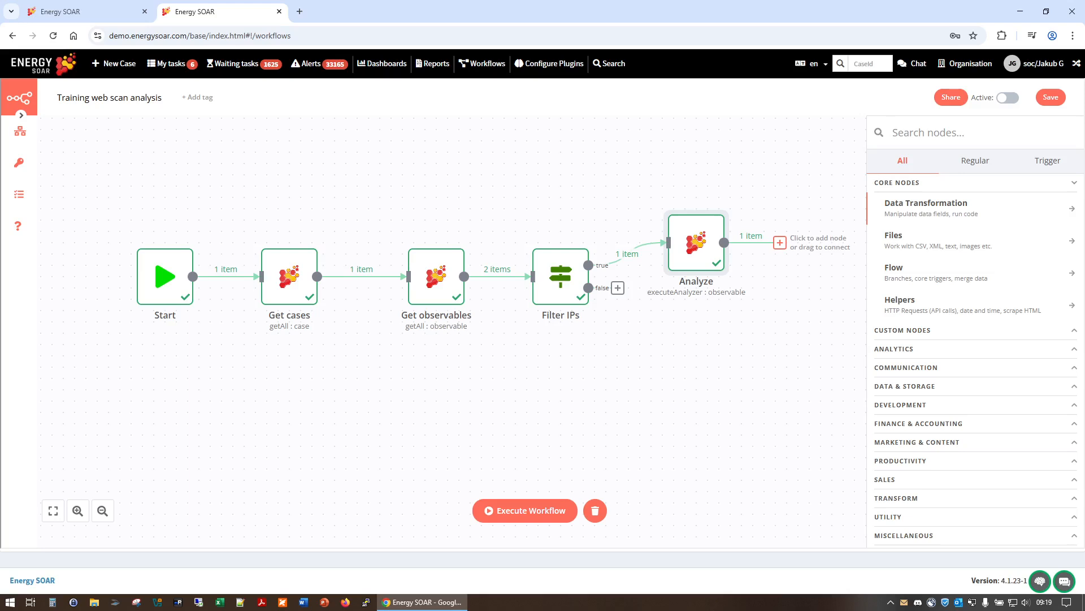
mouse_move(705, 218)
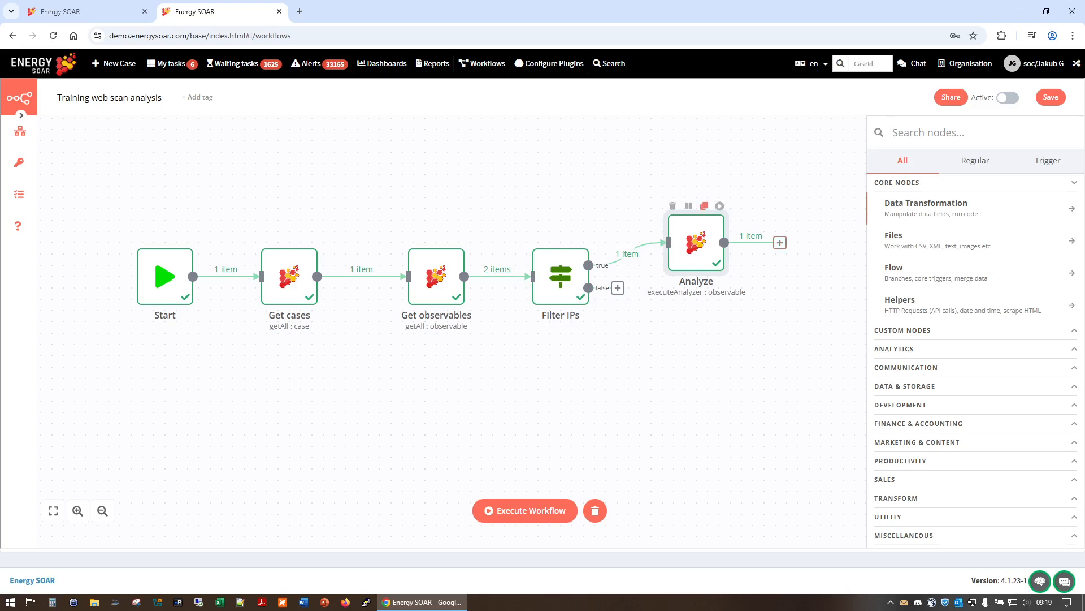
text(energy soa)
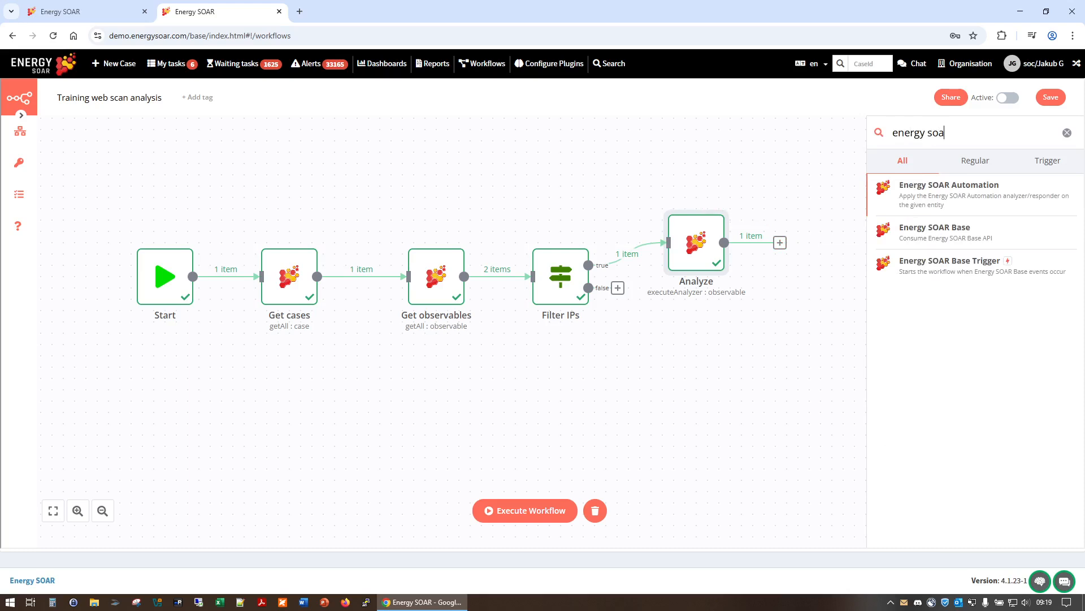
key(Return)
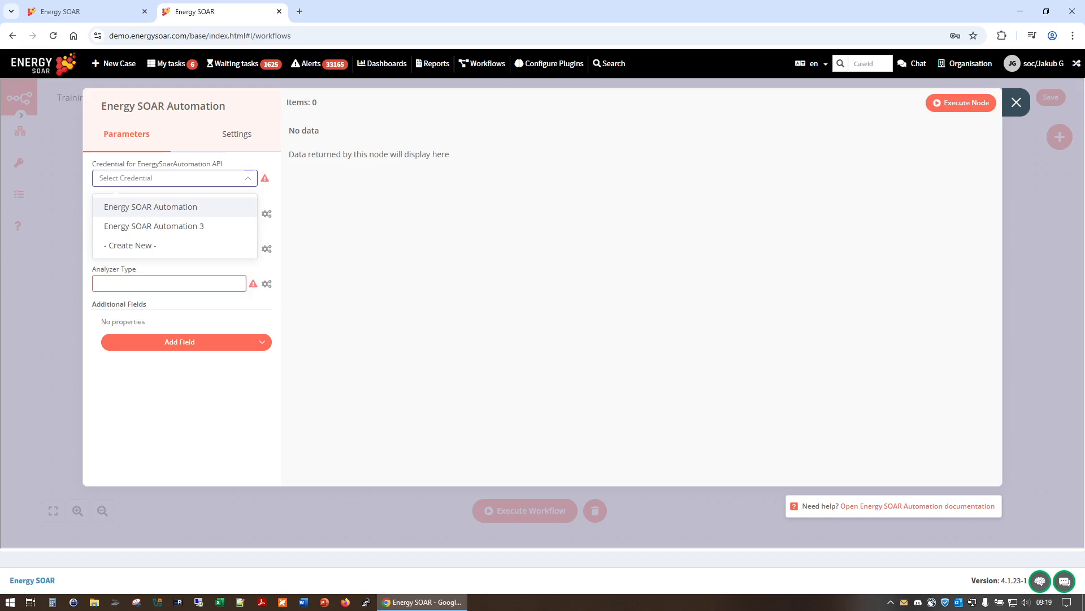
click(164, 208)
Step: Set the Automation node's resource to Job and its operation to Report
click(164, 214)
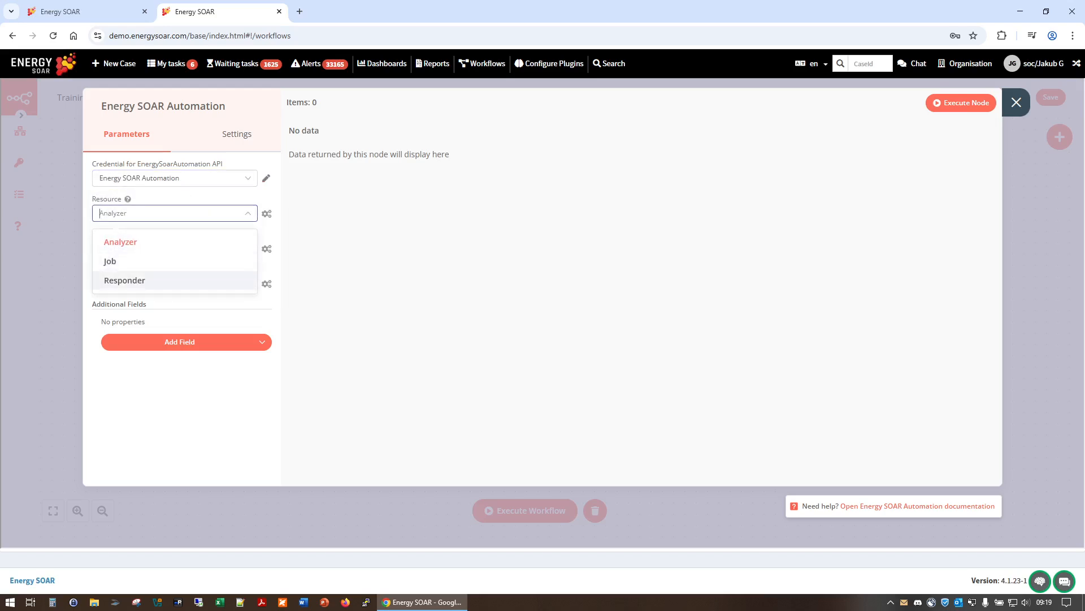
click(109, 260)
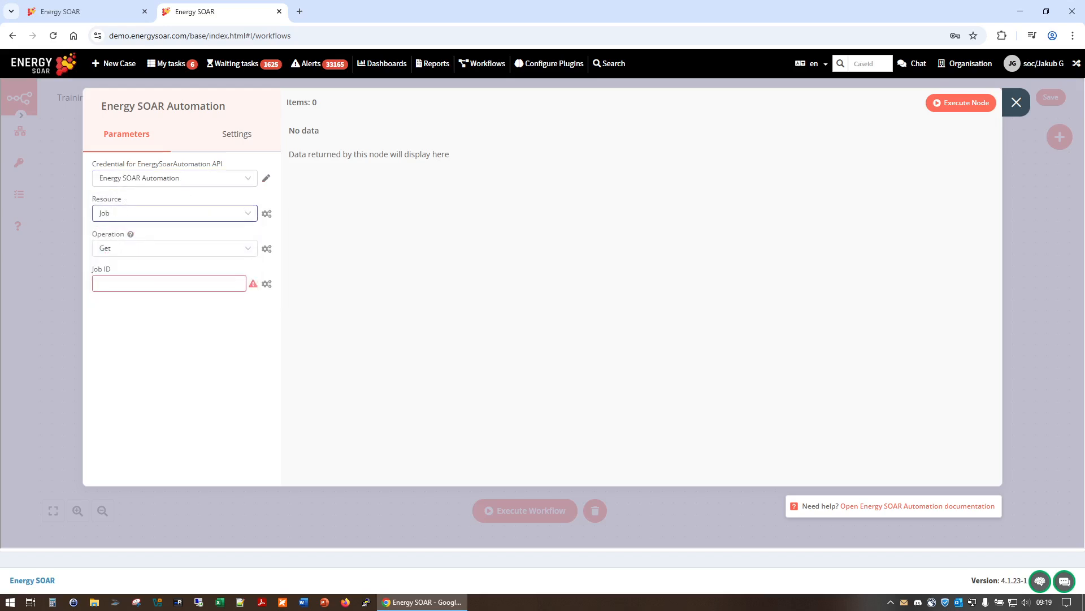
click(170, 248)
click(113, 302)
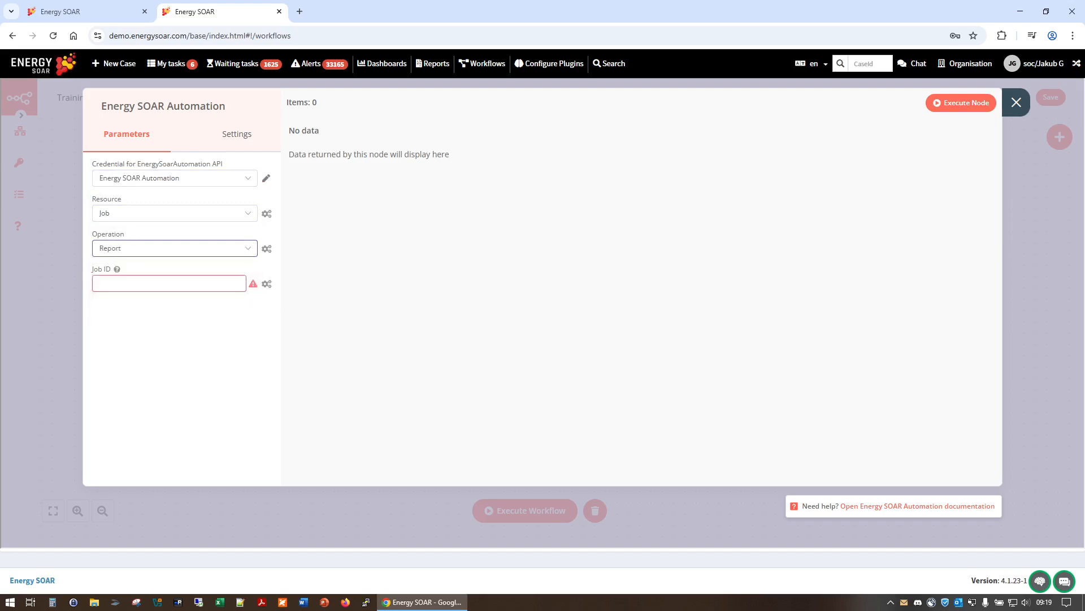
Step: Set the Job ID to an expression using the cortexJobId field from the Analyze node's JSON output
click(266, 284)
click(248, 303)
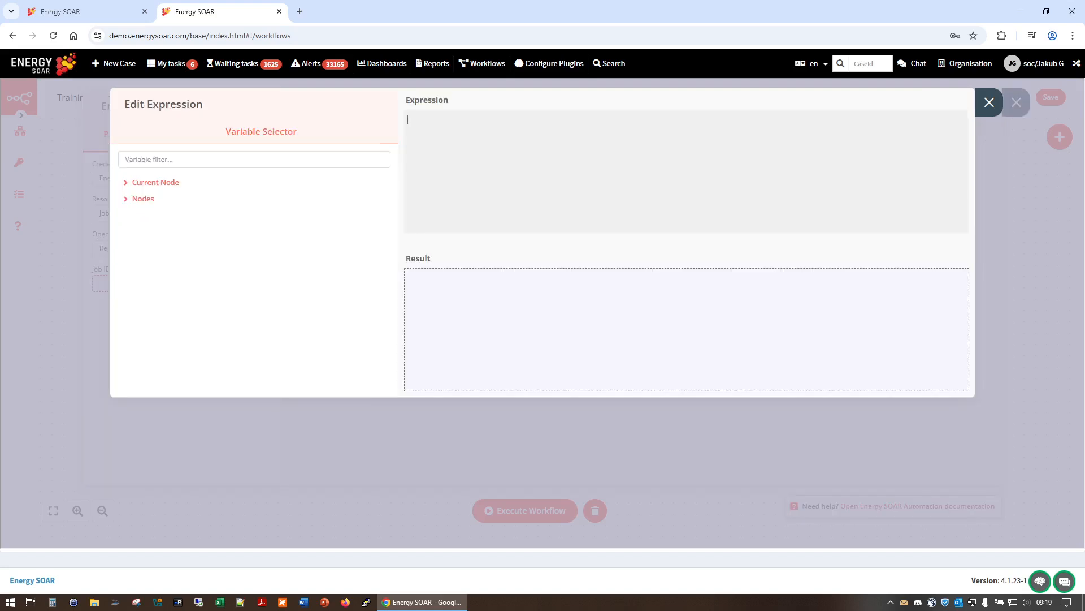
click(143, 199)
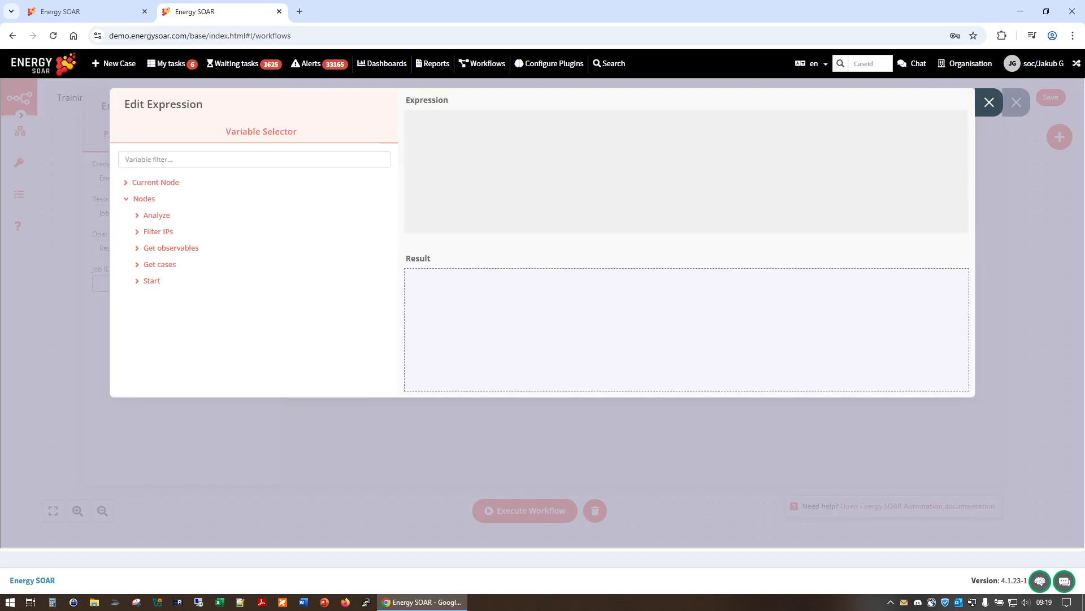
click(157, 214)
click(177, 231)
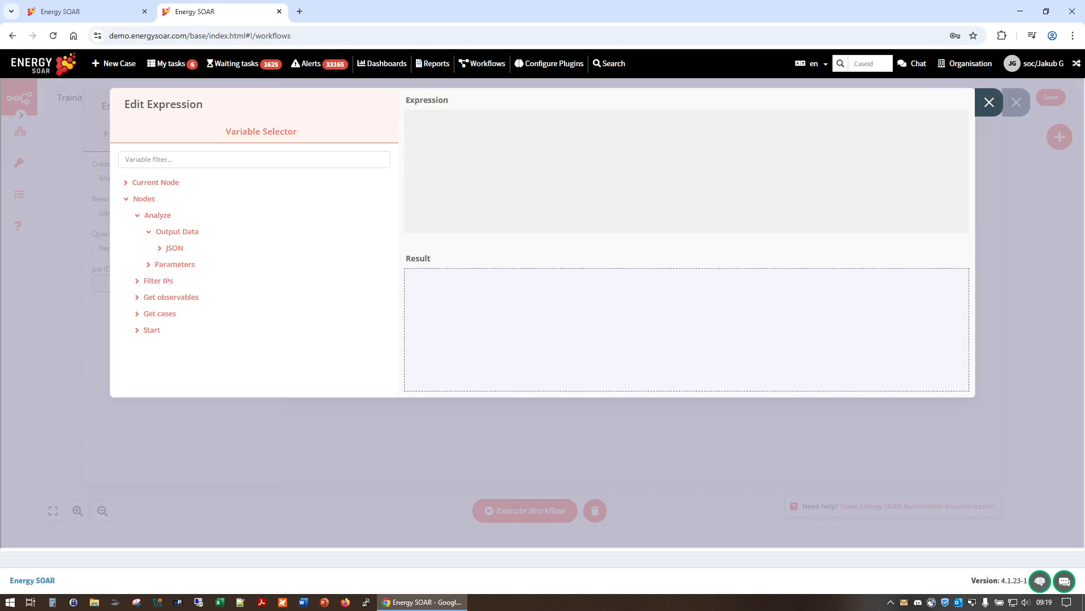
click(176, 248)
scroll(251, 277, down, 1)
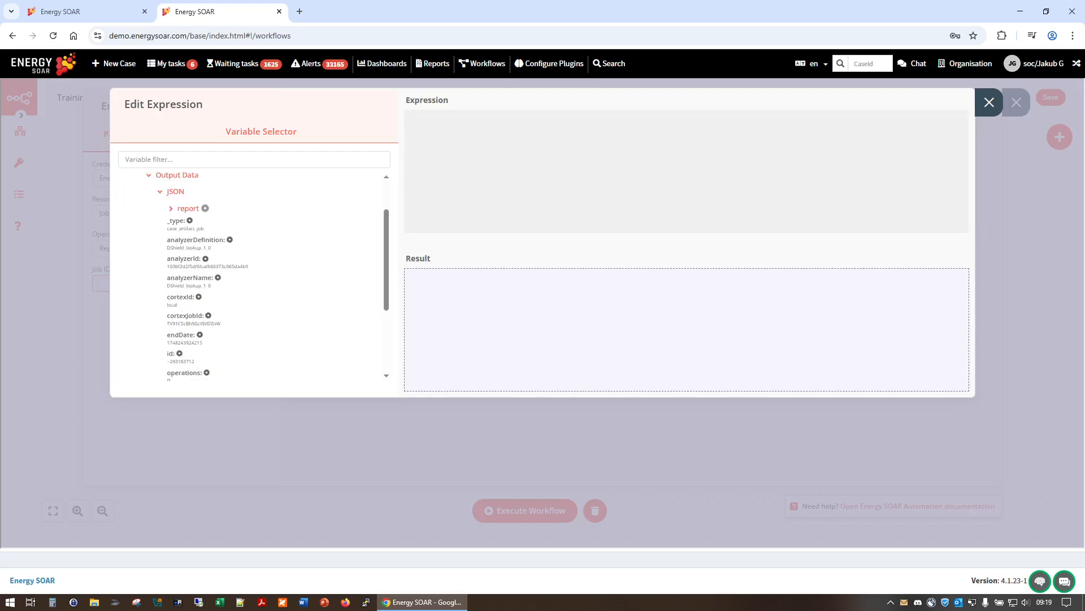
click(208, 315)
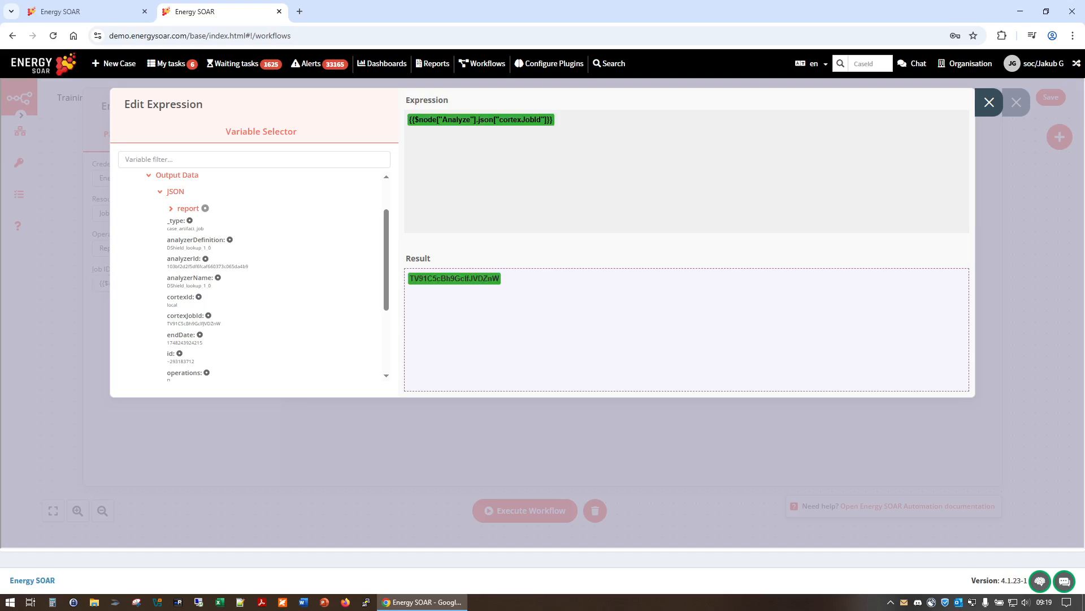
Step: Execute the Energy SOAR Automation node and rename it to "Get Report"
click(990, 102)
click(961, 102)
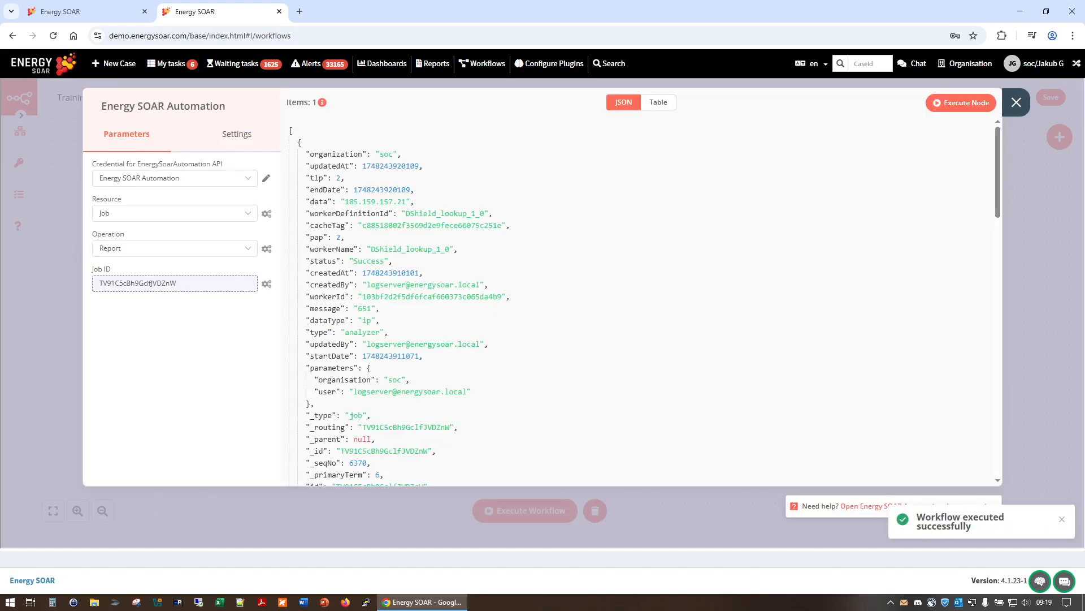
click(170, 106)
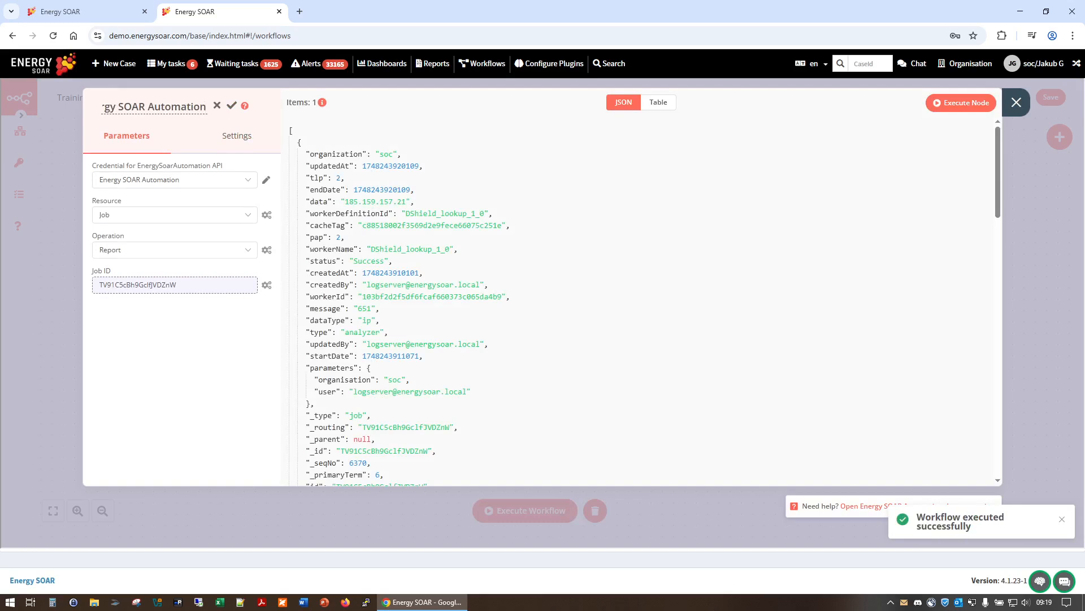
key(ctrl+a)
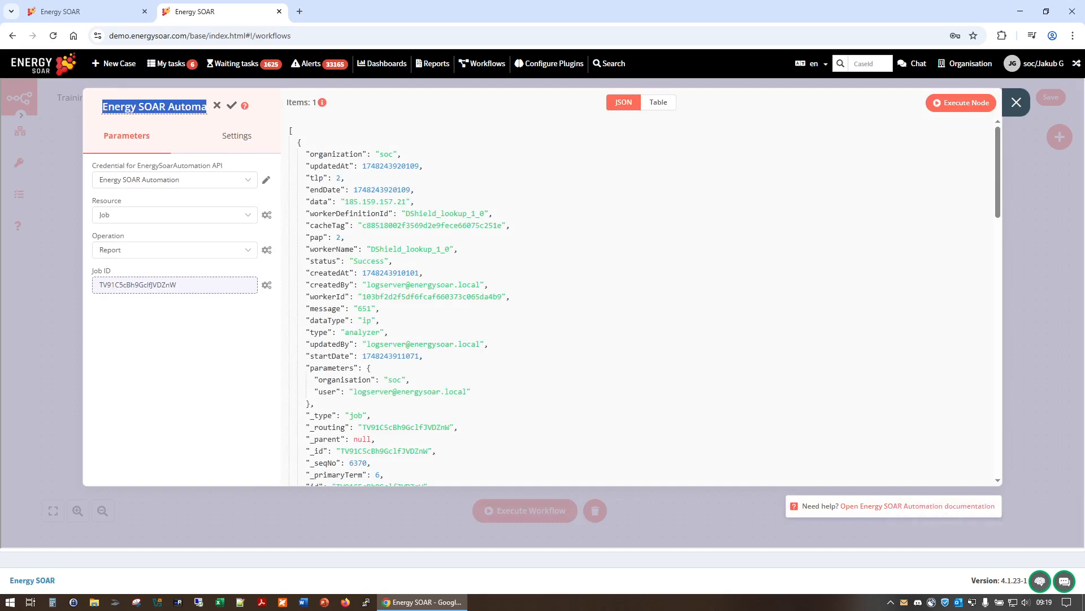
text(Get )
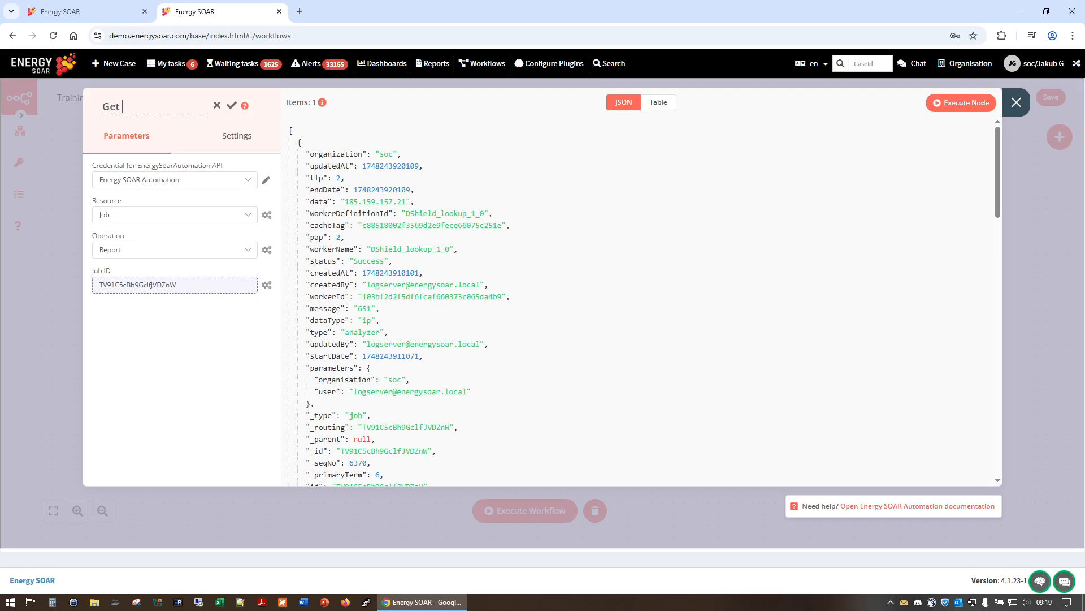
text(Report)
key(Return)
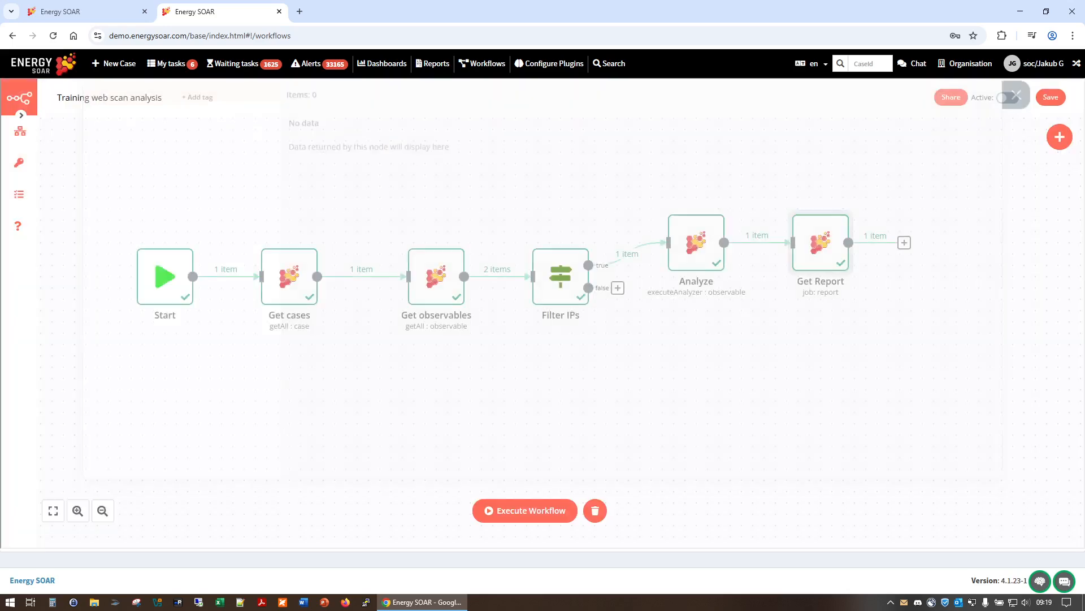
Step: Examine the Get Report node's JSON output, including the report's summary, threat feeds and reputation field
drag(565, 385, 425, 363)
scroll(522, 377, down, 1)
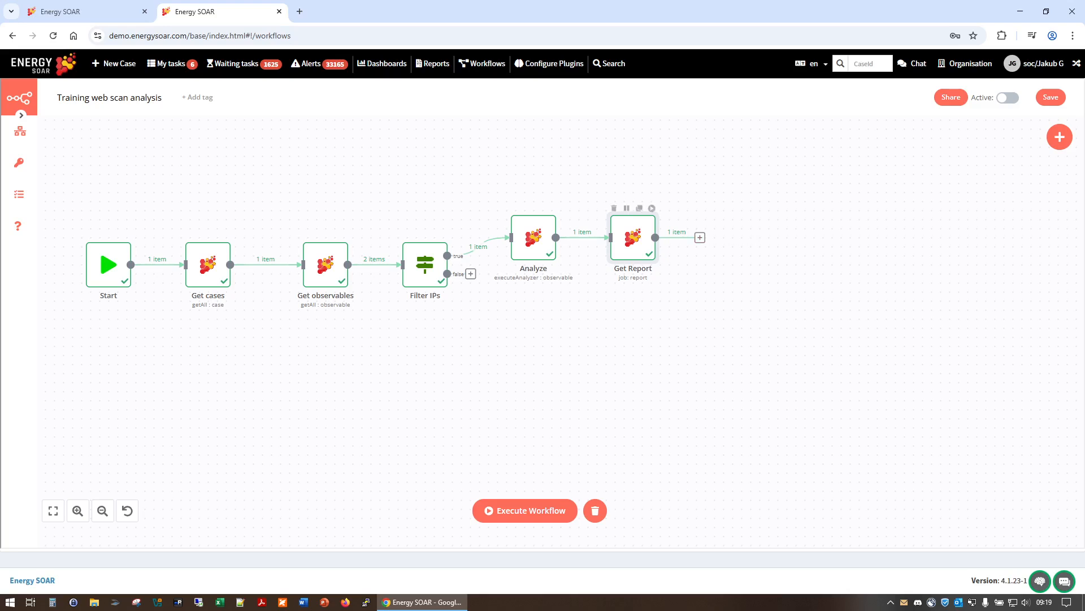
double_click(633, 238)
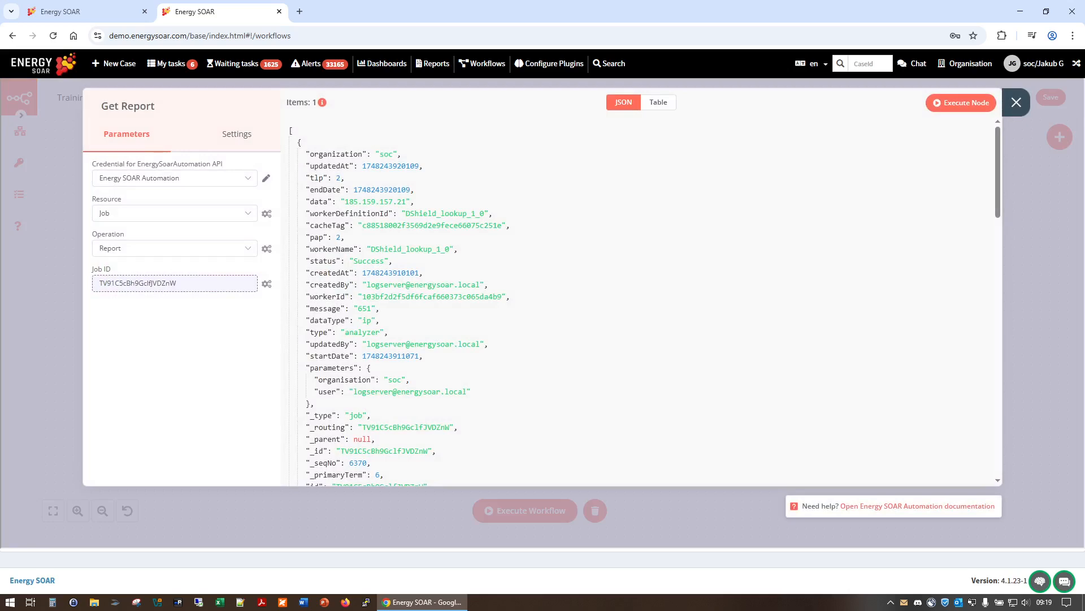
scroll(639, 299, down, 4)
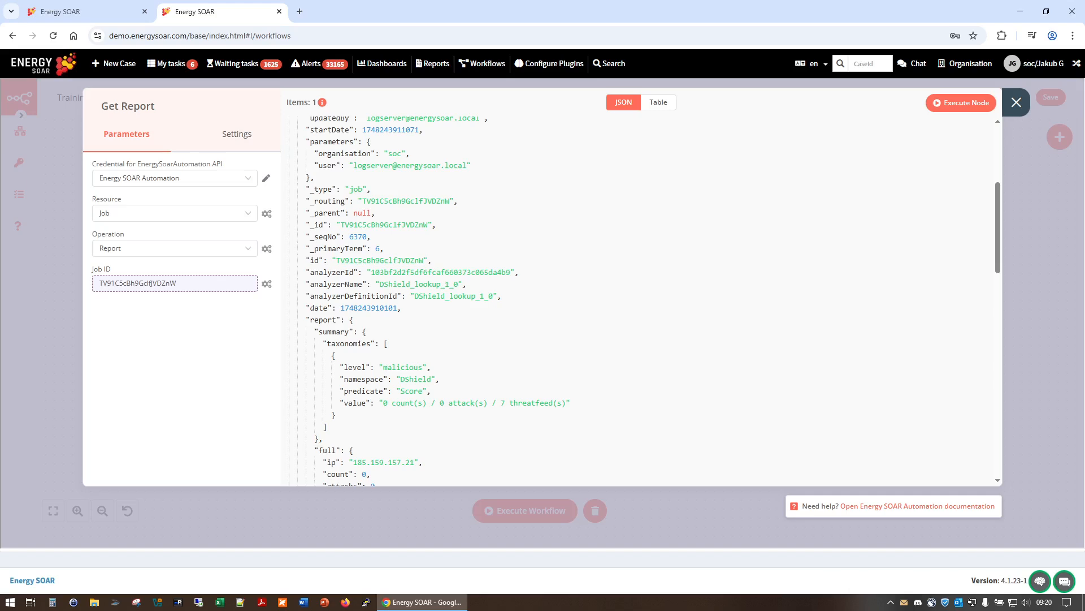
scroll(639, 299, down, 6)
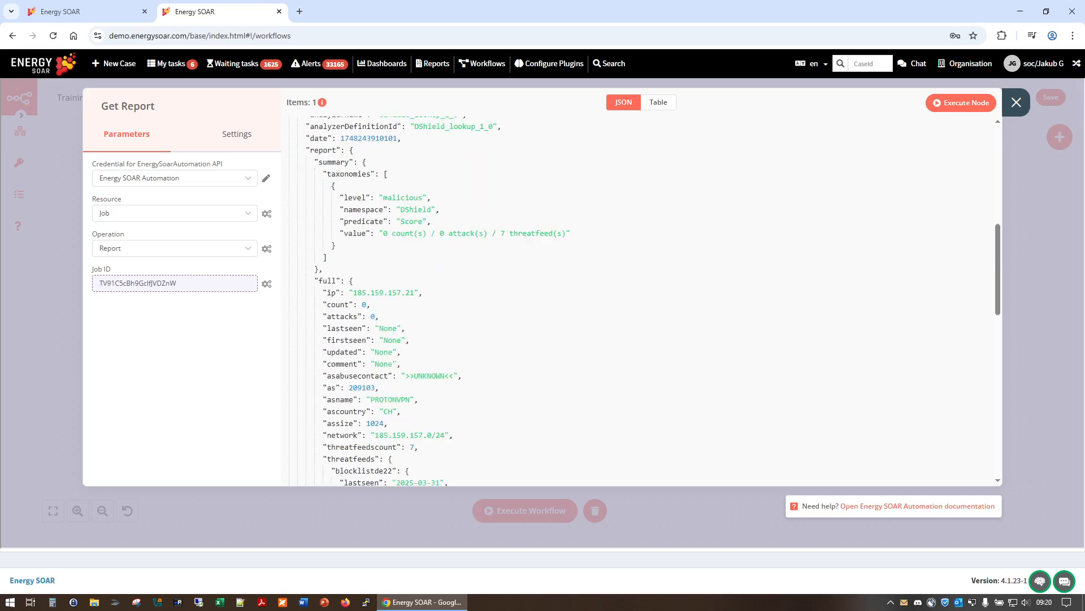
scroll(639, 300, down, 4)
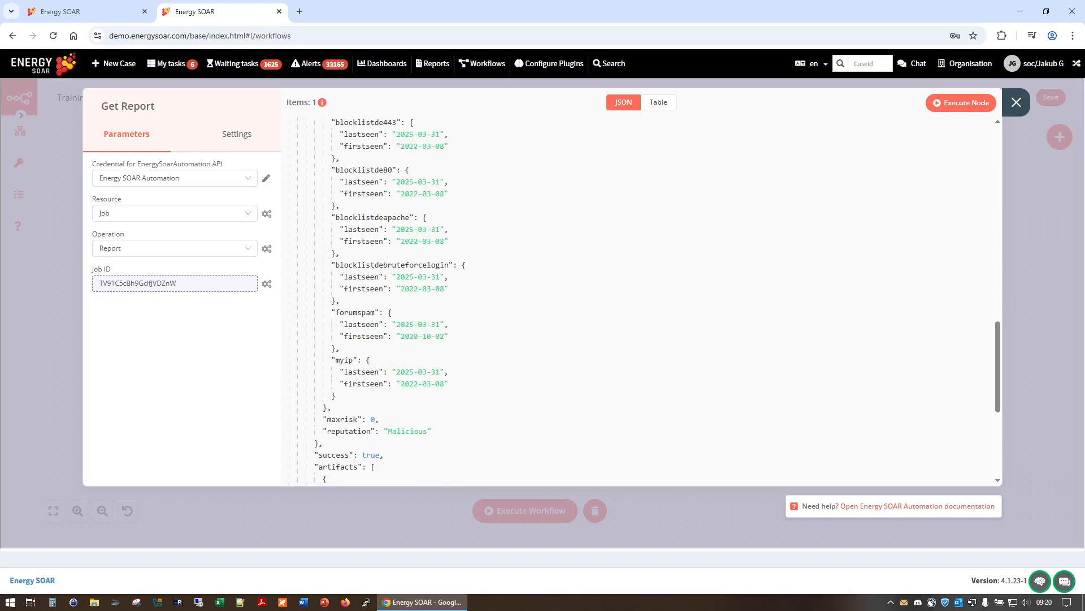
click(407, 431)
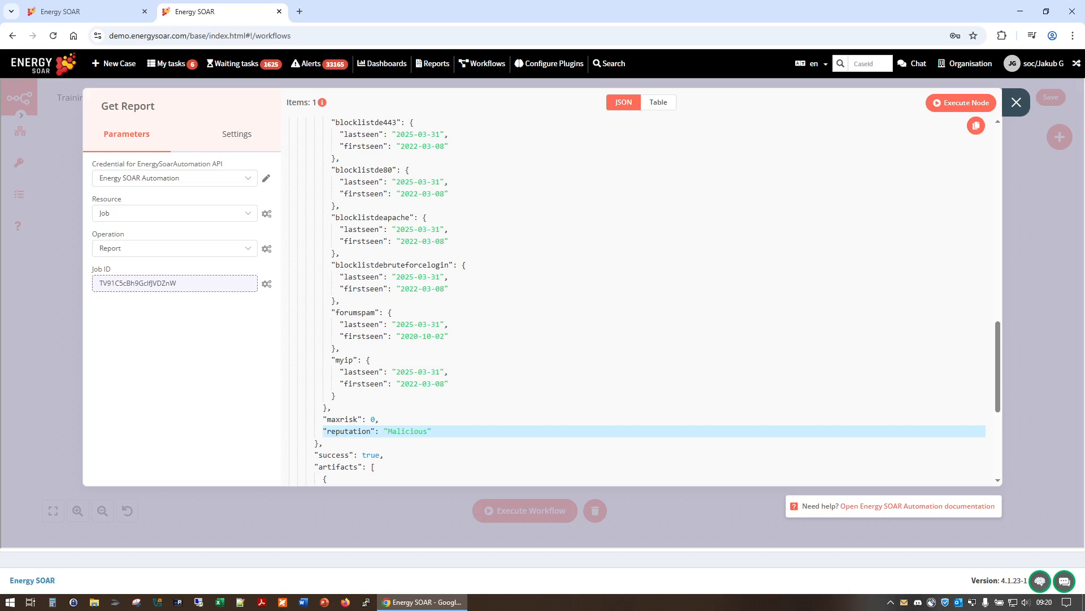
click(1017, 102)
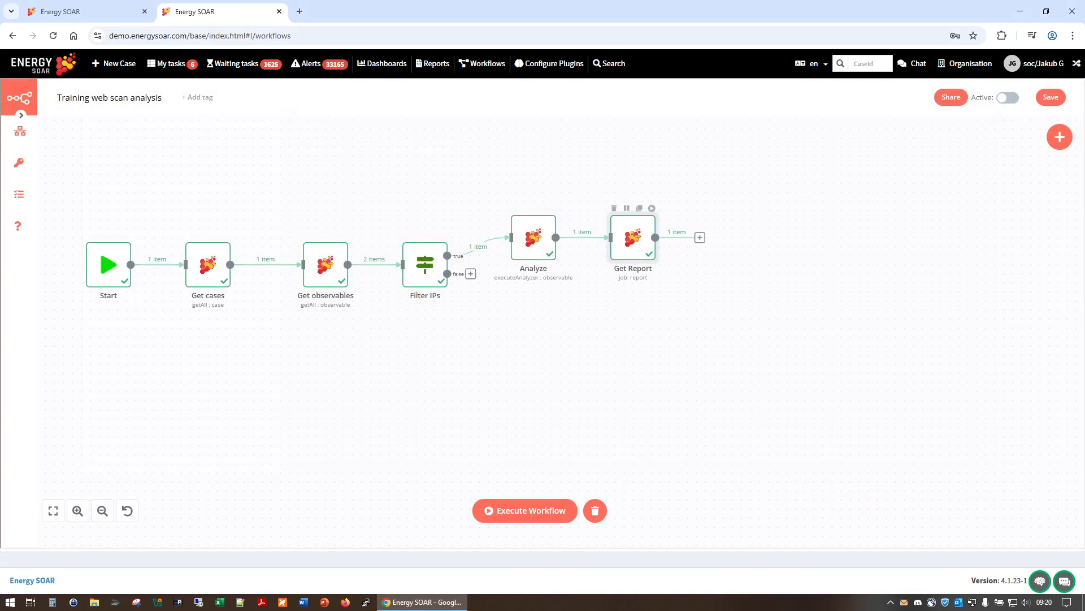
Step: Duplicate the Analyze node, place the copy after Get Report and connect Get Report's output to it
mouse_move(540, 209)
click(540, 208)
drag(531, 303, 796, 229)
drag(699, 238, 766, 237)
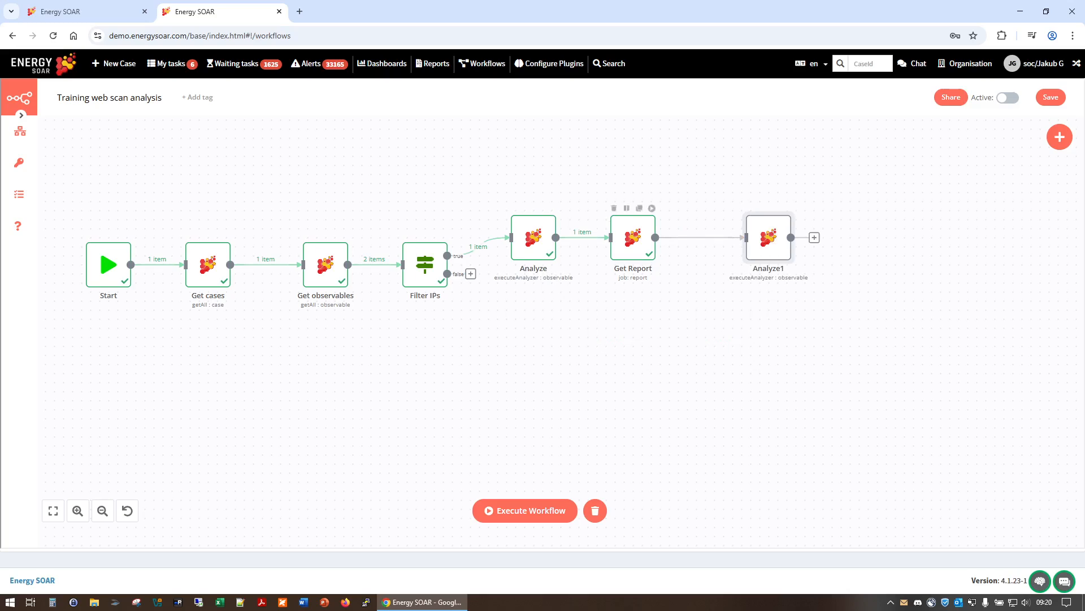
Step: Copy the parameter path of the reputation field from the Get Report node's JSON output
double_click(633, 237)
scroll(642, 302, down, 12)
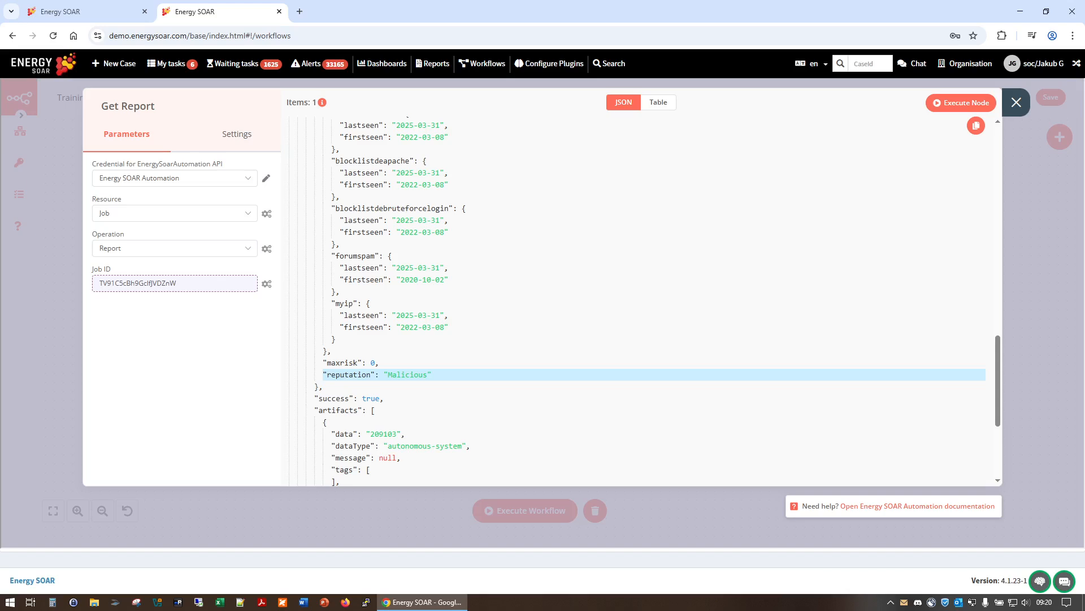
click(976, 126)
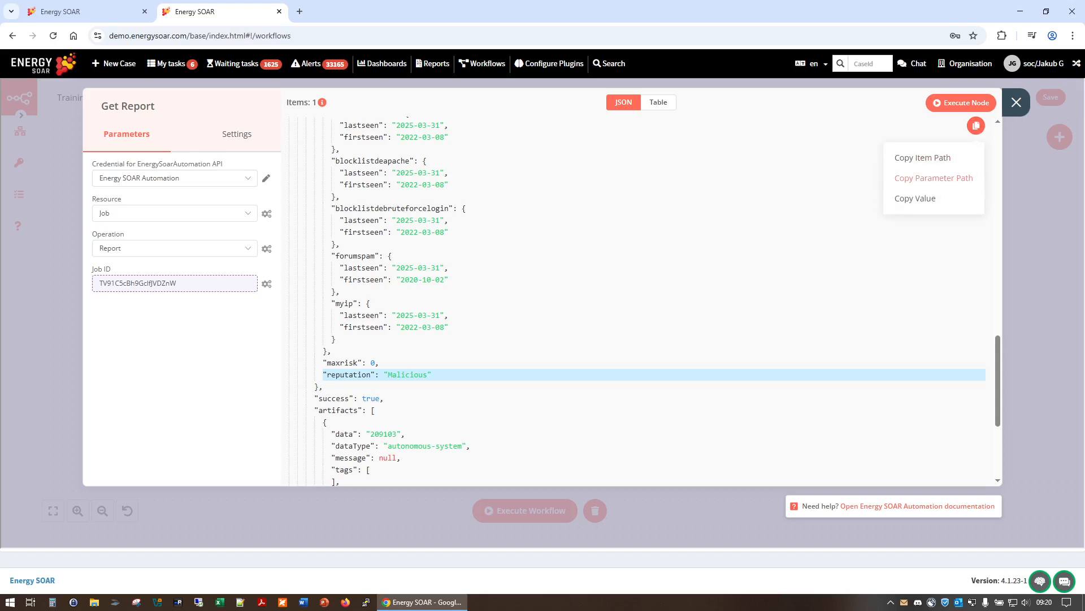
click(934, 178)
click(1016, 103)
Step: Set the operation of the duplicated Analyze1 node to Update for the Observable resource
double_click(768, 237)
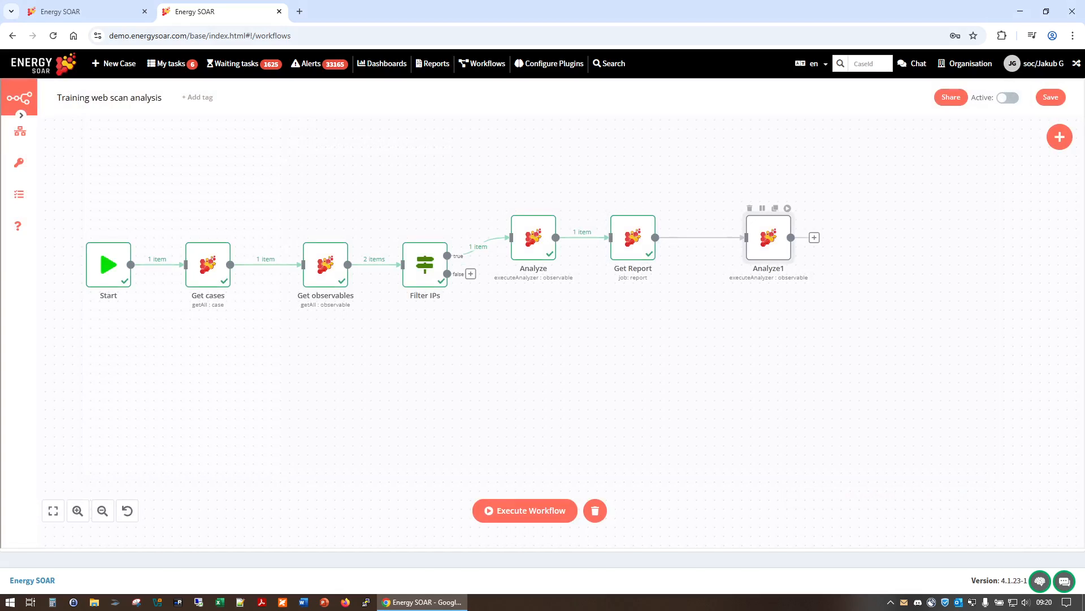
click(169, 249)
scroll(170, 333, down, 3)
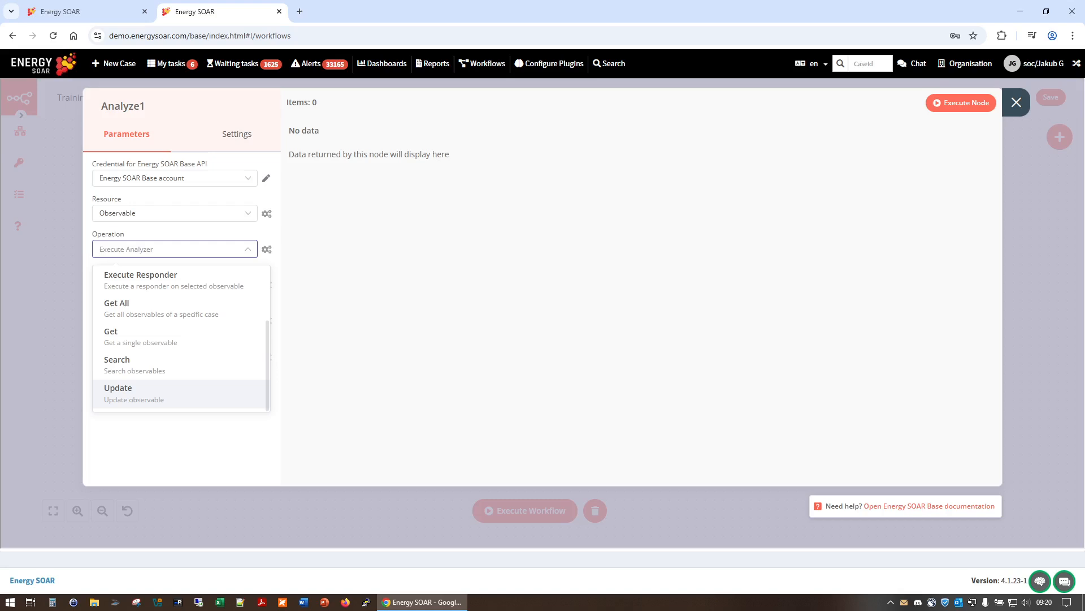
click(134, 393)
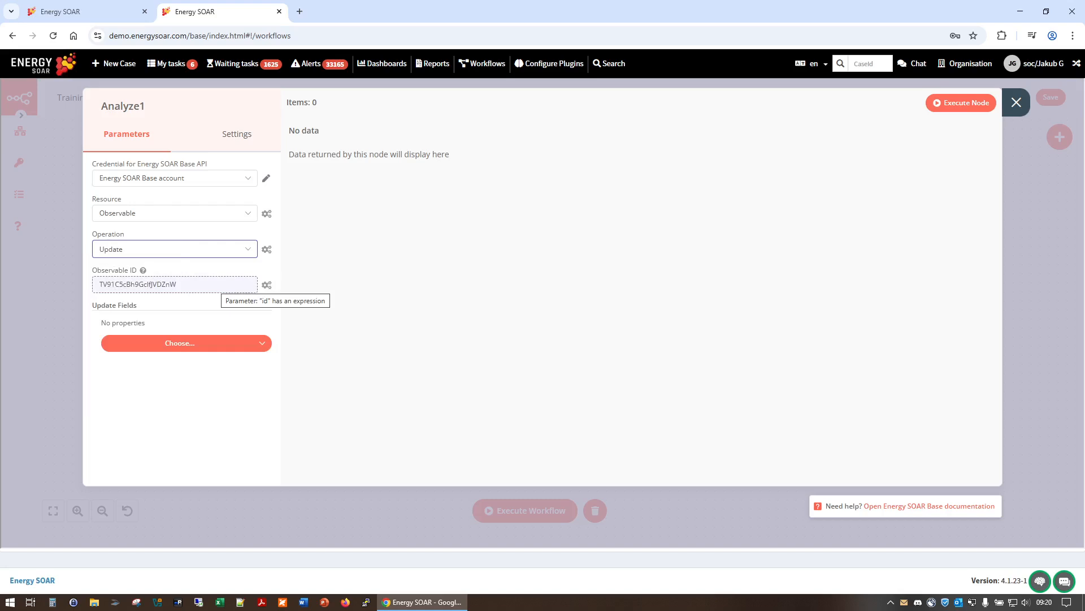
Step: Add Observable Tags to the update fields of the Analyze1 node
click(180, 343)
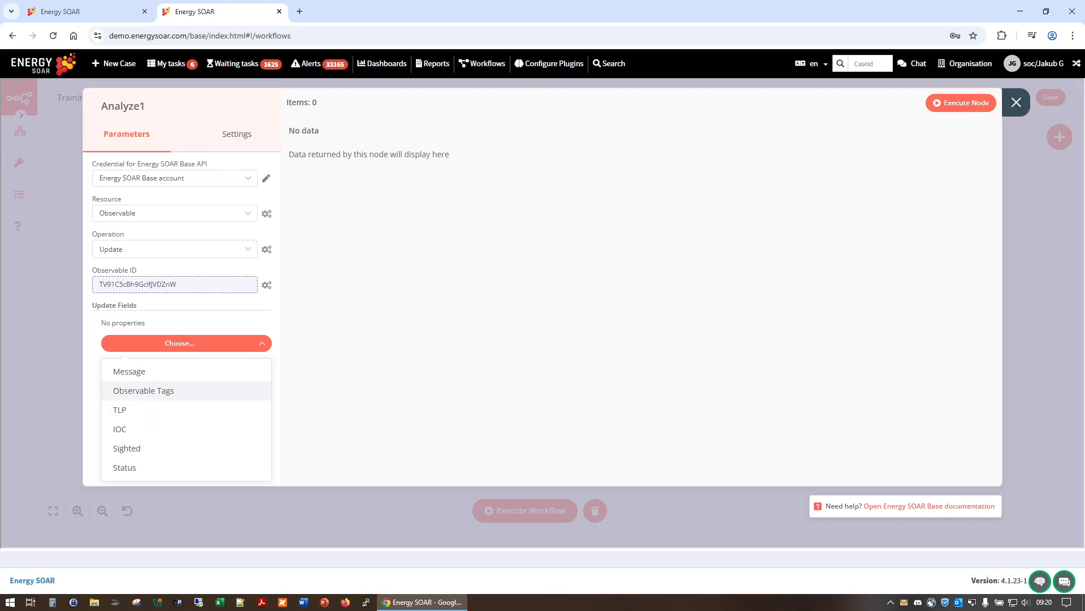
key(Down)
key(Down)
key(Down)
key(Down)
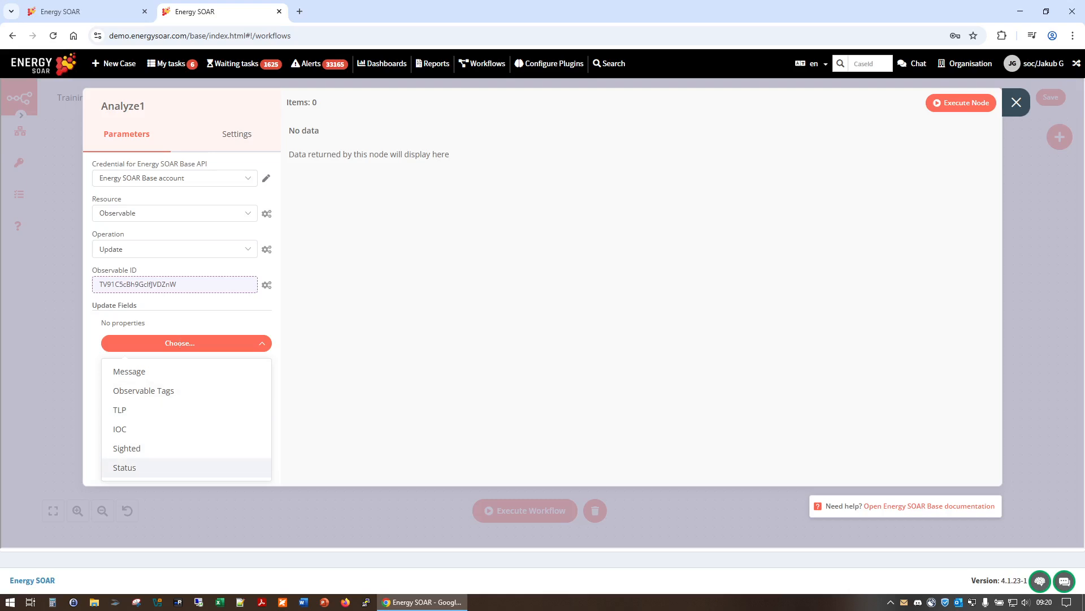
key(Up)
key(Up)
key(Up)
key(Up)
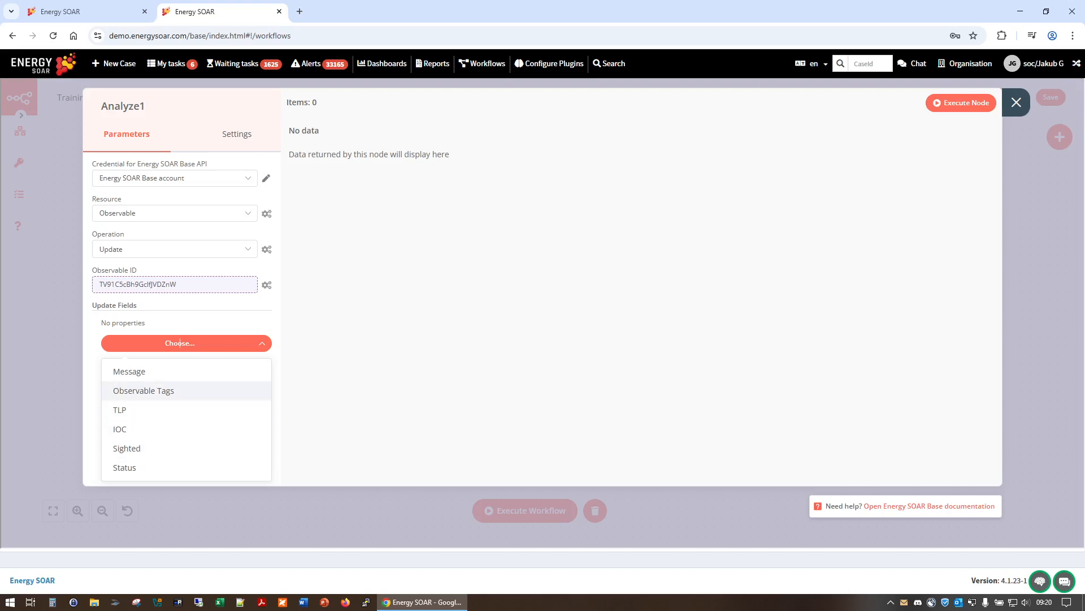
key(Return)
click(179, 337)
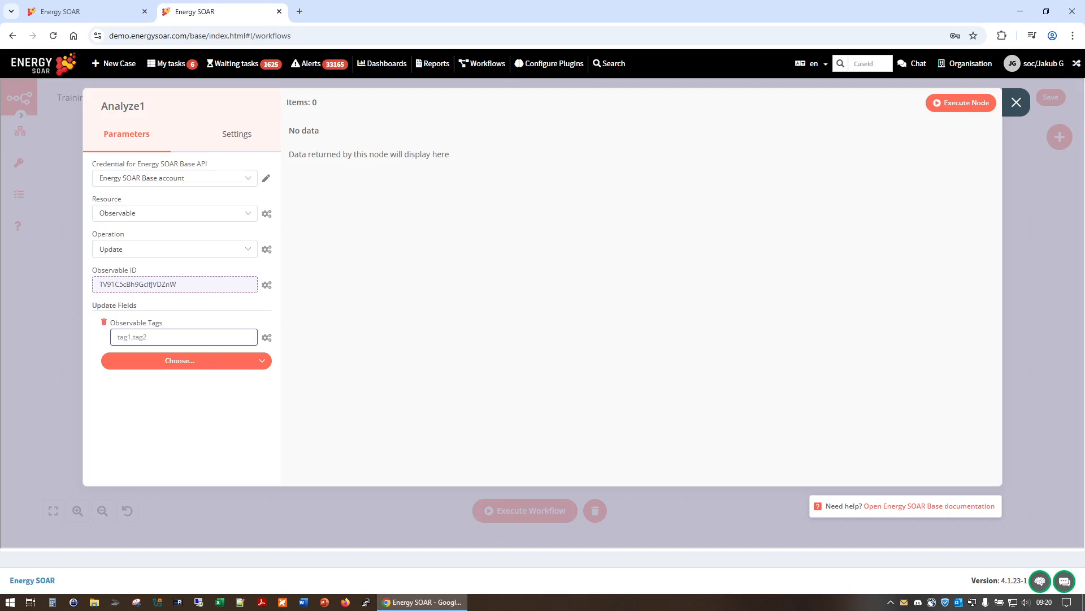
Step: Set Observable Tags to the copied expression for the reputation in Get Report's full report
click(267, 337)
click(240, 357)
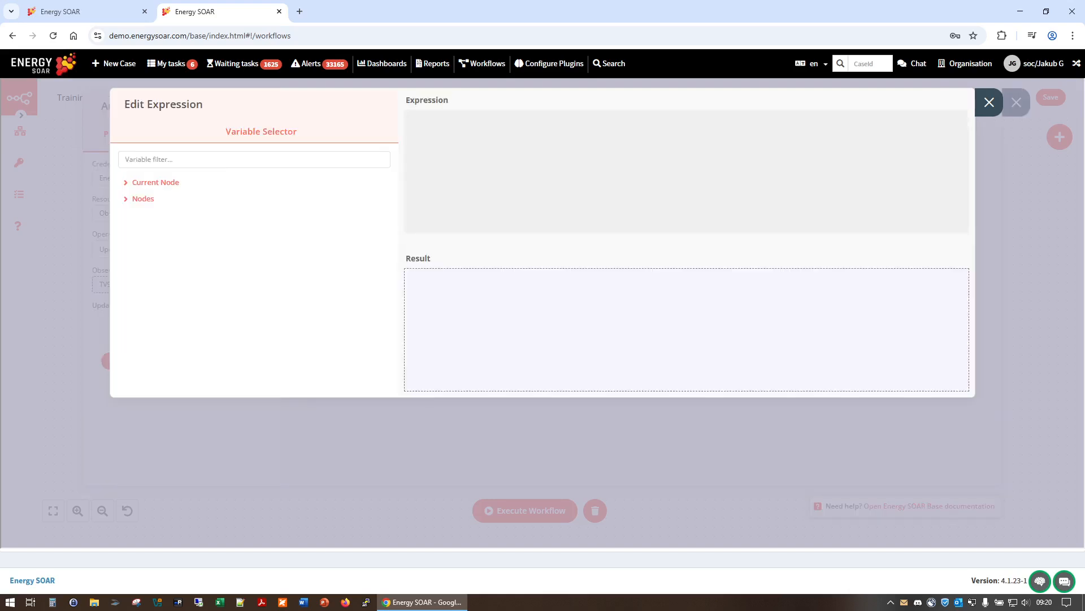
key(ctrl+v)
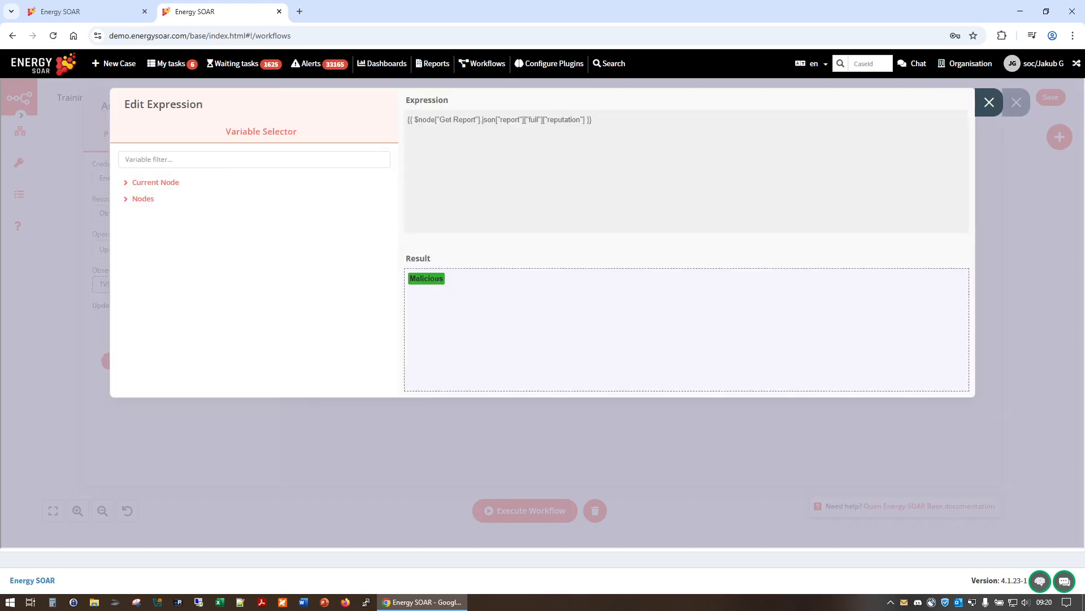
click(989, 102)
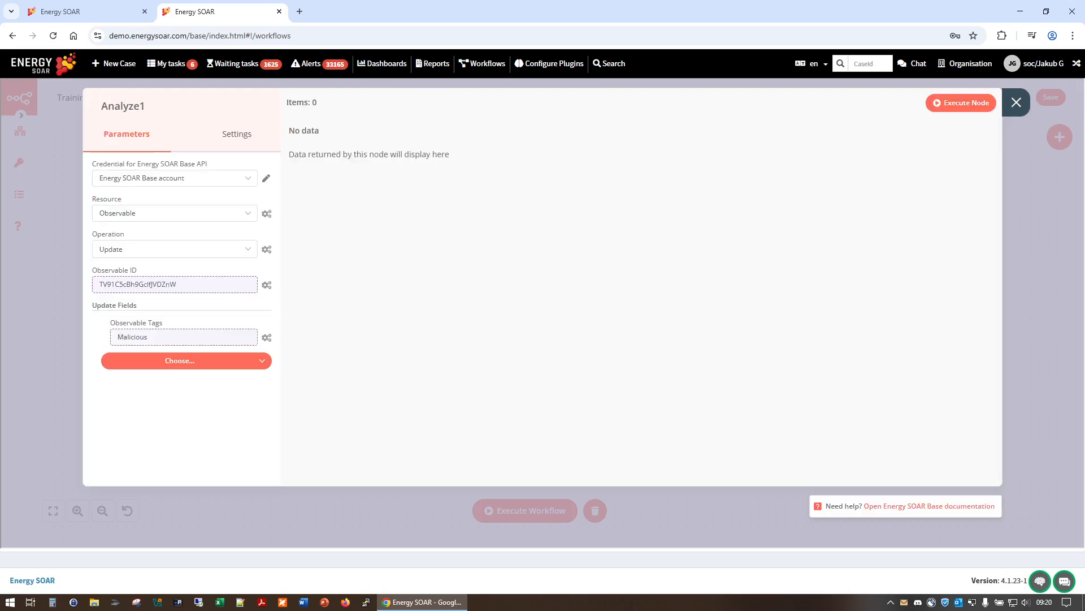
Step: Replace the Observable ID expression with the _id field from the Filter IPs node's JSON output
click(142, 284)
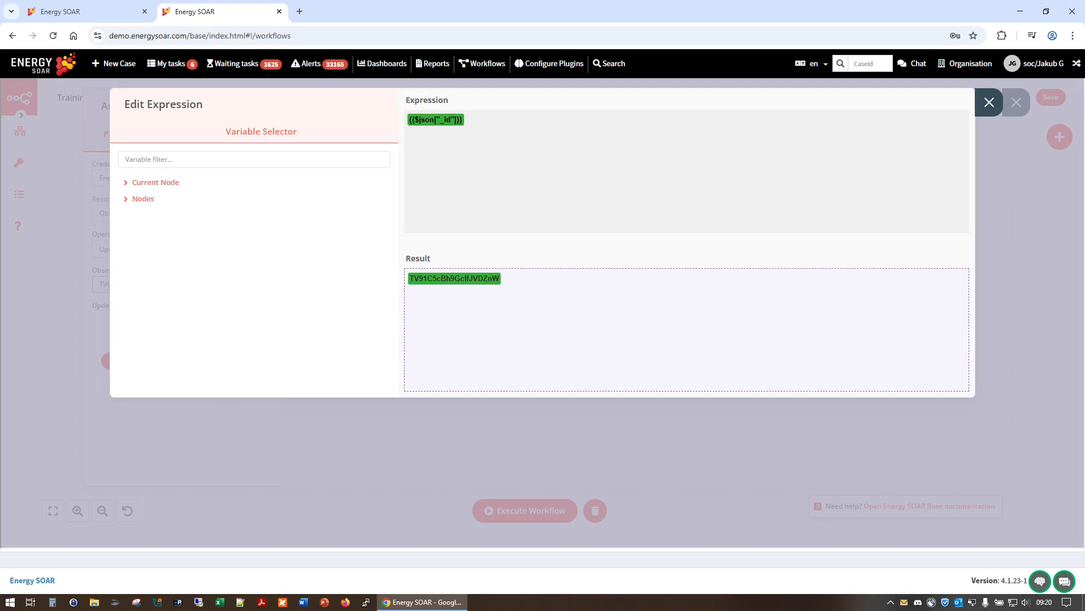
drag(464, 120, 408, 120)
key(BackSpace)
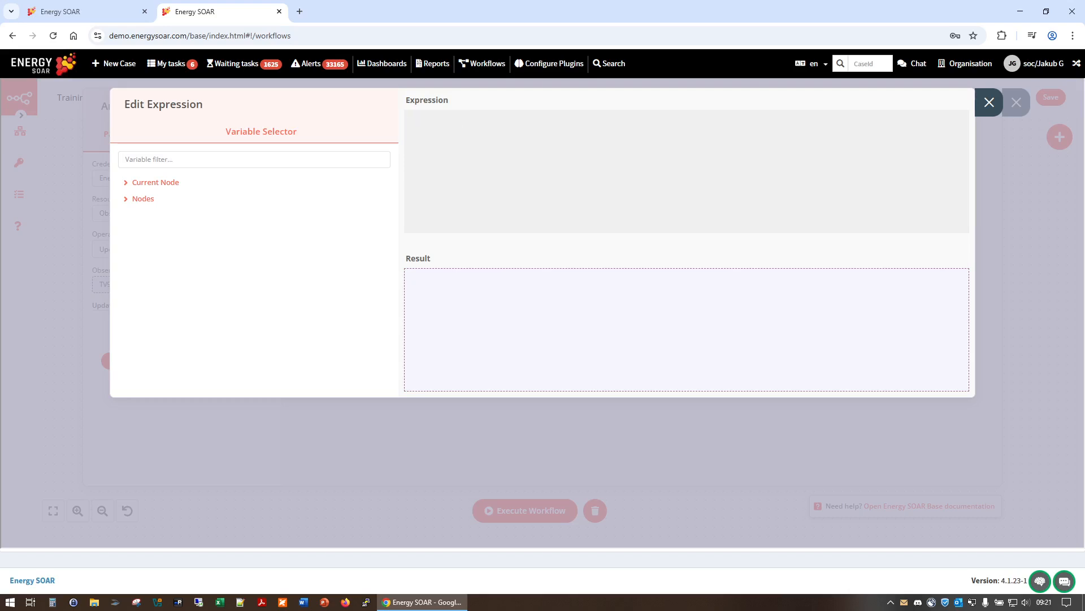
click(143, 199)
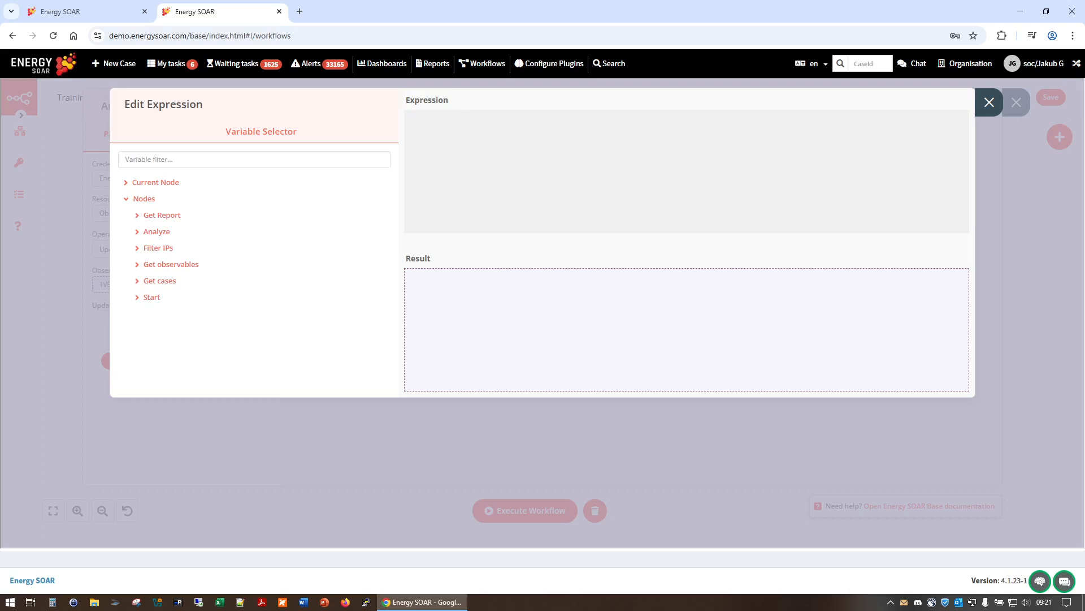
click(158, 248)
click(176, 265)
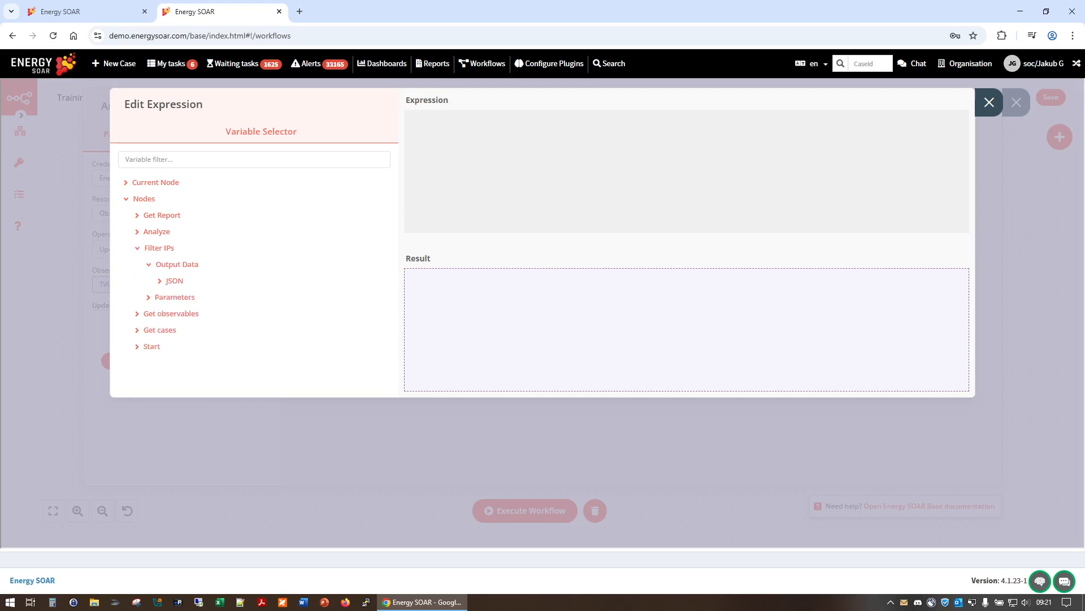
click(174, 281)
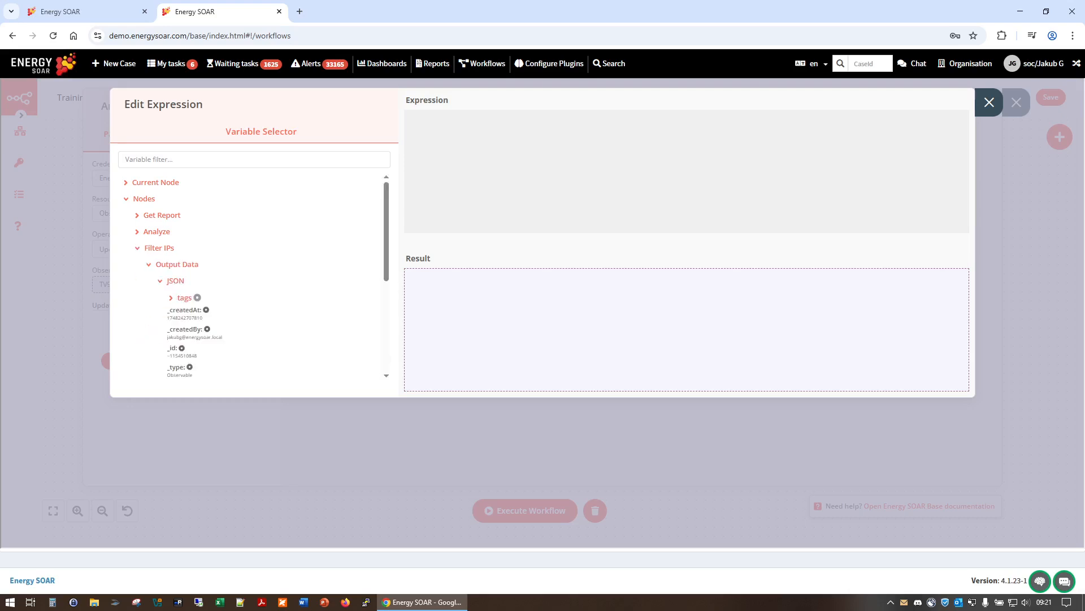
click(181, 348)
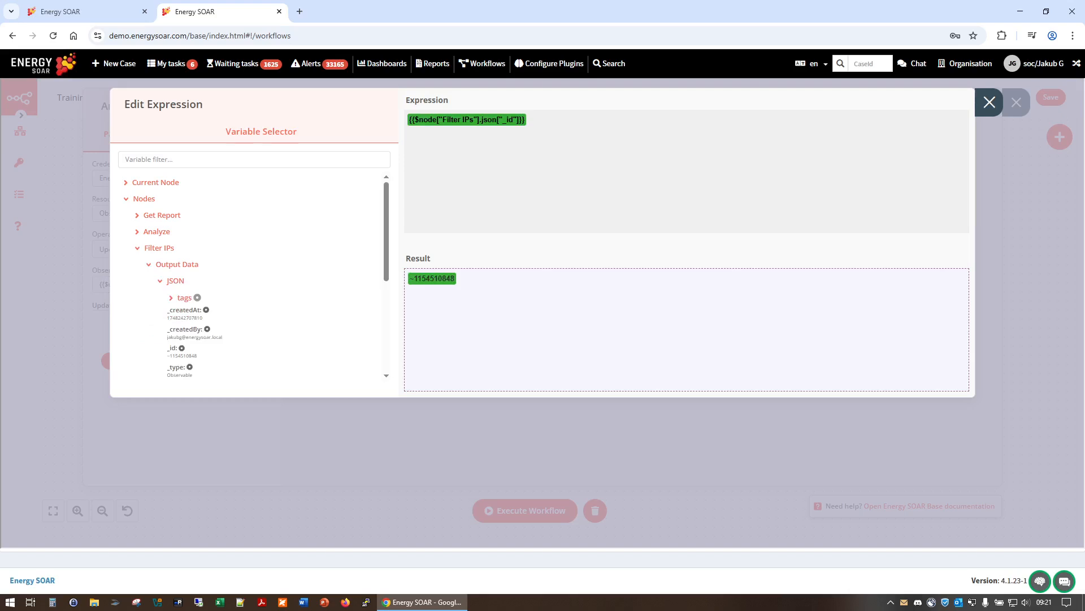
click(989, 102)
Step: Execute the Analyze1 node, check the IP observable's tags in the case's observables, and return to the workflow canvas
click(989, 102)
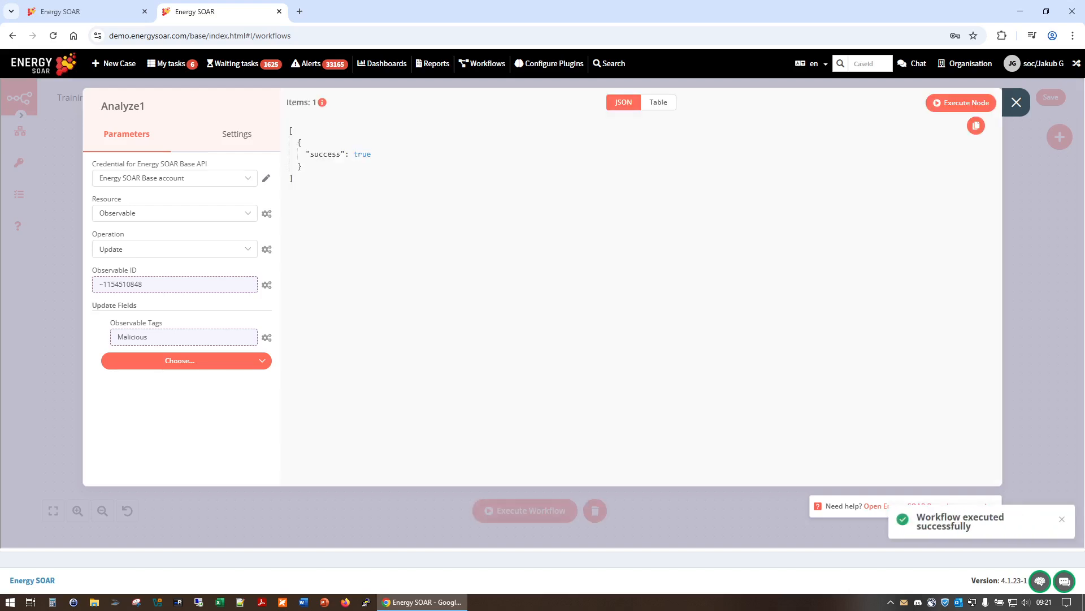
click(84, 12)
click(173, 168)
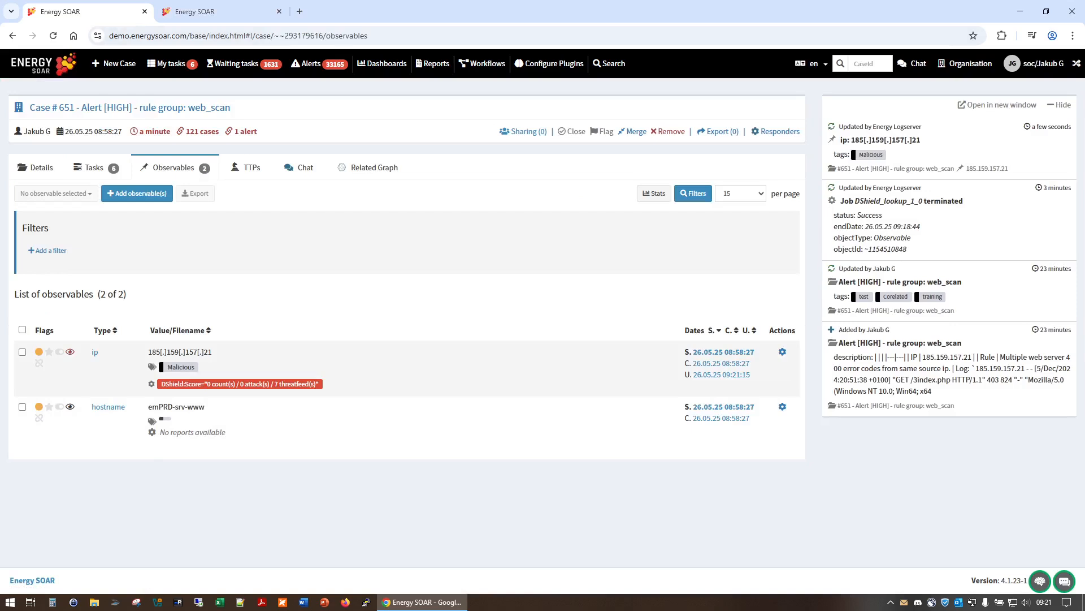
click(195, 11)
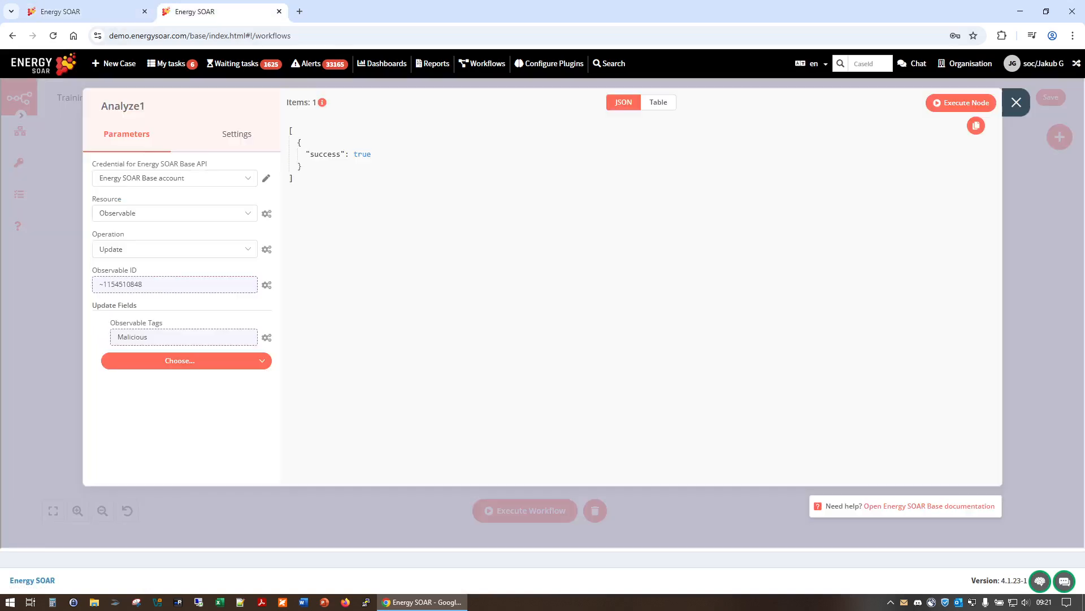
key(Escape)
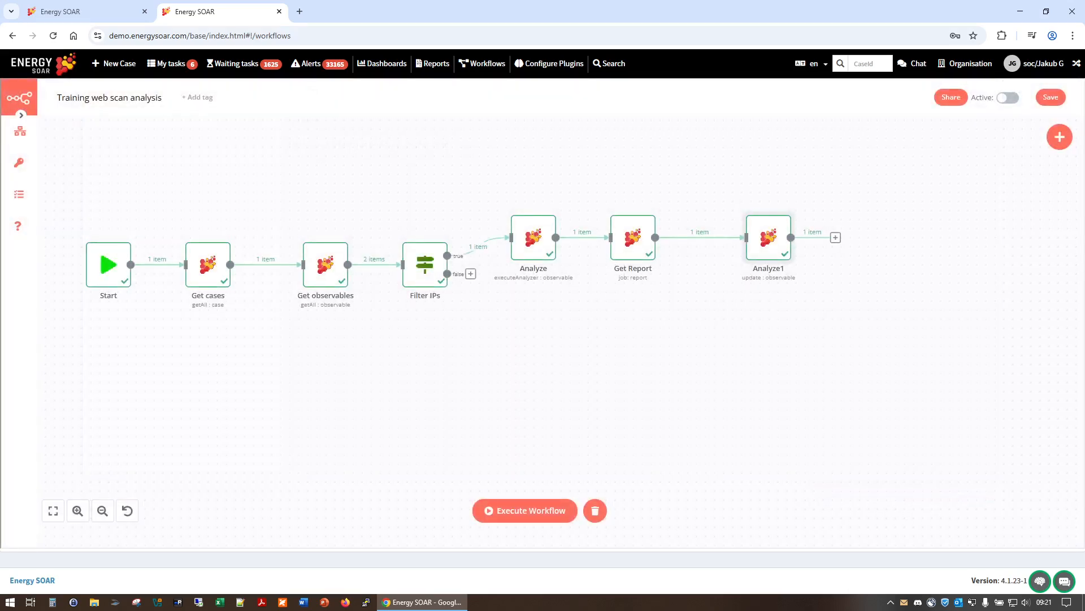
Step: Rename the Analyze1 node as "Add observable tag" and return to the workflow canvas
double_click(768, 240)
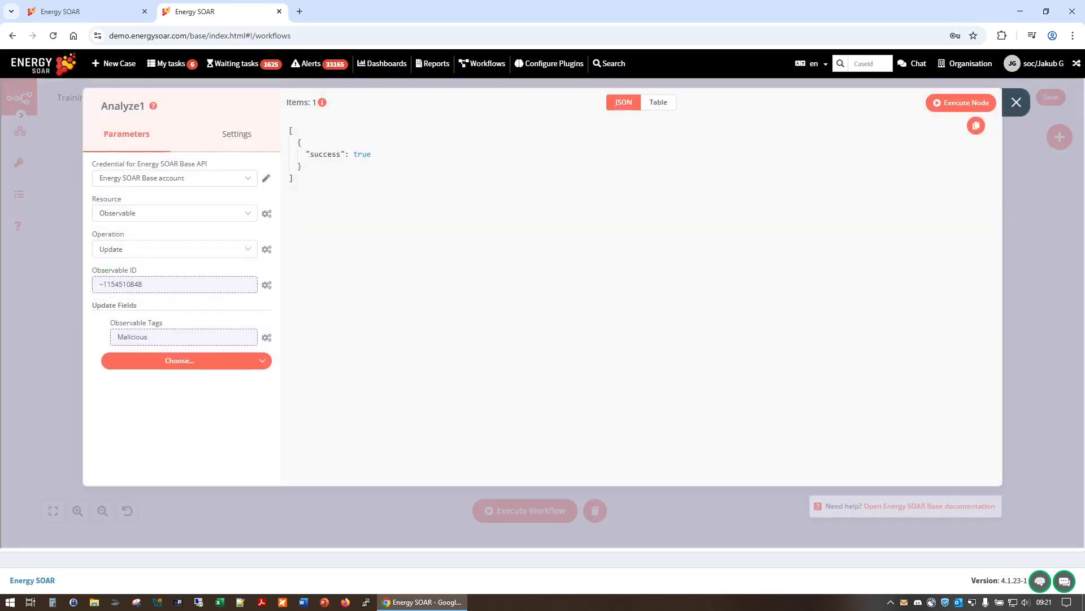
click(124, 106)
key(Escape)
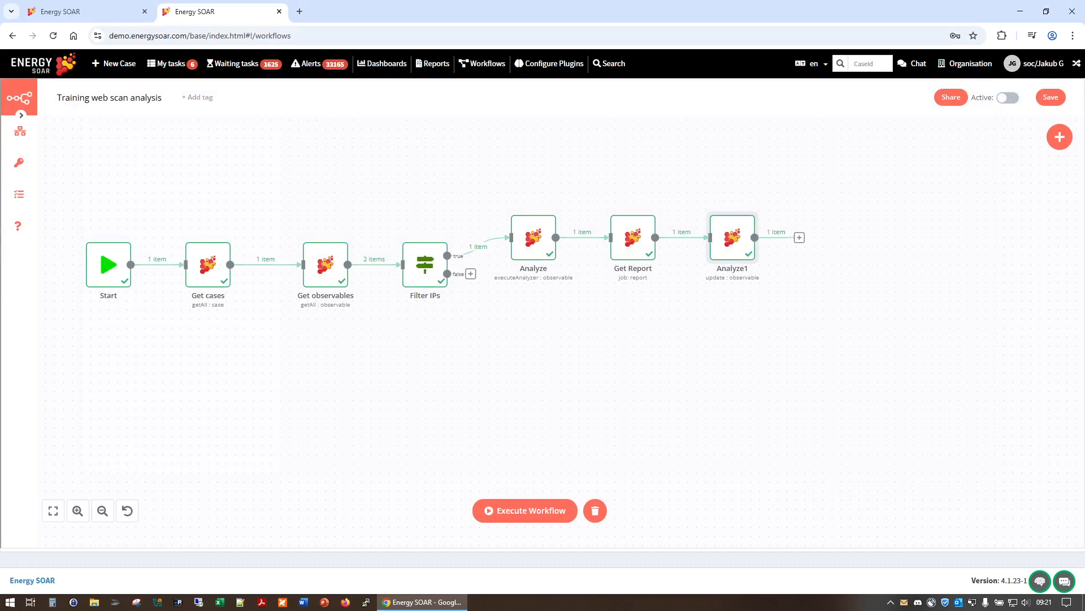
double_click(732, 237)
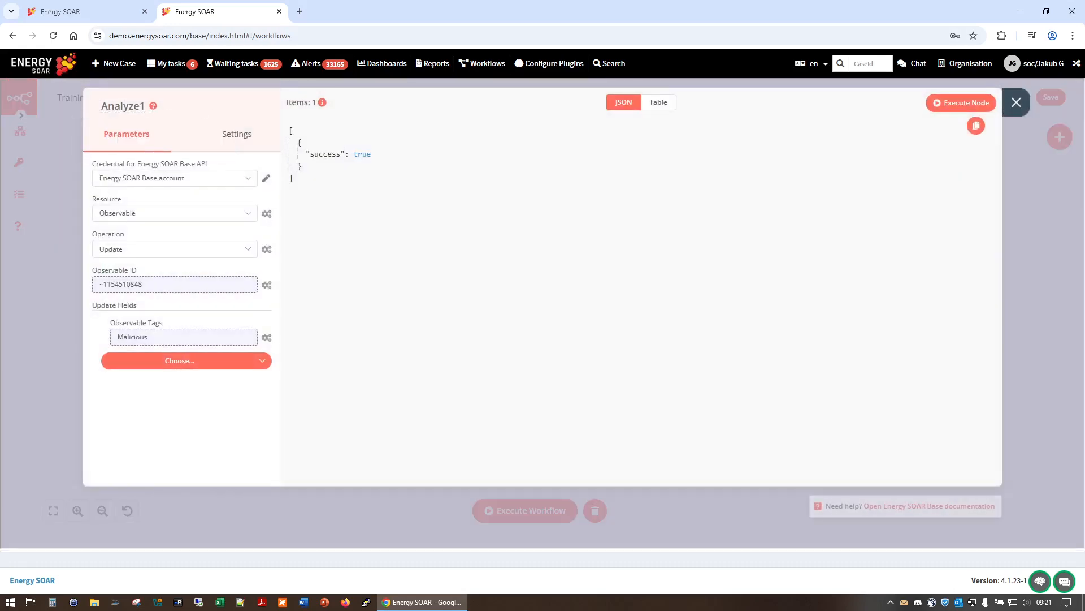
key(ctrl+a)
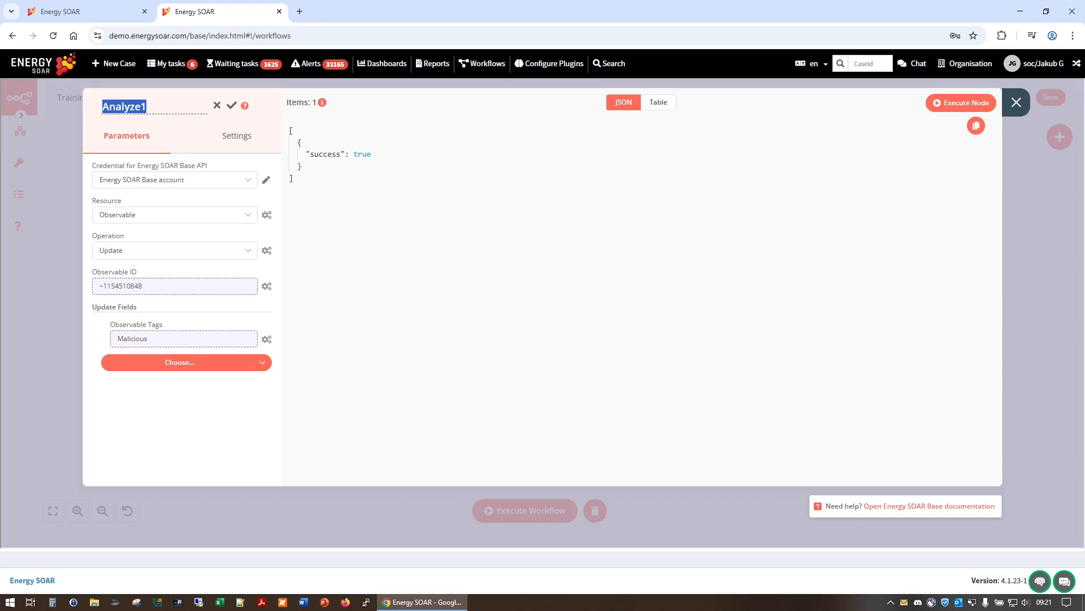
text(Add observab)
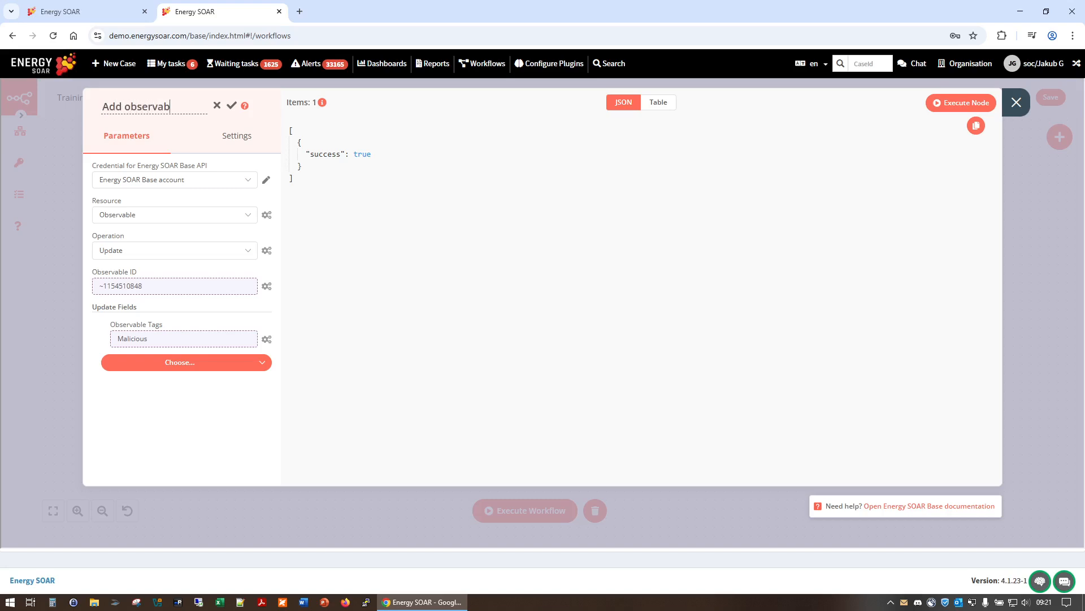
text(le tag)
key(Return)
key(Escape)
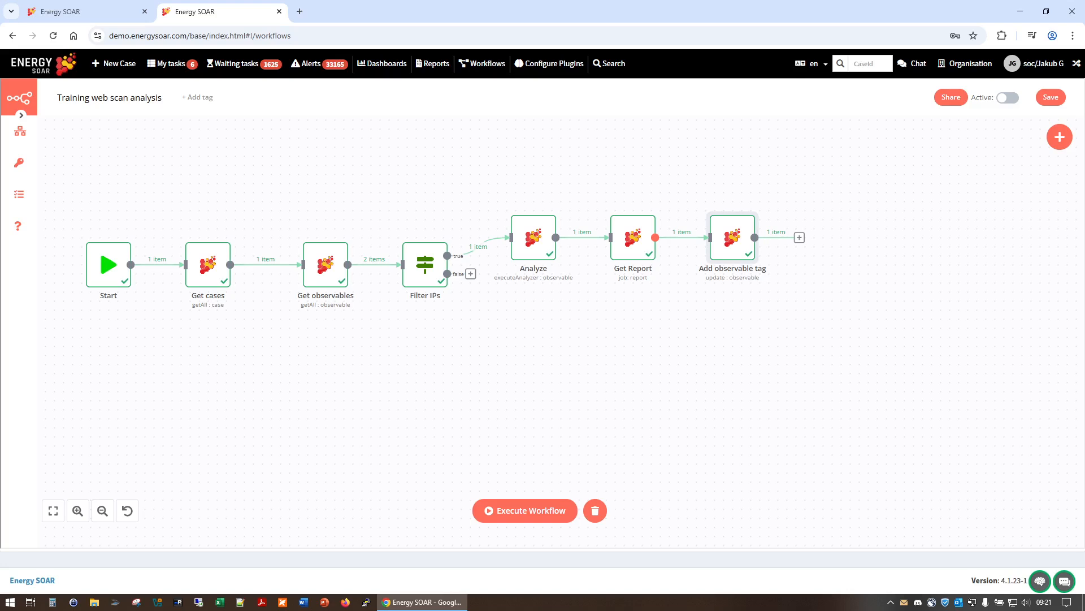
Step: Add an IF node on a second branch from Get Report and give it a String condition
drag(656, 238, 687, 347)
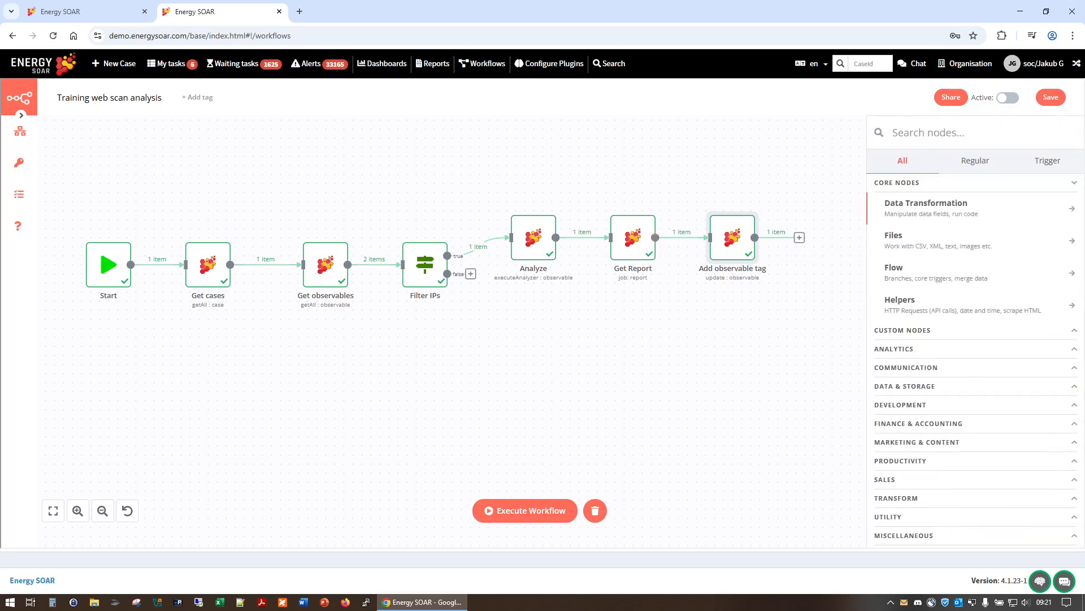
text(if)
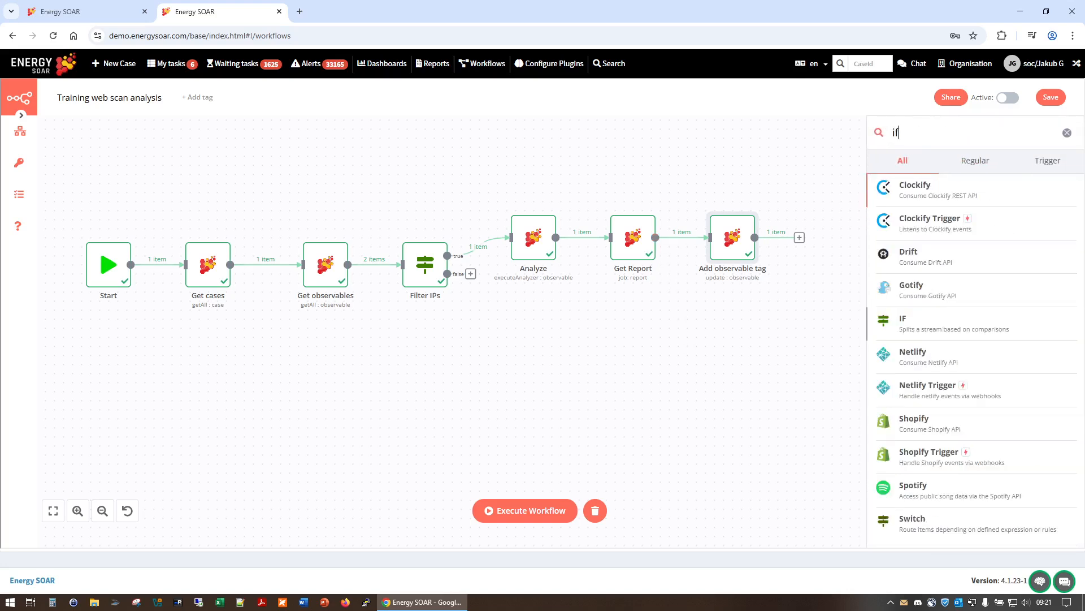
click(927, 324)
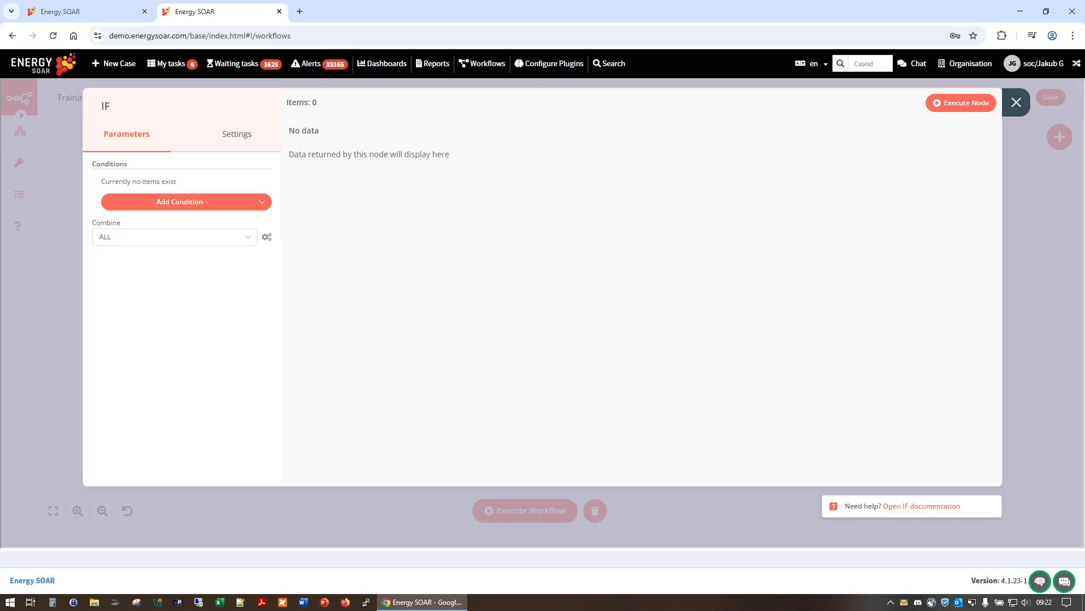
click(179, 201)
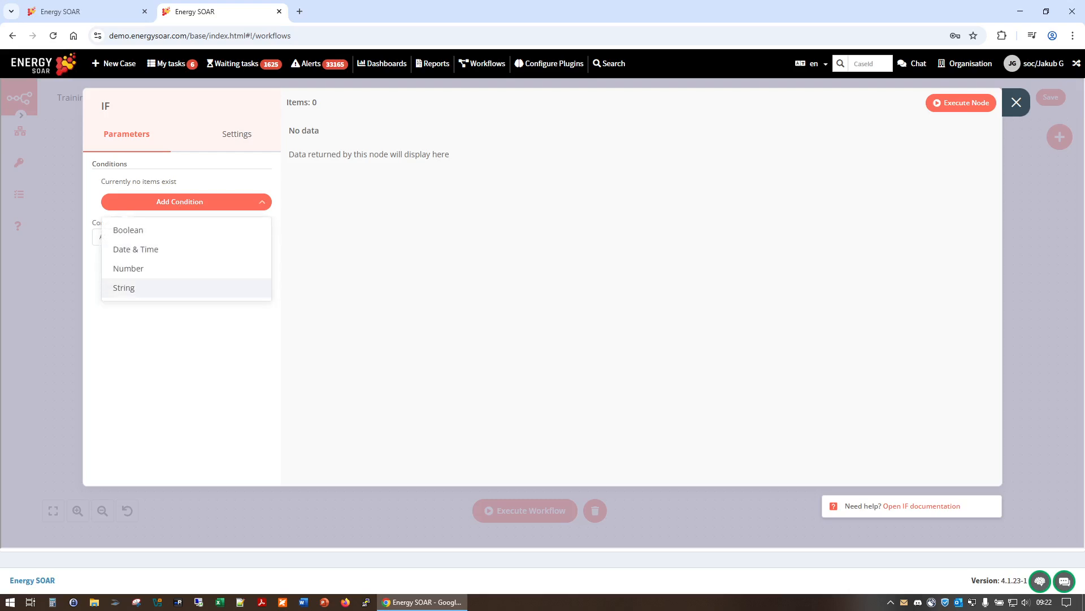
click(147, 287)
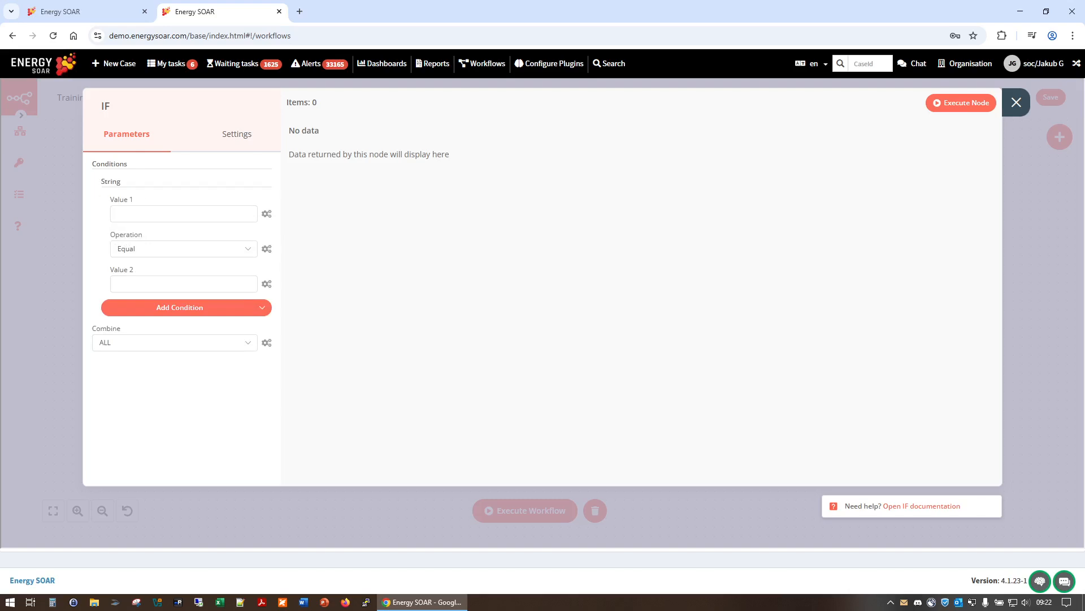
Step: Set the condition's Value 1 to the expression {{ $node["Get Report"].json["report"]["full"]["reputation"] }}
click(267, 213)
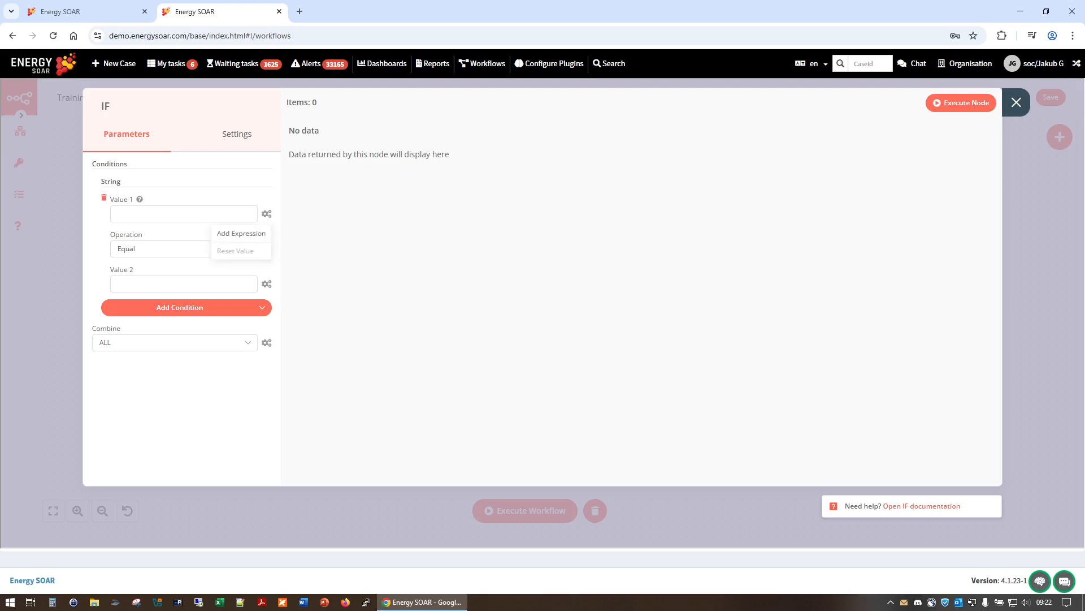
click(241, 234)
text({{ $node["Get Report"].json["report"]["full"]["reputation"] }})
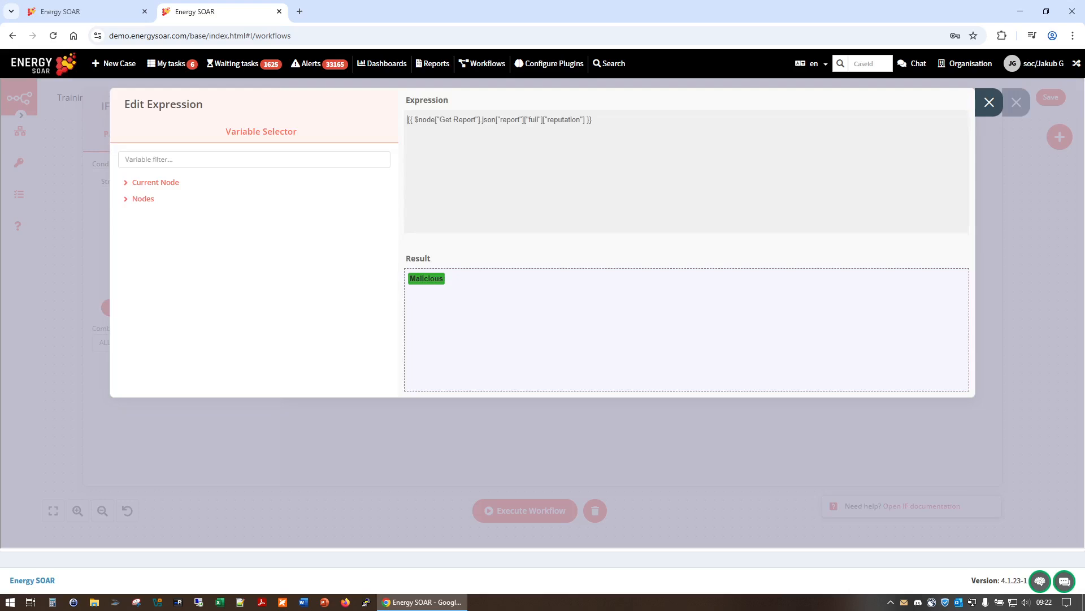
click(989, 103)
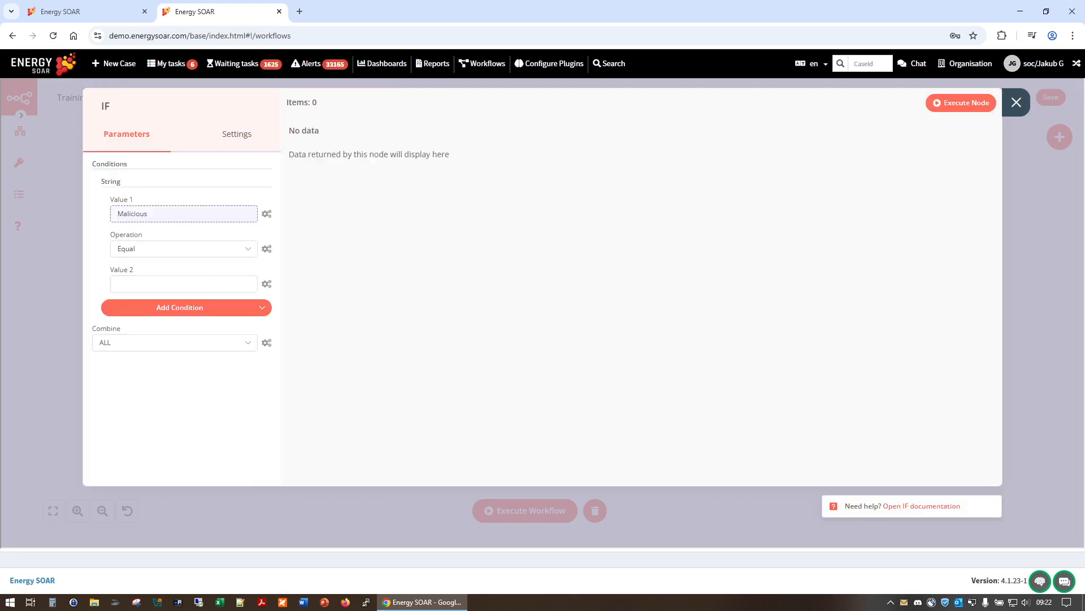
Step: Set the condition's operation to Regex with the pattern Malicious and execute the IF node
click(141, 249)
click(134, 372)
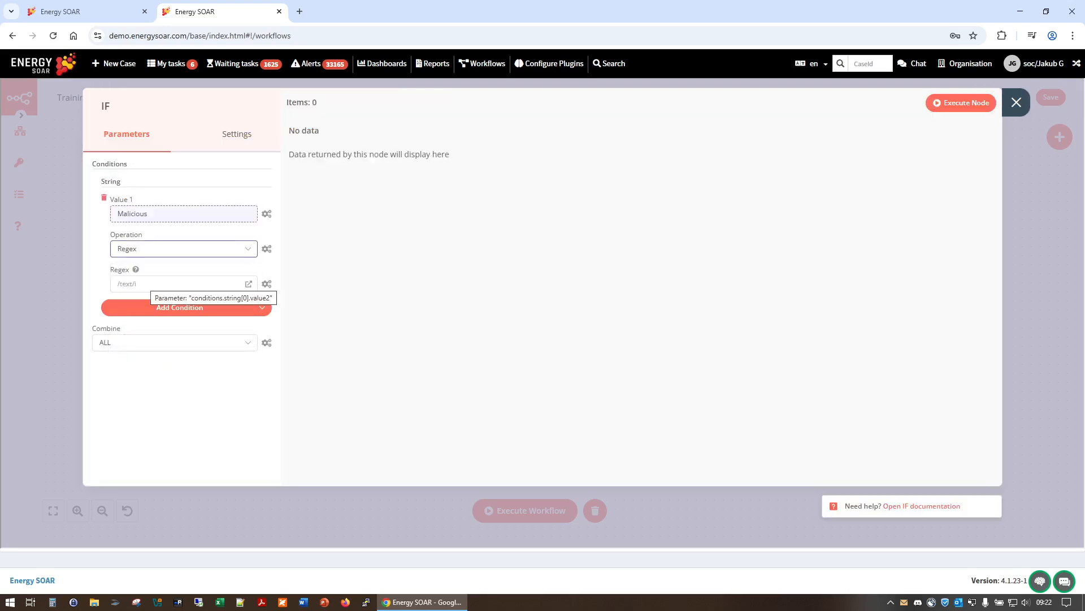
click(150, 284)
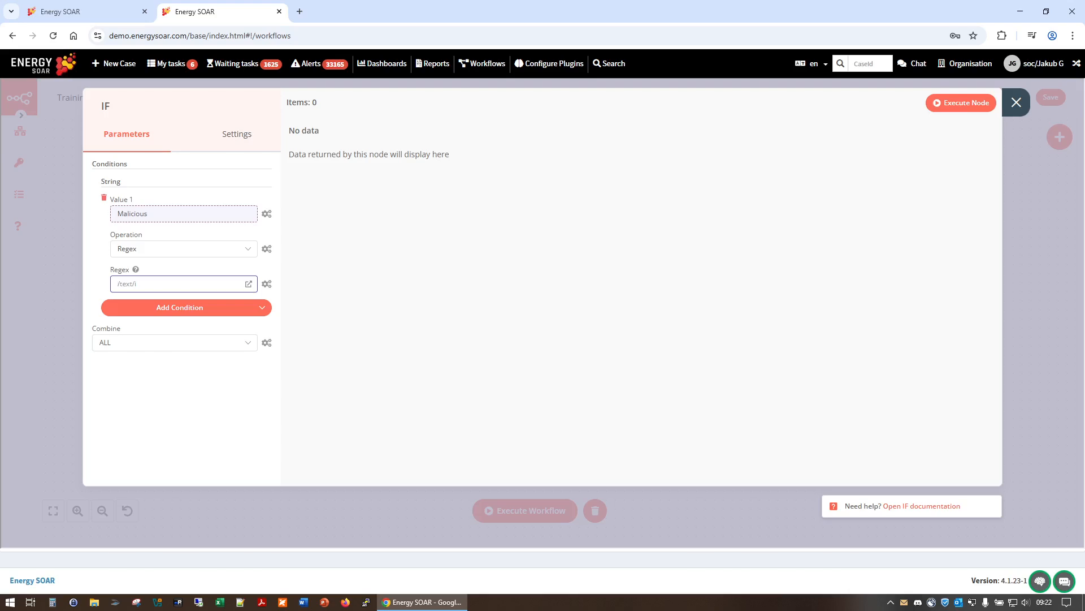
text(Malicious)
click(961, 102)
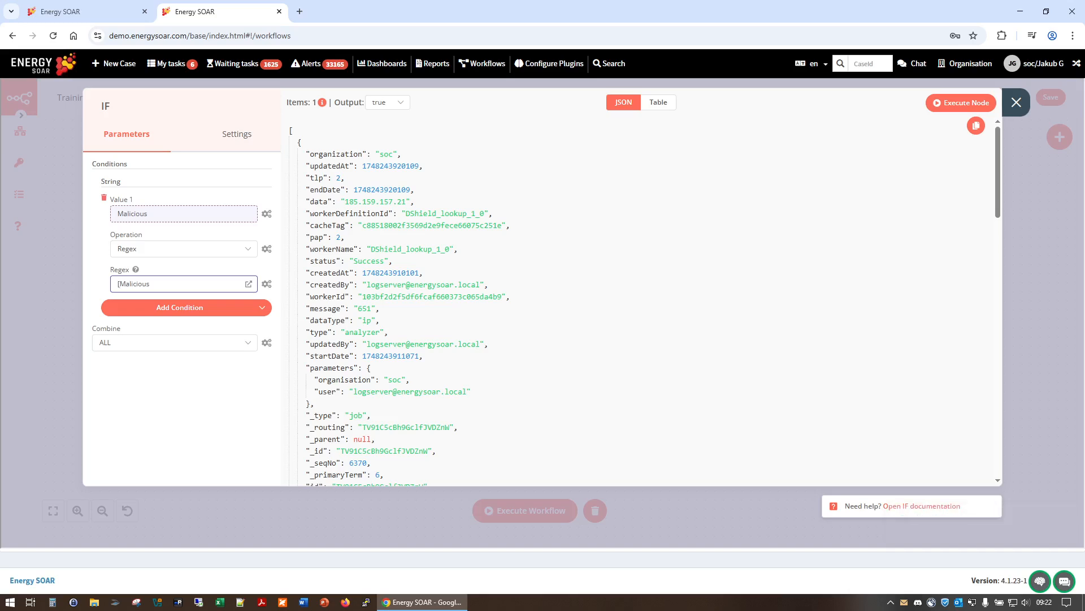
Step: Change the regex to [Mm]alicious so both letter cases match, and execute the IF node again
click(128, 283)
text(])
key(Left)
text(m)
click(961, 103)
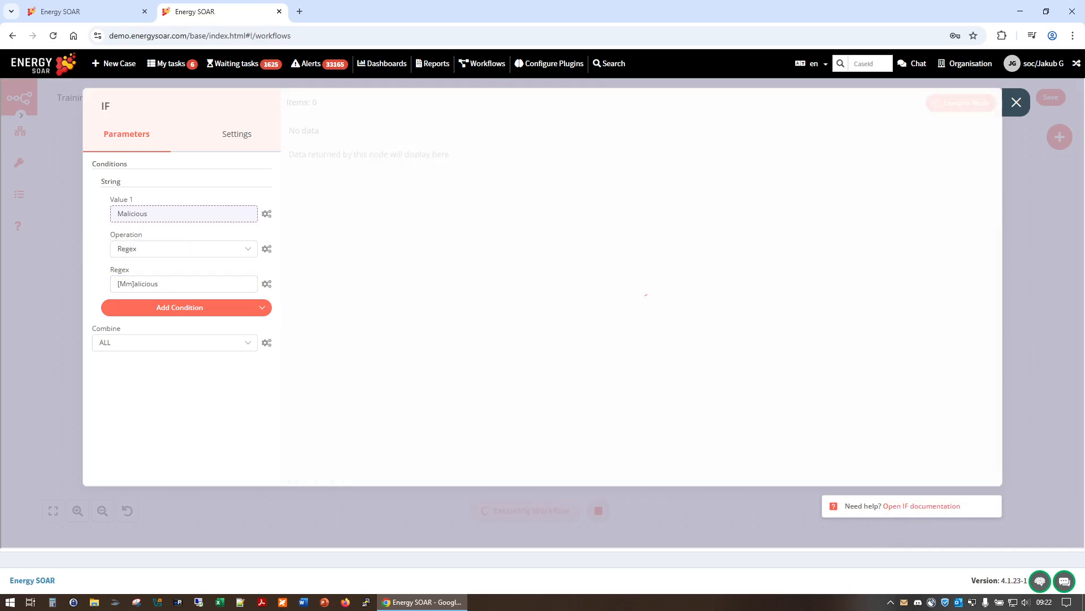
Step: Extend the regex to [Ss]uspisious|[Mm]alicious and execute the IF node
click(183, 284)
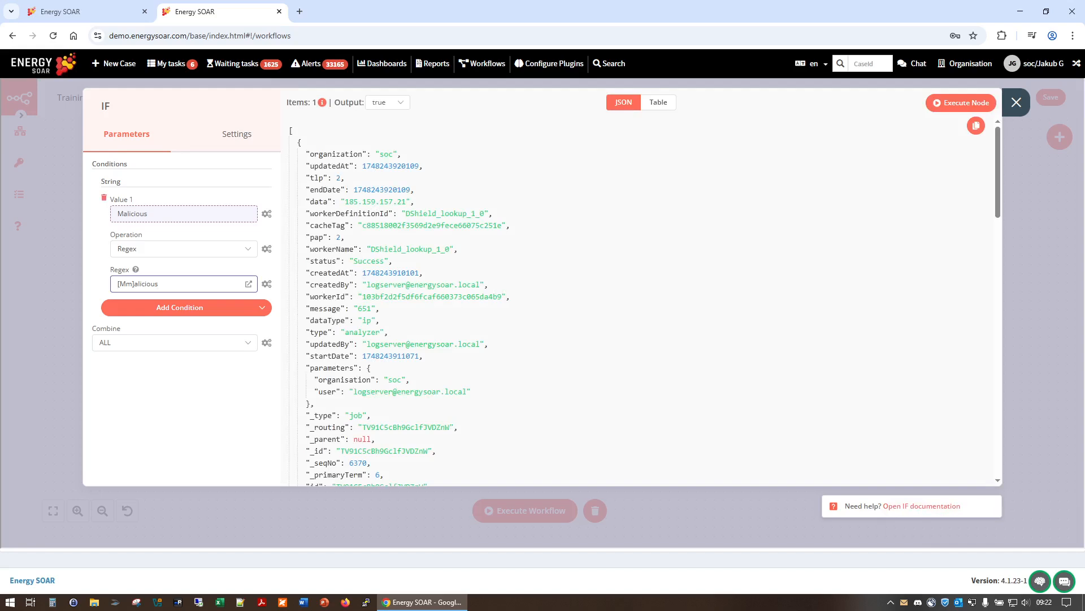
text([])
key(BackSpace)
text(Suspisious|[)
key(Right)
text(s])
click(961, 102)
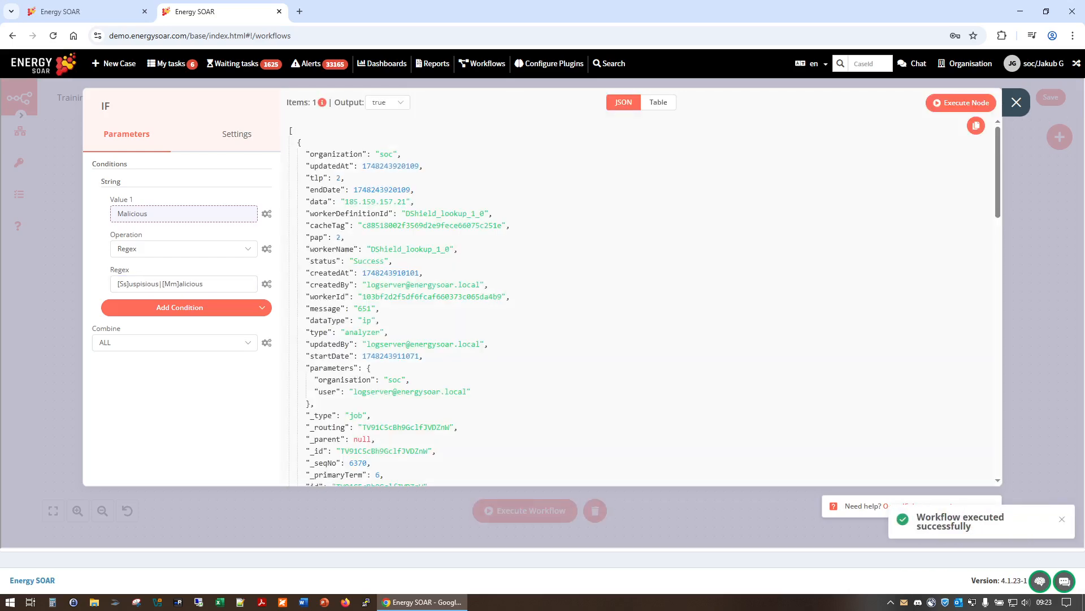
Step: Check the IF node's false and true outputs and return to the workflow canvas
click(388, 102)
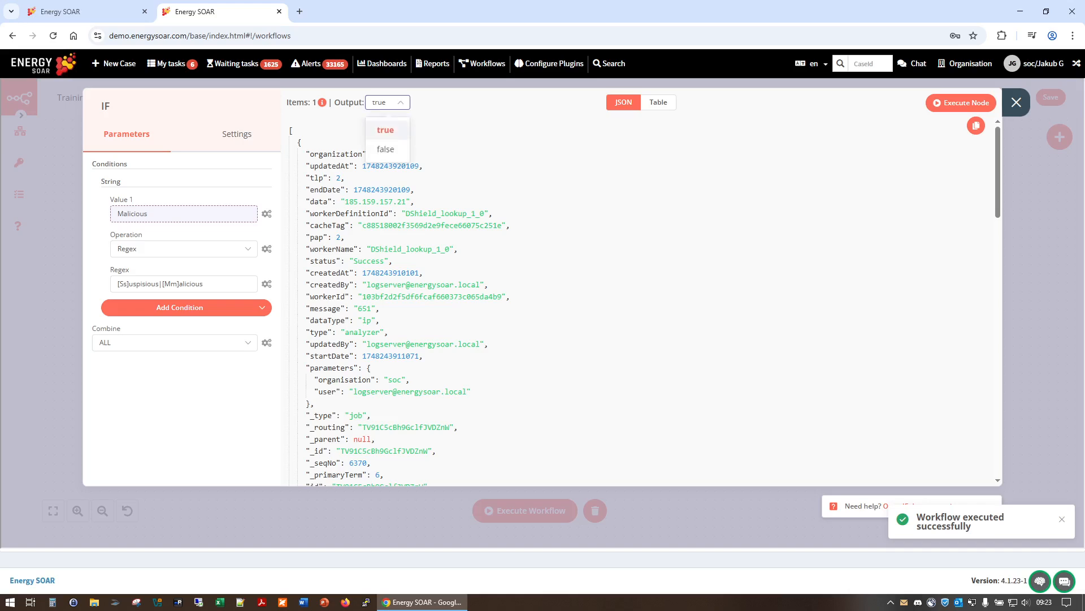
click(385, 148)
click(388, 102)
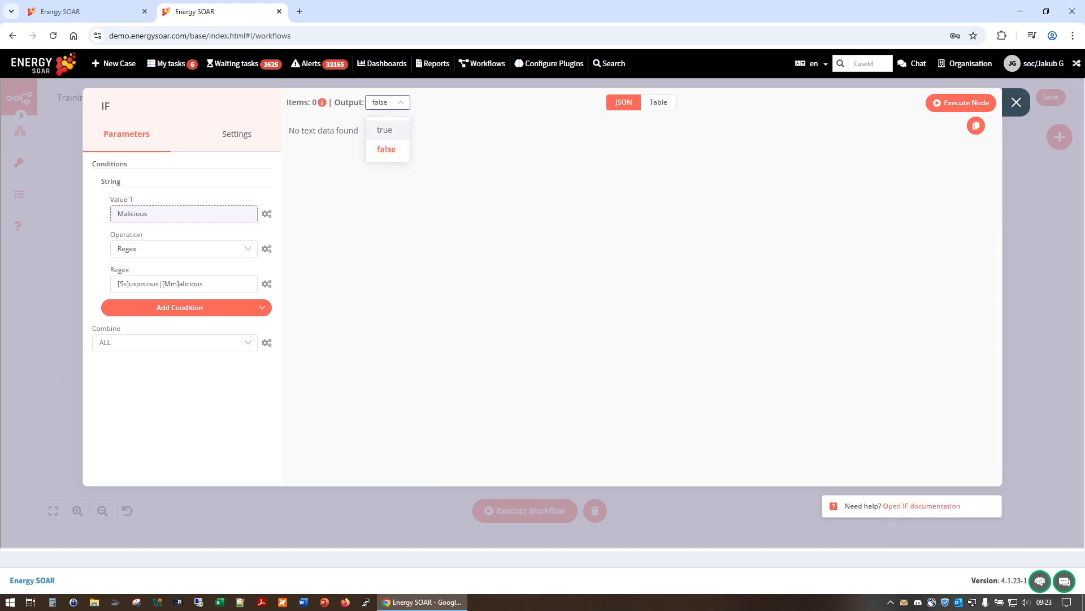
click(379, 128)
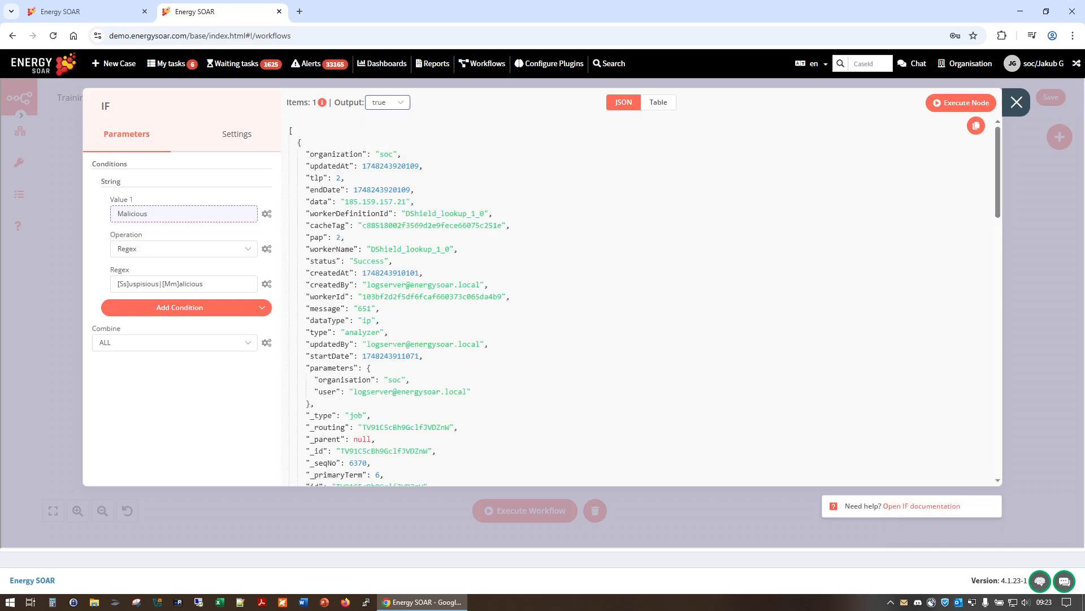
click(1016, 102)
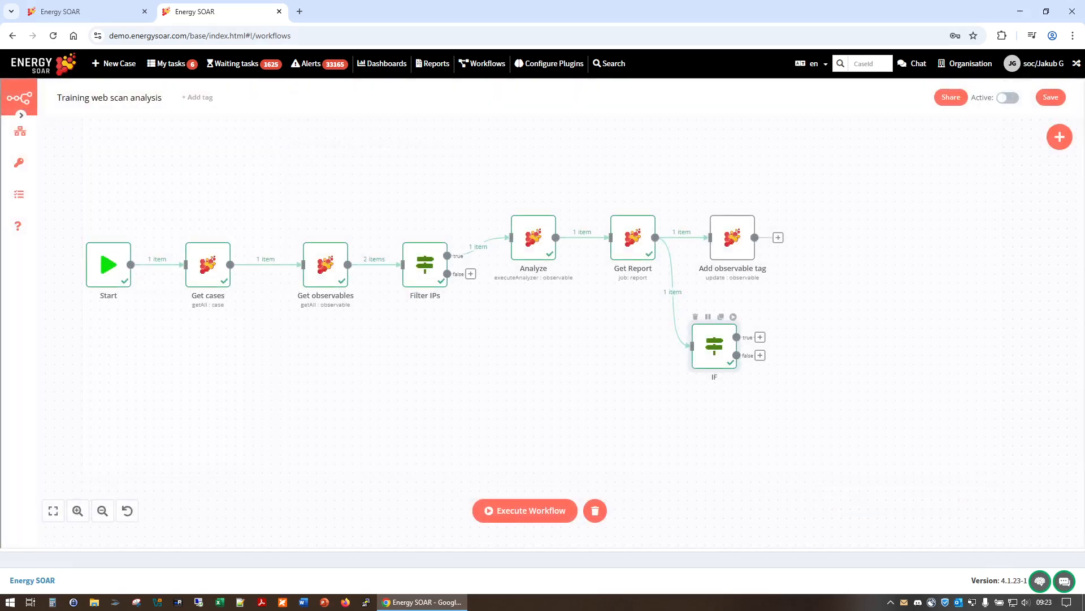
Step: Rename the IF node as "IF malicious or suspicious" and save the workflow
double_click(714, 346)
click(107, 106)
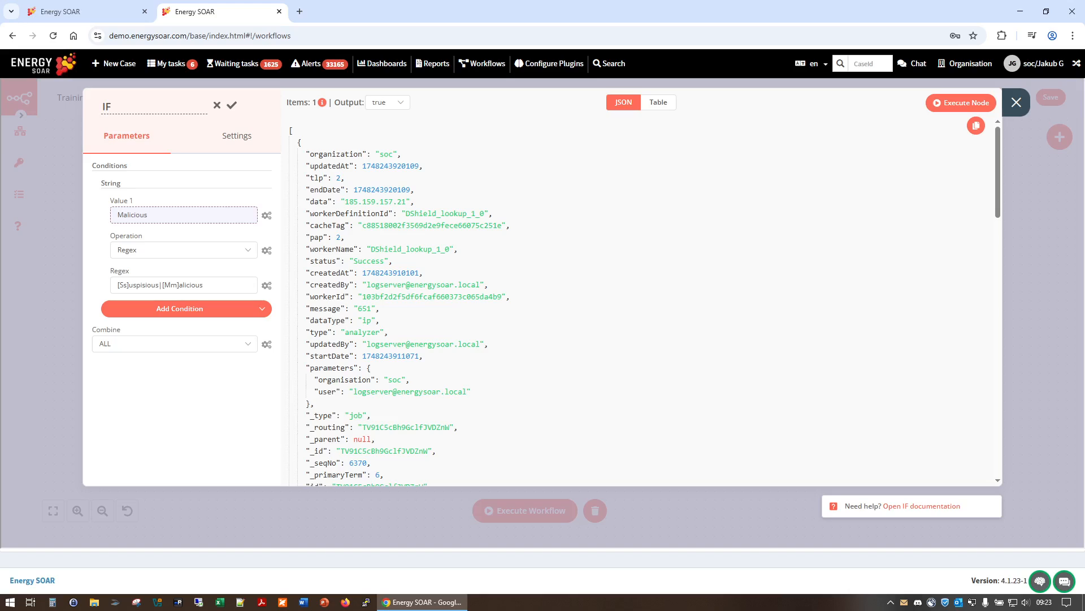
text(malicious or suspicious)
key(Return)
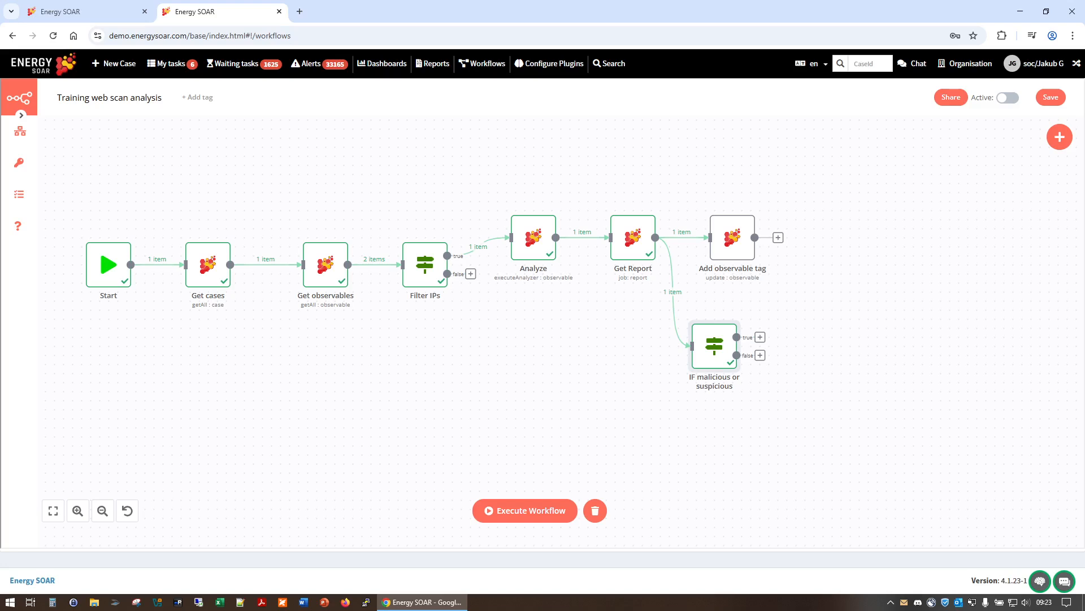
key(ctrl+s)
Step: Duplicate the Add observable tag node, place it beside the IF node and connect it to the IF node's true output
click(759, 337)
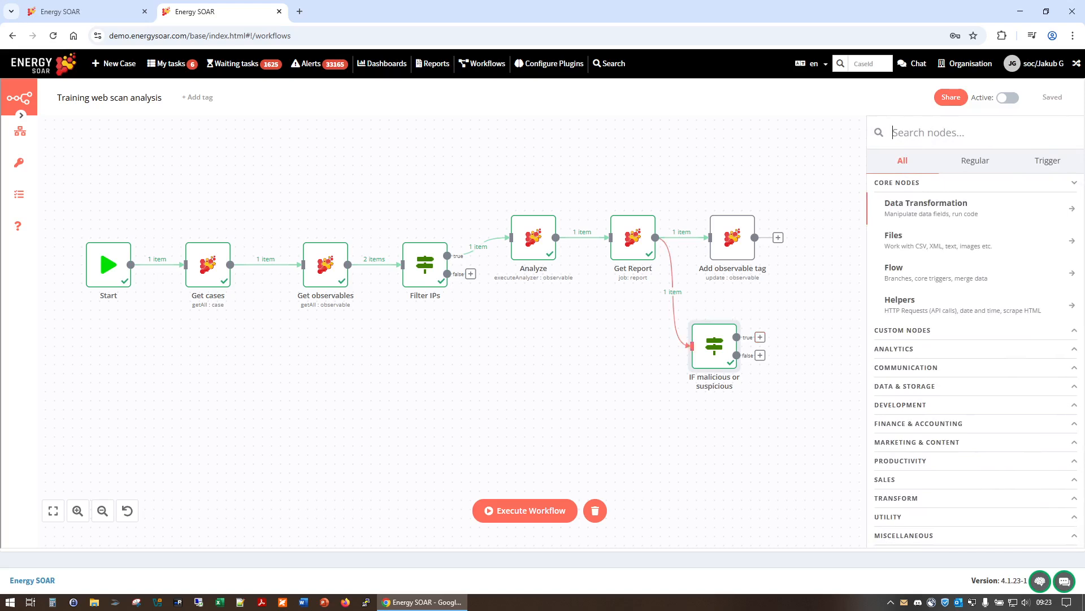
click(639, 322)
click(738, 208)
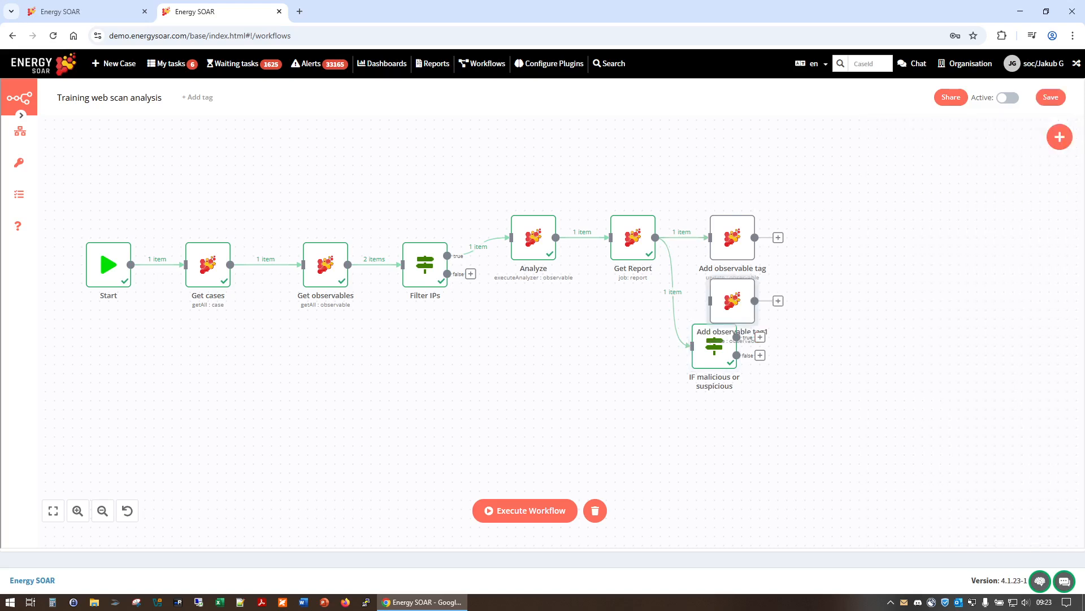
drag(733, 297, 886, 337)
mouse_move(737, 337)
mouse_down()
mouse_move(864, 337)
mouse_move(832, 337)
mouse_up()
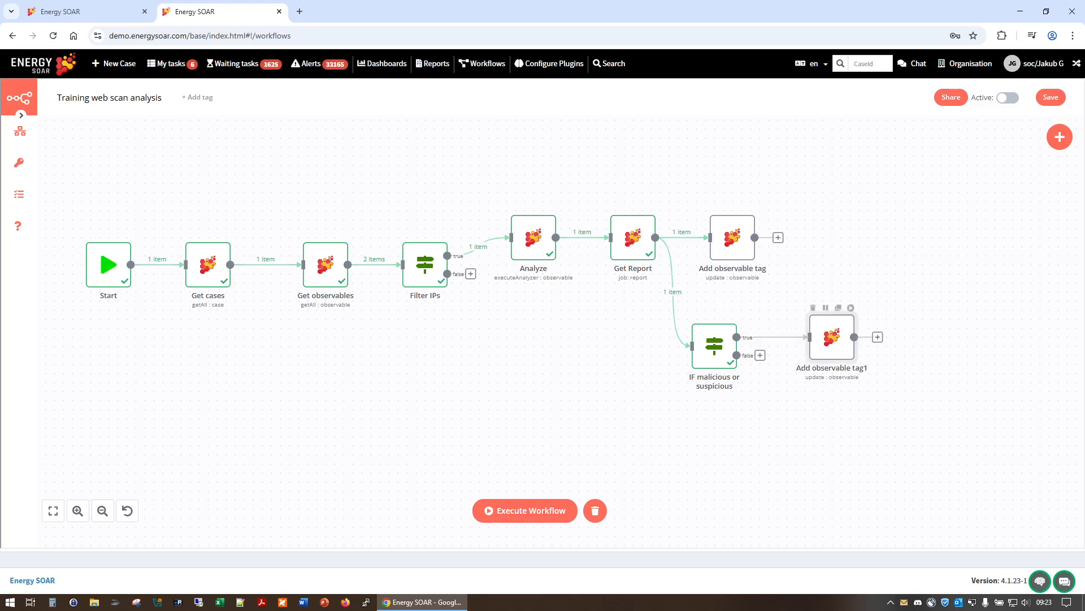
Step: Set the resource of the duplicated Add observable tag1 node to Case
double_click(831, 337)
click(174, 213)
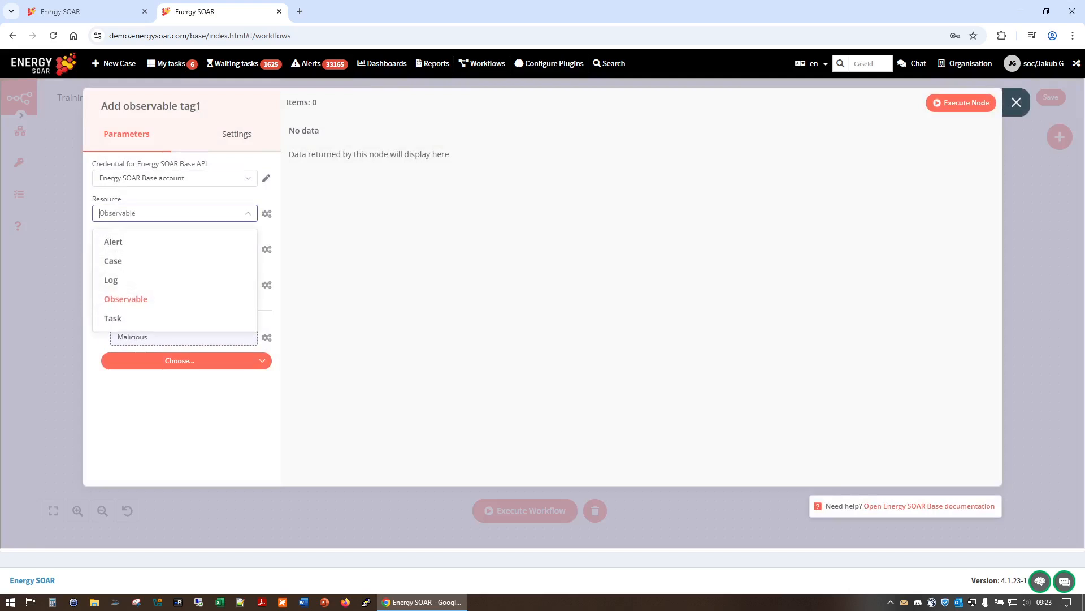
click(113, 261)
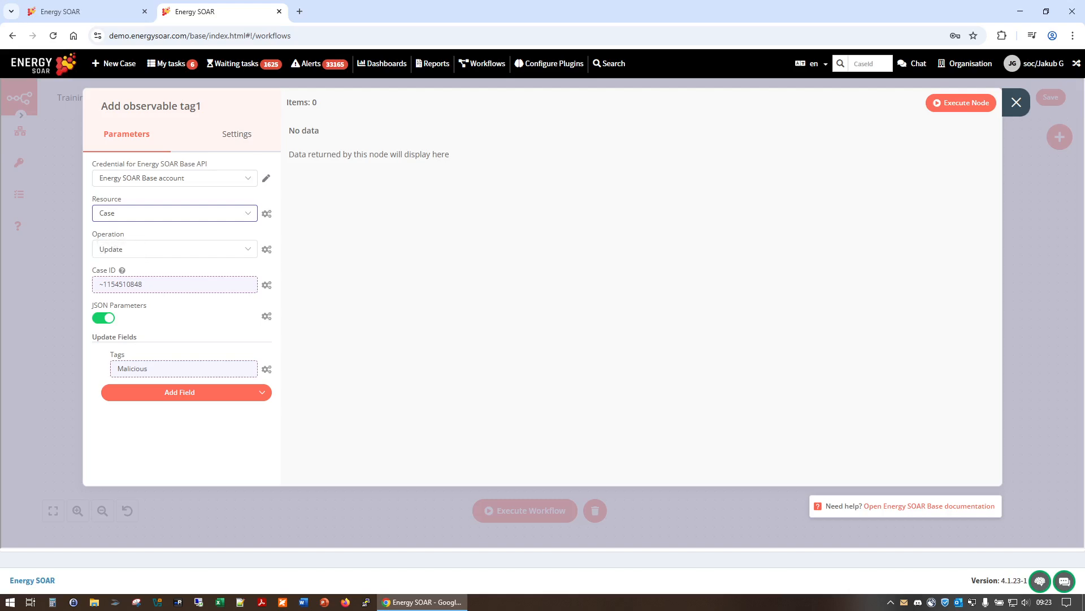
Step: Replace the node's Case ID with an expression that takes _id from the Get cases node's JSON output
click(266, 284)
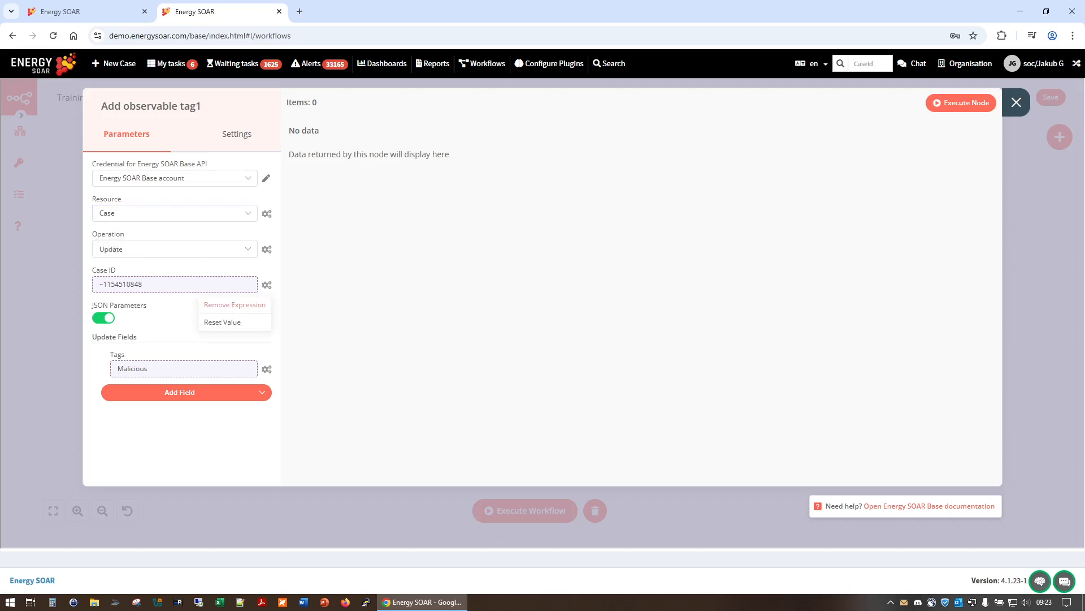
click(234, 305)
click(266, 284)
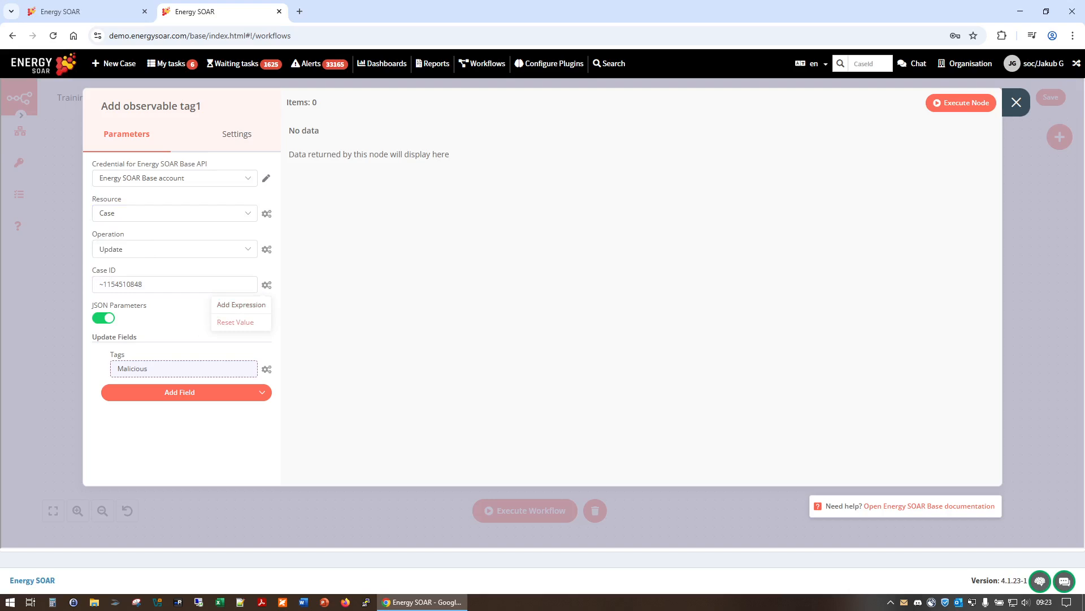
click(235, 322)
click(240, 304)
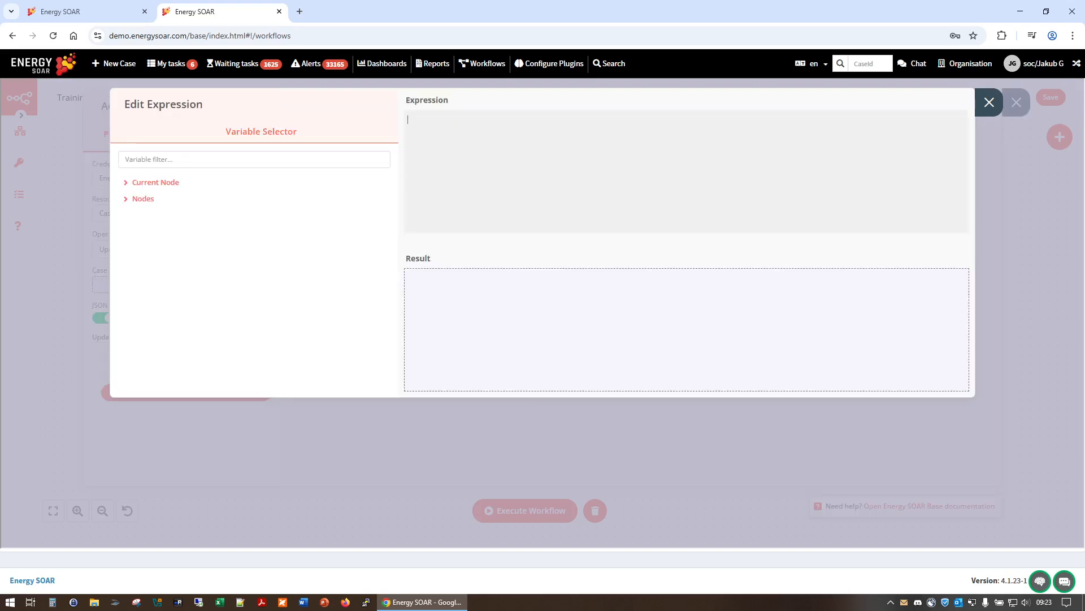
click(143, 199)
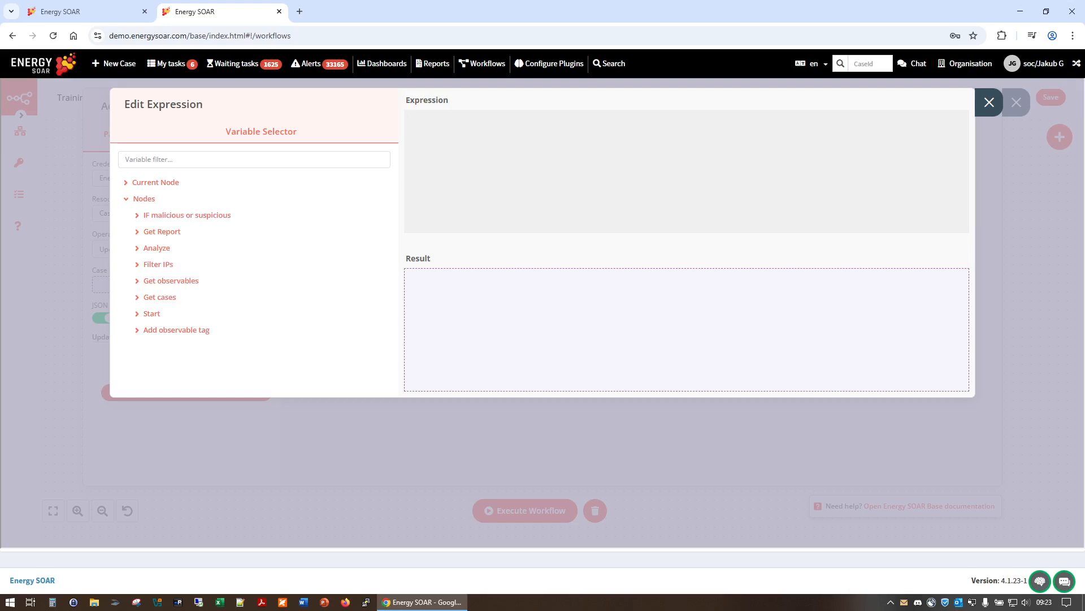
click(159, 297)
click(176, 313)
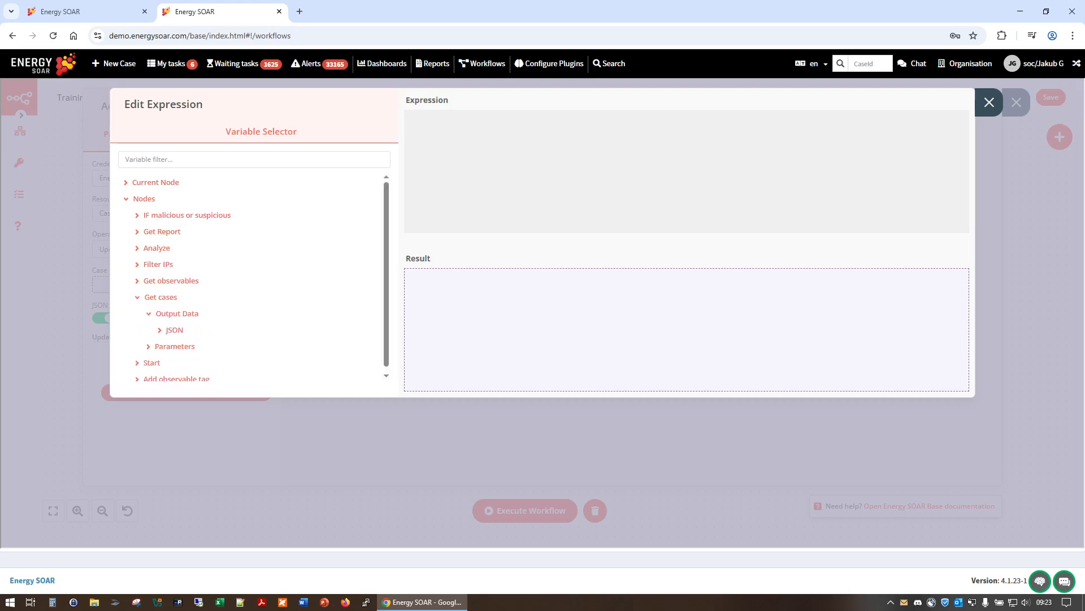
click(174, 329)
scroll(254, 283, down, 2)
click(182, 301)
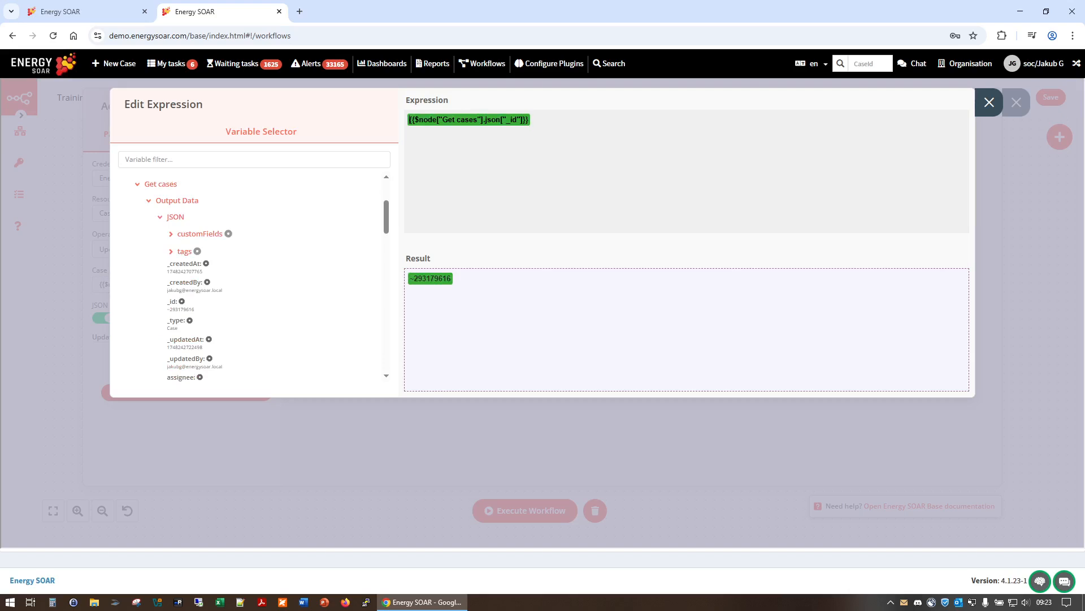
click(989, 102)
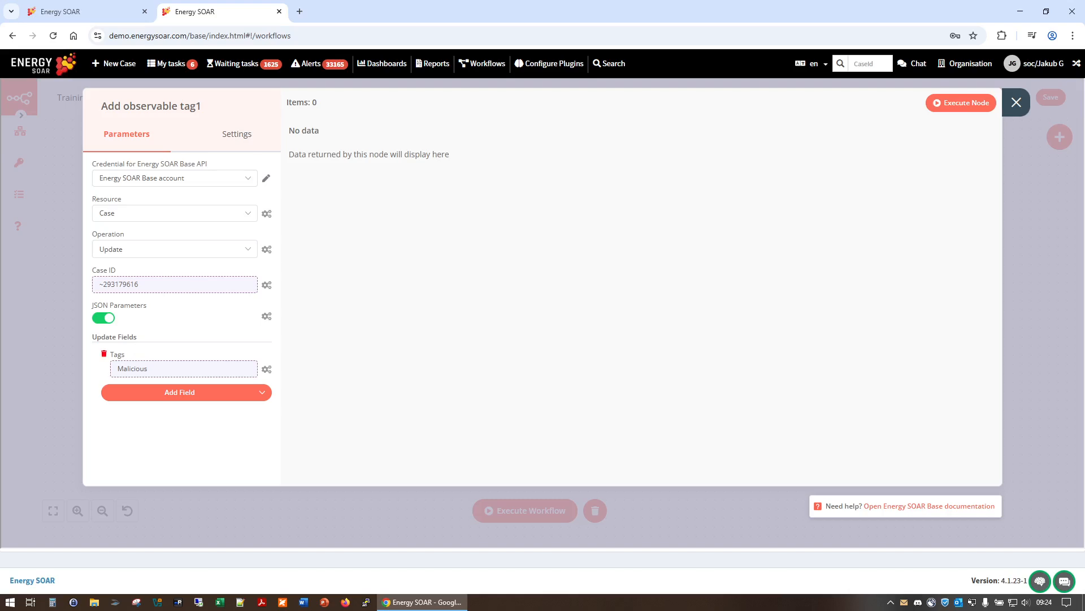
Step: Replace the Tags update field with a Severity field set to High and return to the canvas
click(104, 353)
click(170, 375)
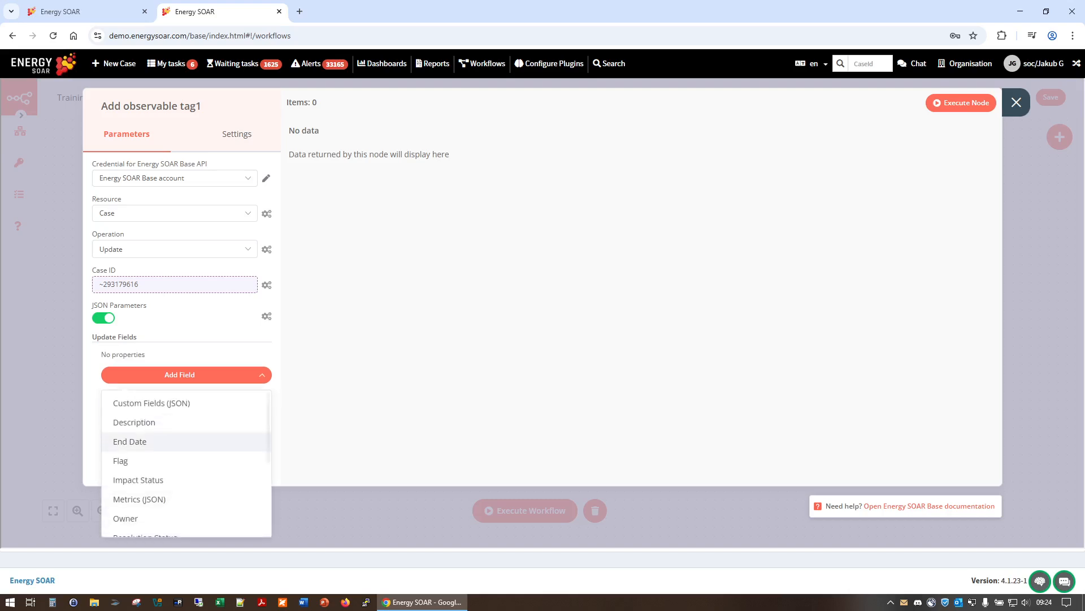
scroll(158, 441, down, 3)
key(Up)
key(Up)
key(Up)
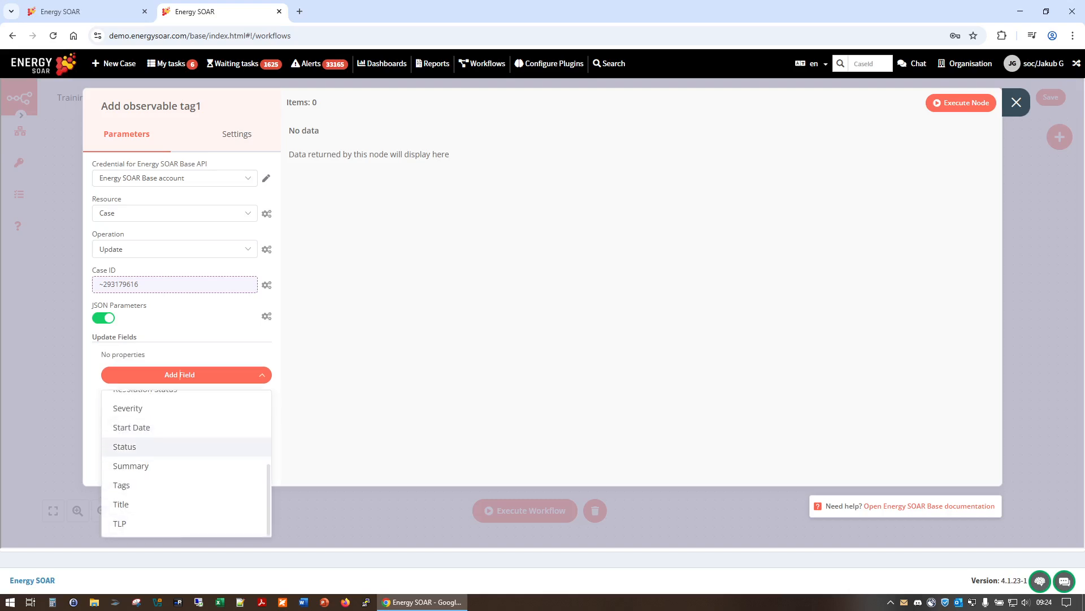
key(Down)
key(Up)
key(Up)
key(Up)
click(136, 409)
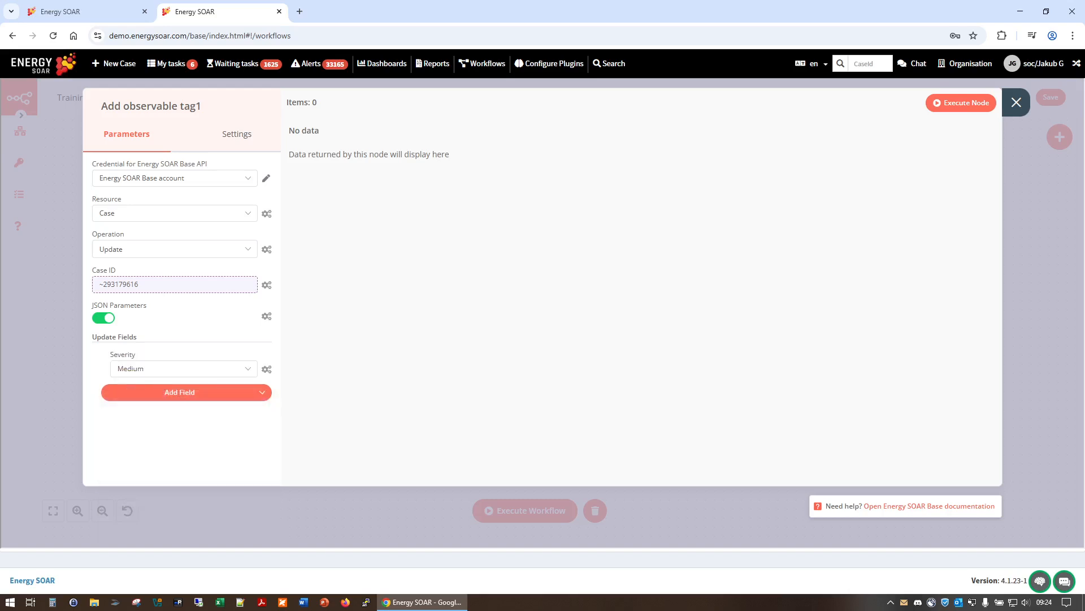
click(164, 369)
key(Return)
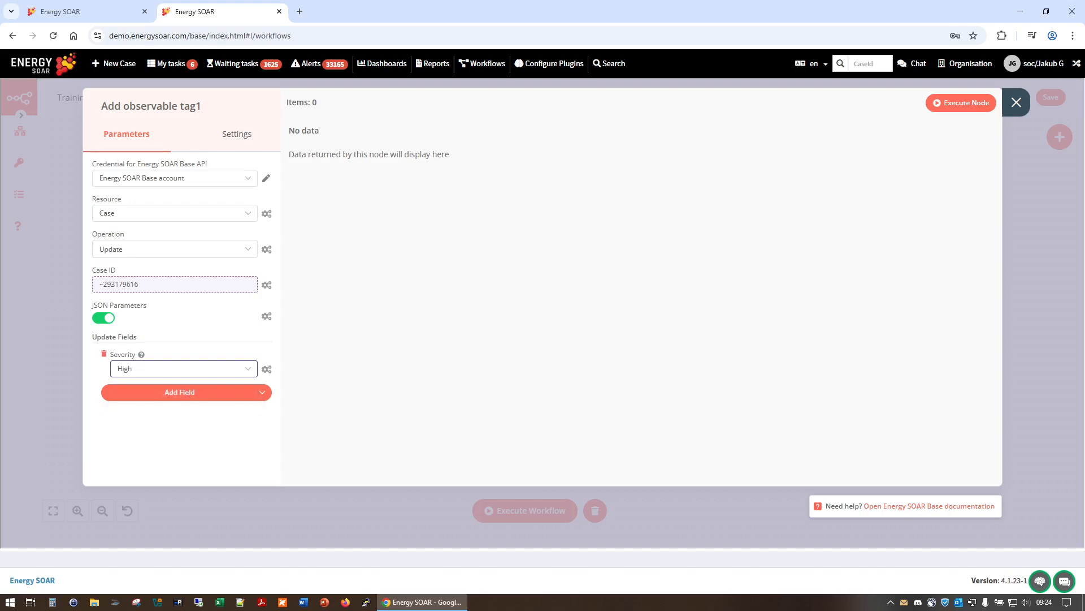
click(1016, 103)
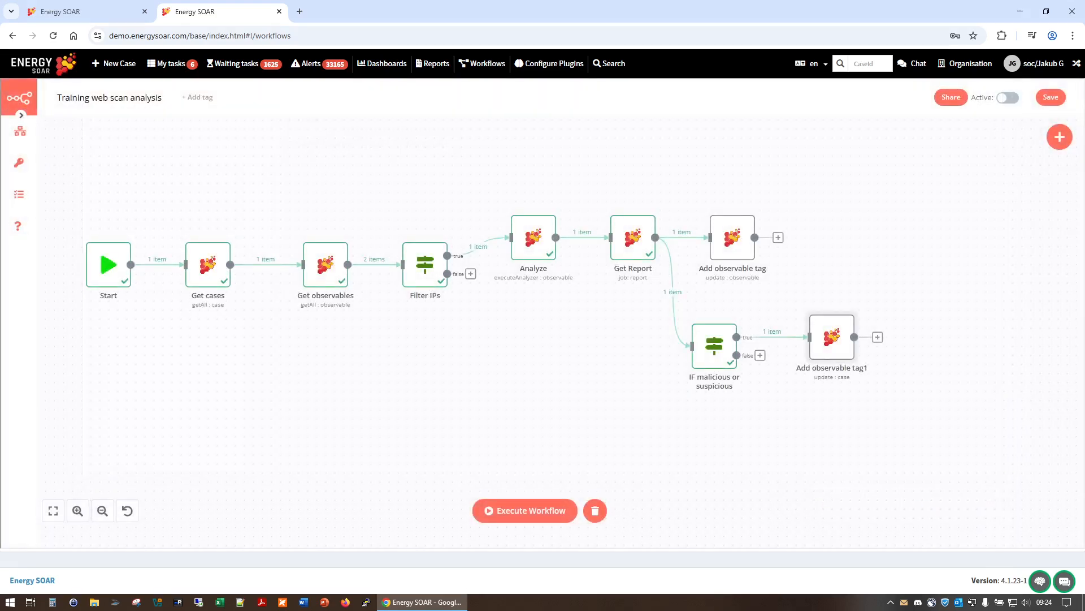
Step: Rename the Add observable tag1 node as "Severity=high" and return to the canvas
double_click(832, 337)
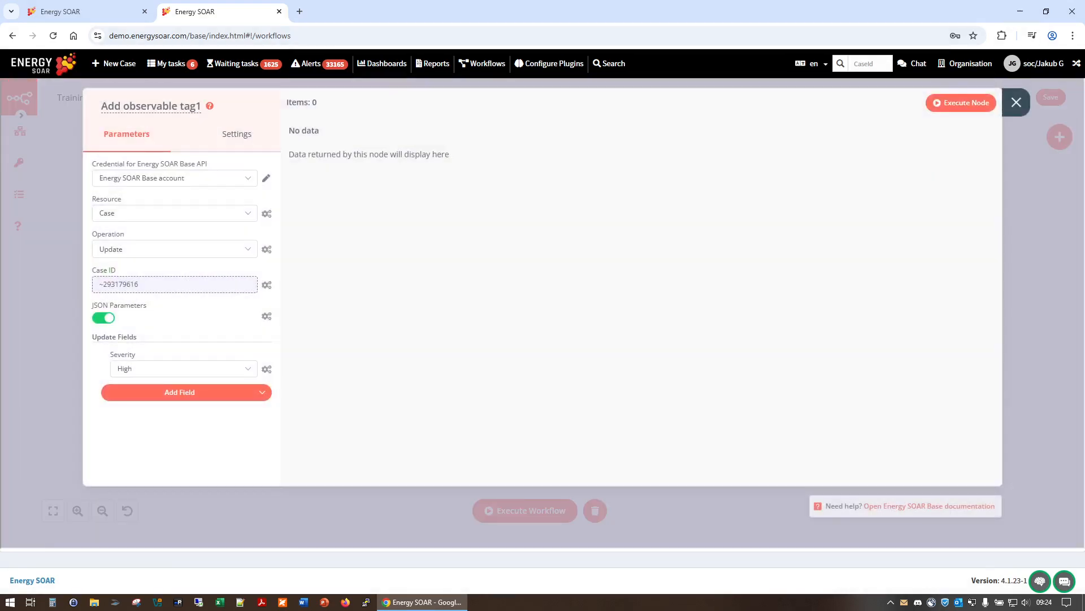
click(152, 106)
key(ctrl+a)
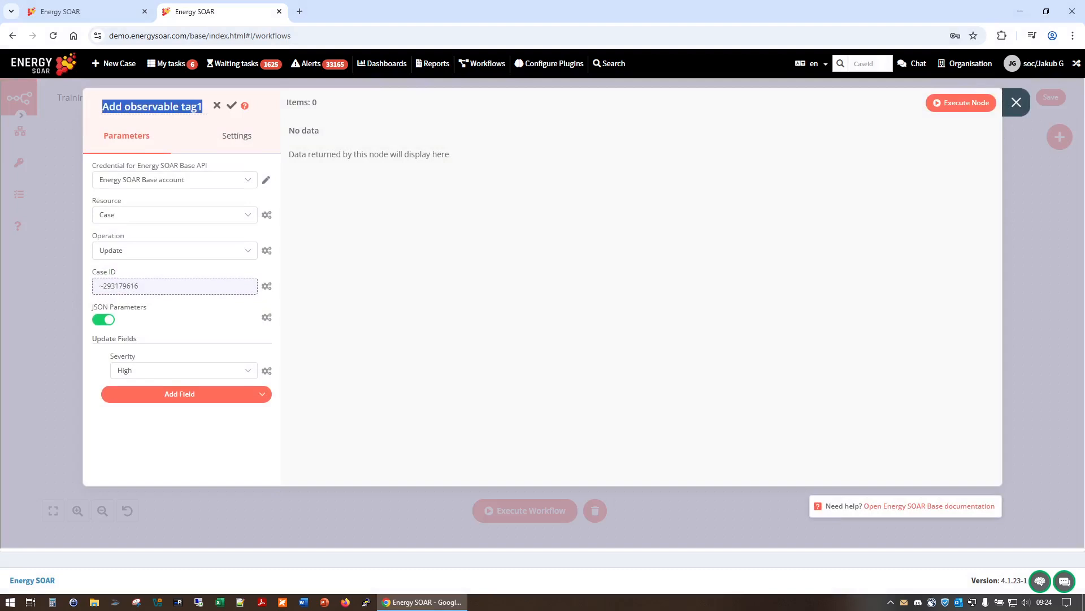
text(Severity)
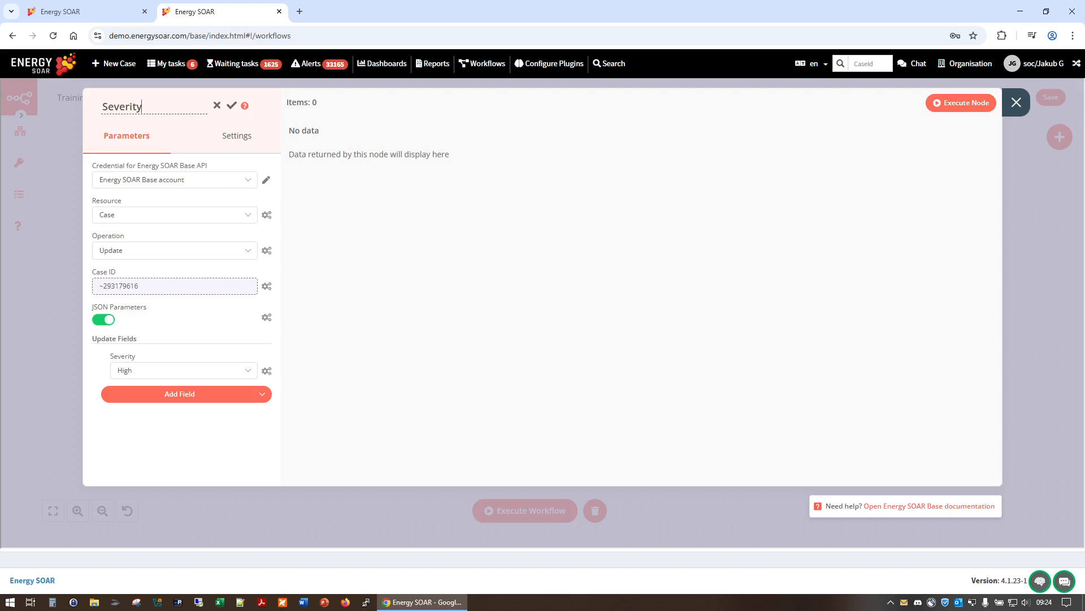
text(=high)
key(Return)
key(Escape)
Step: Move the Severity=high node up, duplicate it below and connect the copy to the IF node's false output
drag(831, 337, 831, 319)
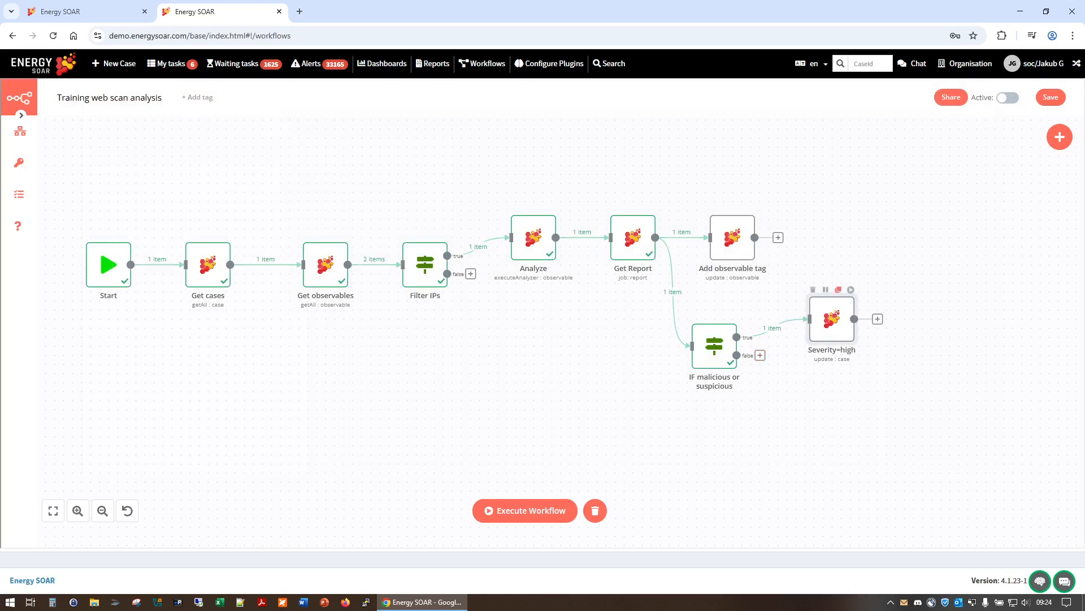
click(838, 289)
drag(833, 383, 833, 409)
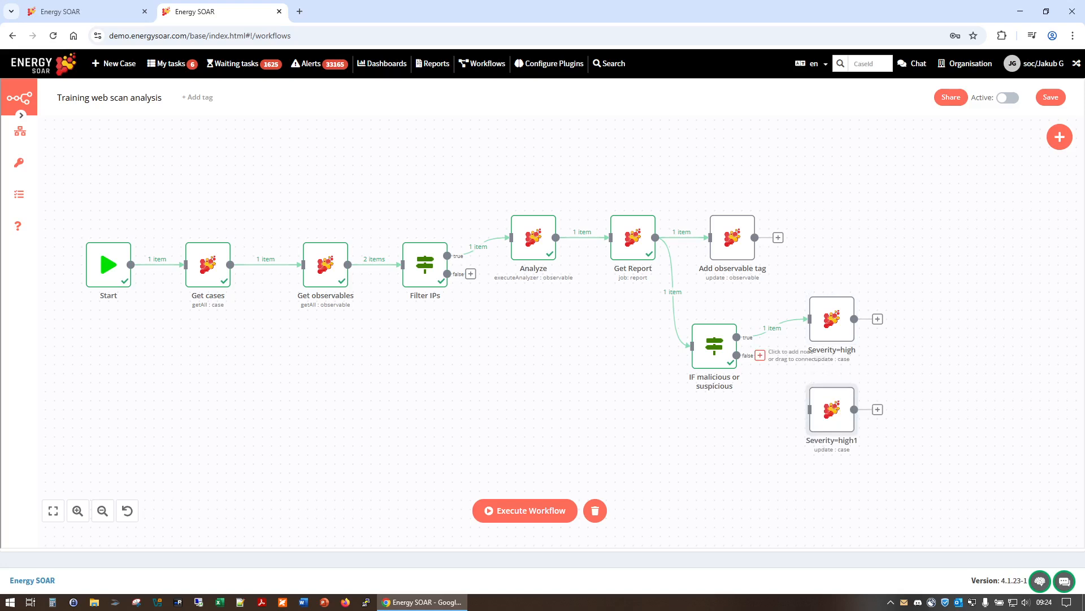
drag(760, 355, 832, 419)
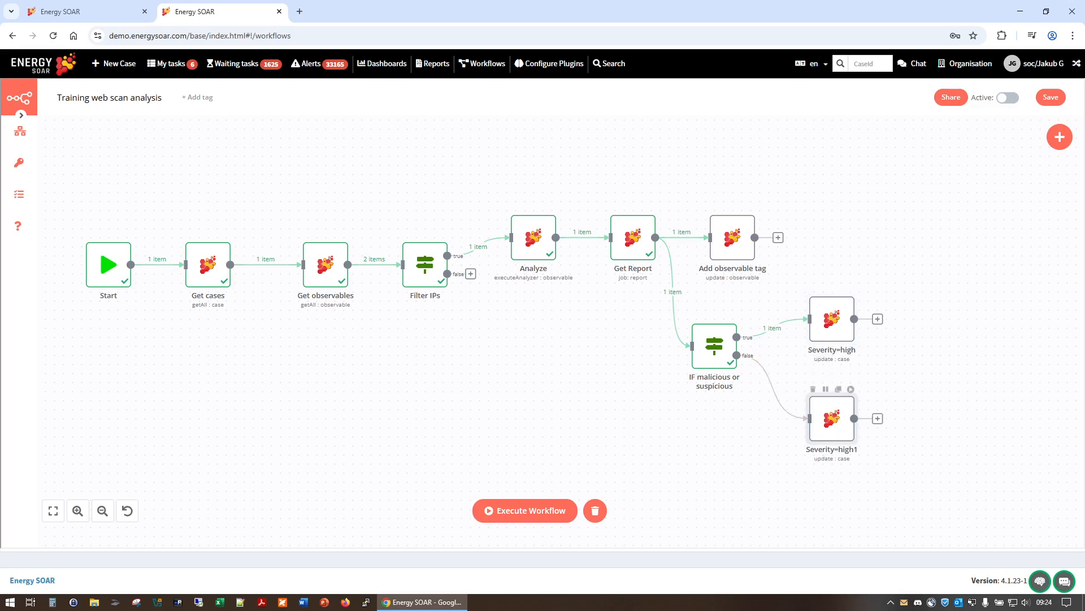
Step: In the duplicated node, set Severity to Low and add a Status field set to Resolved
double_click(833, 418)
click(183, 368)
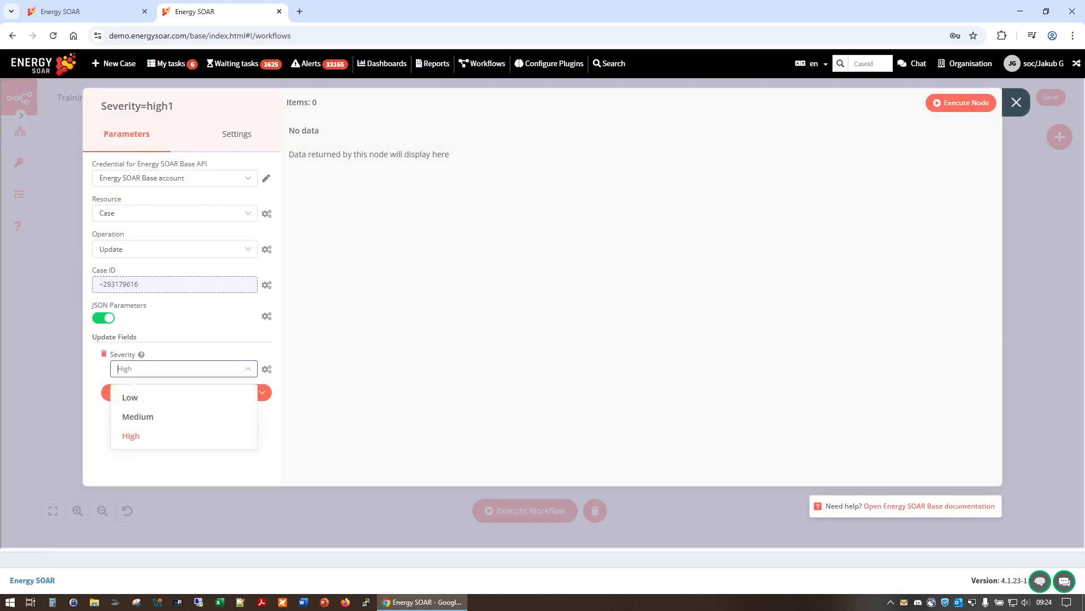
click(131, 397)
click(170, 393)
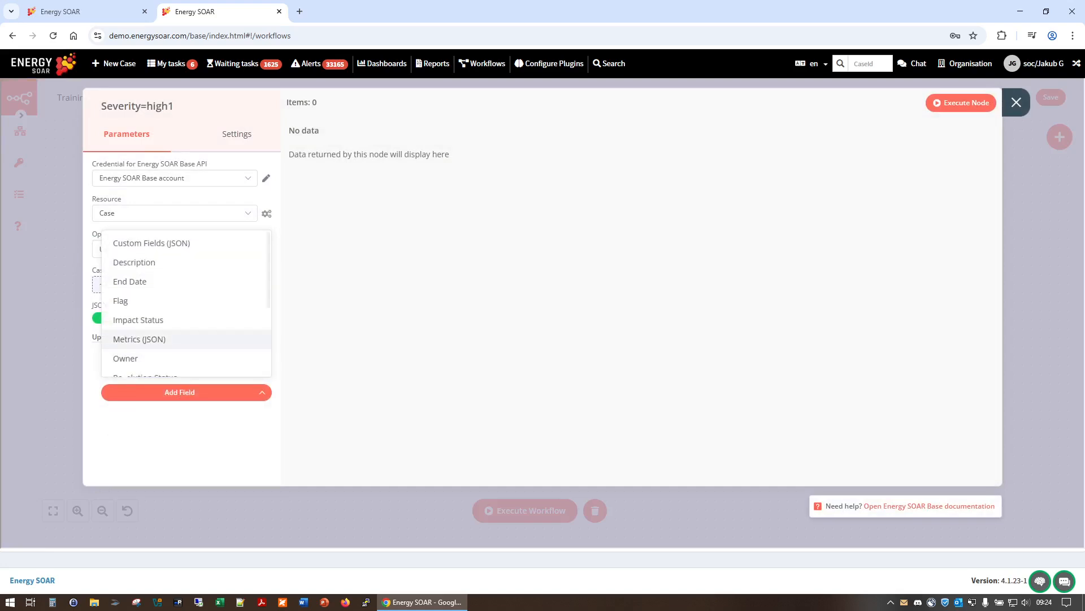
scroll(186, 339, down, 3)
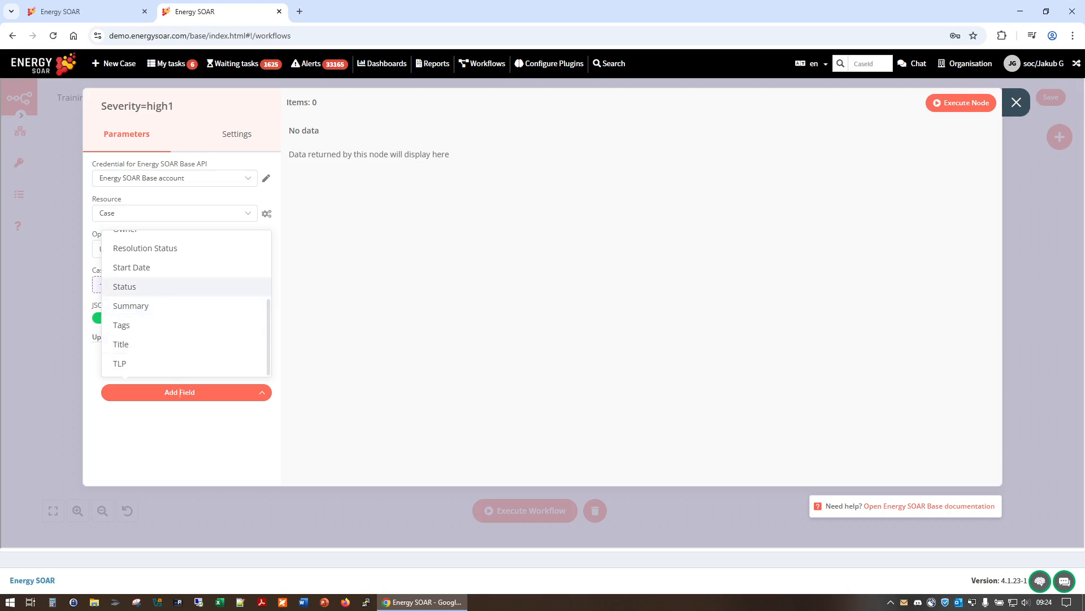
click(124, 286)
click(181, 403)
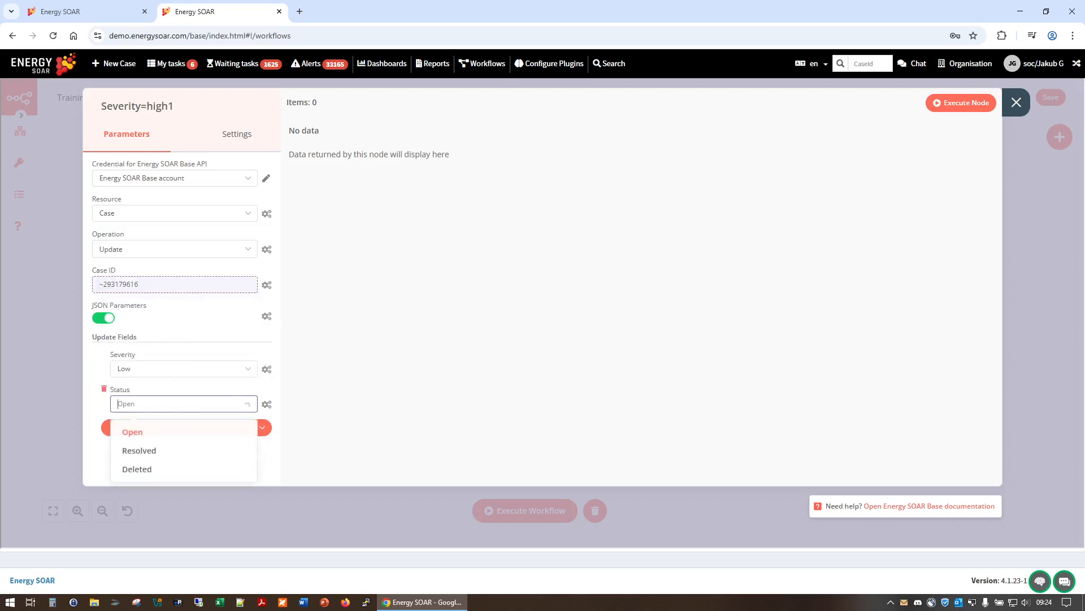
click(139, 451)
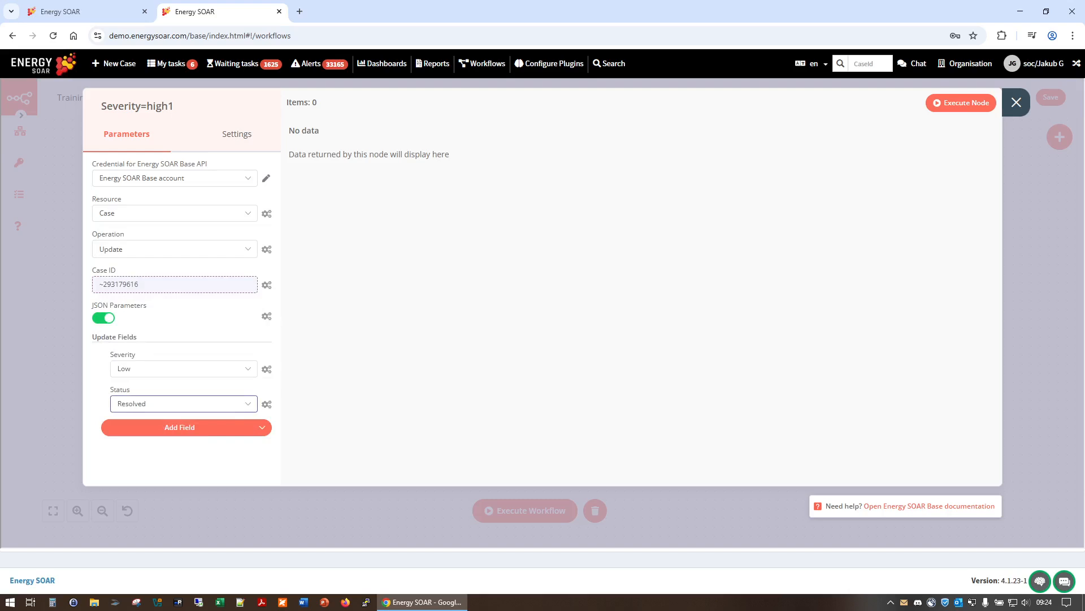
Step: Rename the duplicated node as "Severity=low & close case" and save the workflow
click(137, 106)
key(BackSpace)
key(BackSpace)
key(BackSpace)
key(BackSpace)
key(BackSpace)
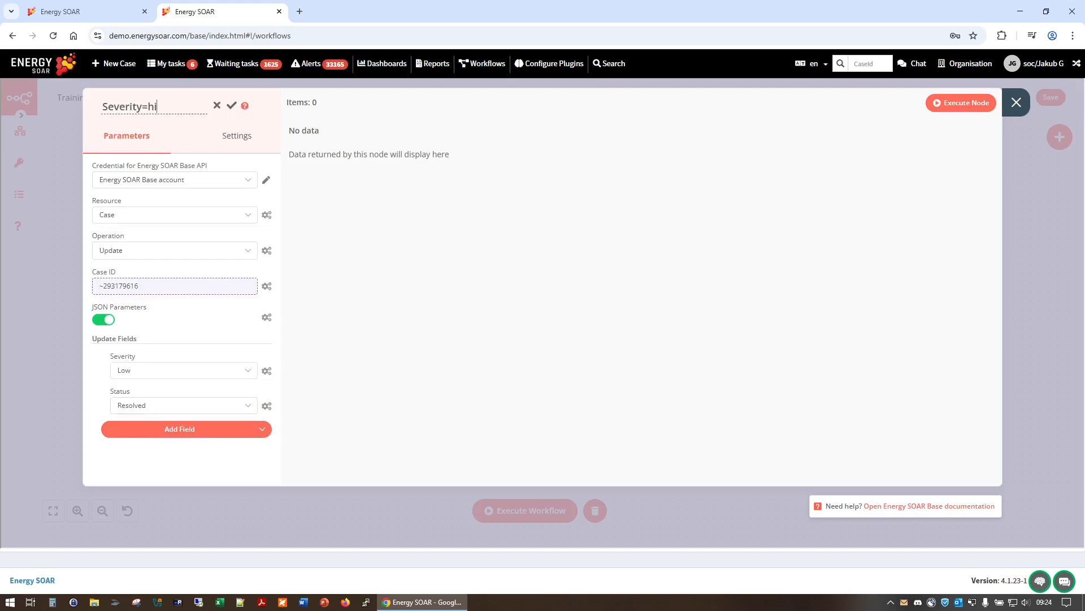
text(low & close case)
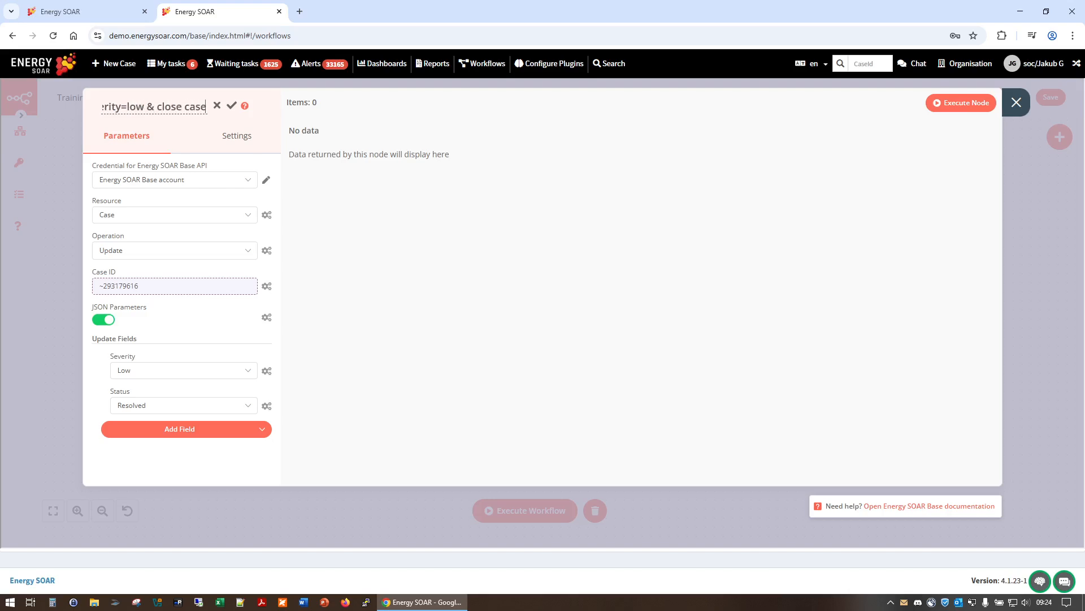
key(Escape)
key(ctrl+s)
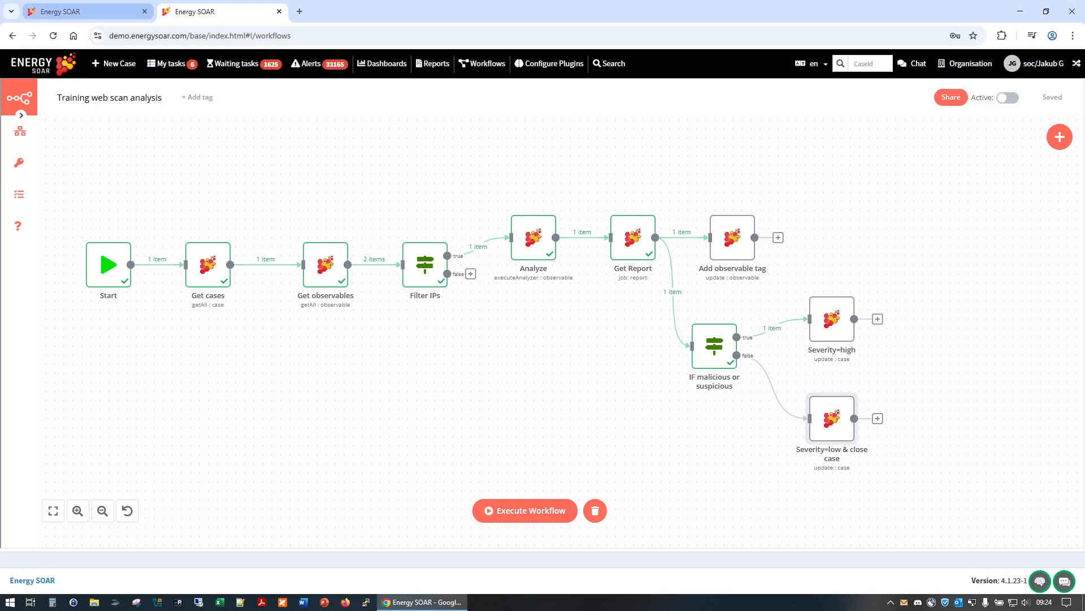
Step: Switch to the case and check its severity and its observables' tags before running the workflow
click(85, 12)
click(36, 168)
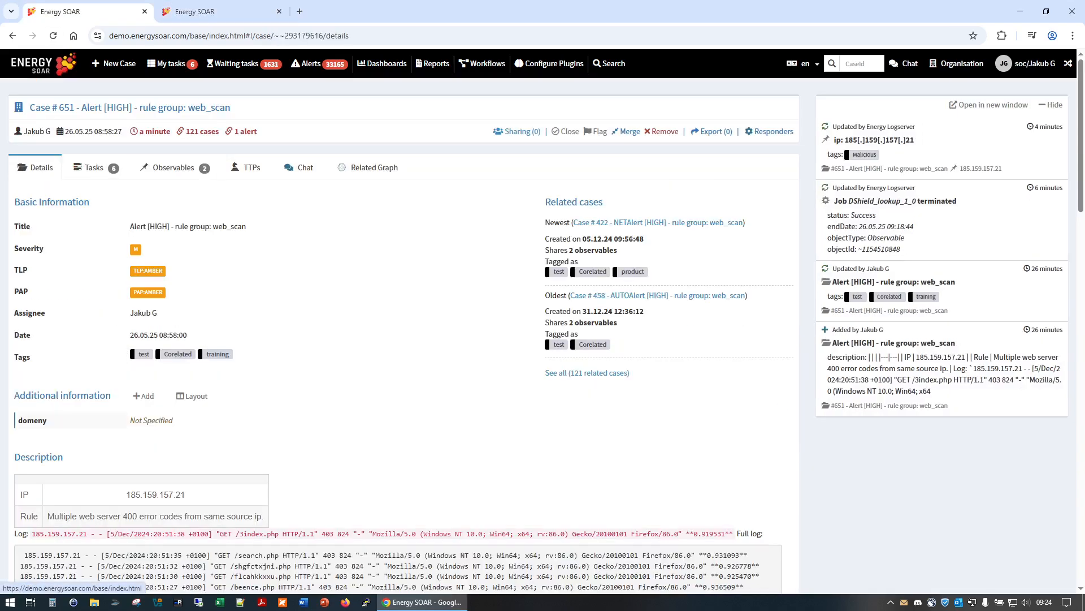
click(174, 167)
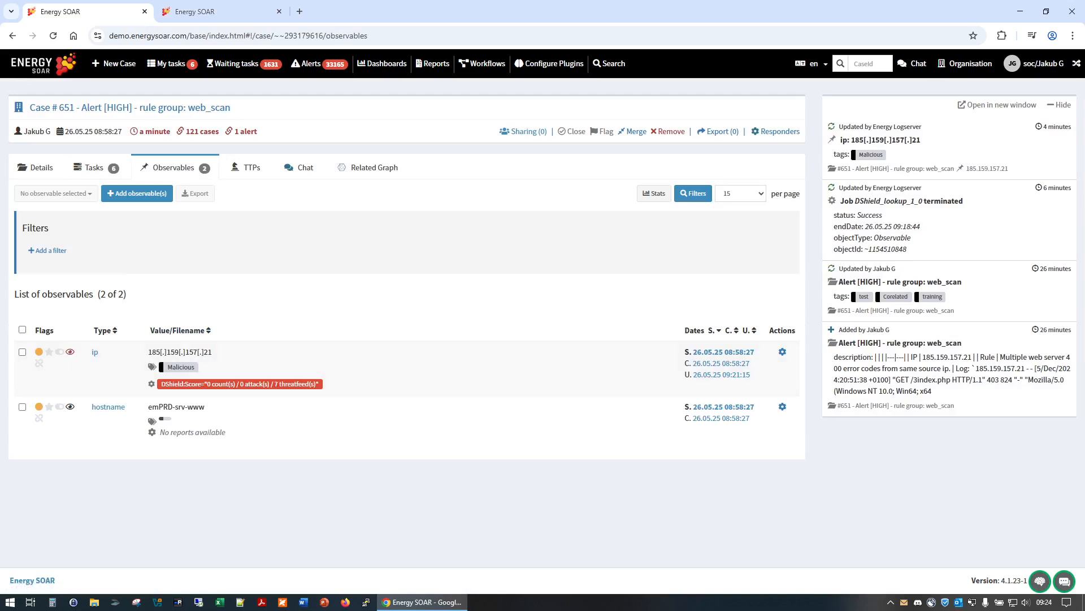
Step: Execute the whole Training web scan analysis workflow and check the severity in the case's details
click(221, 12)
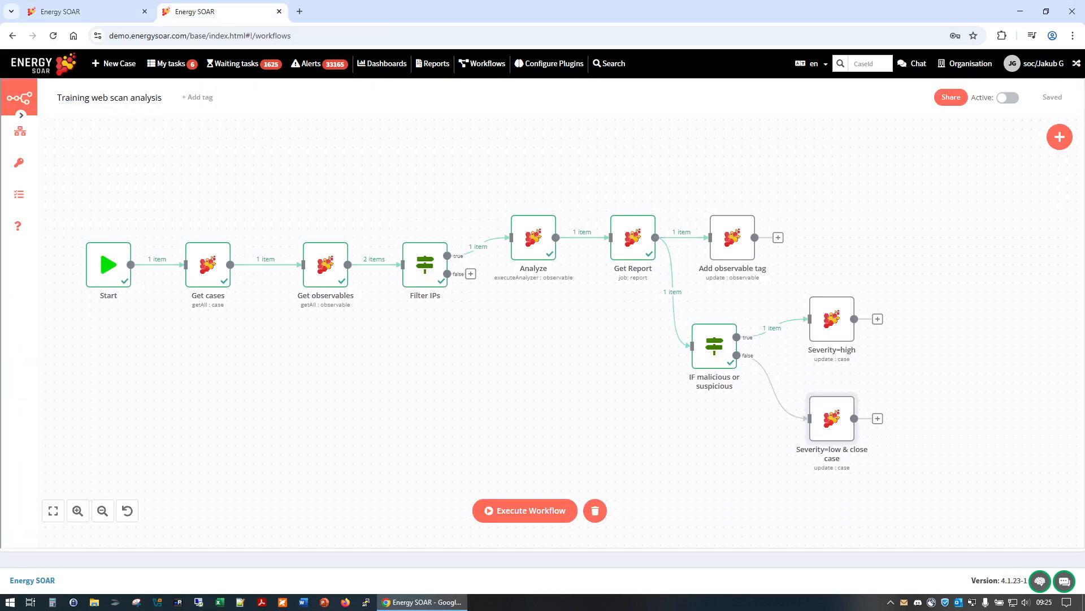
click(525, 510)
click(84, 11)
click(35, 167)
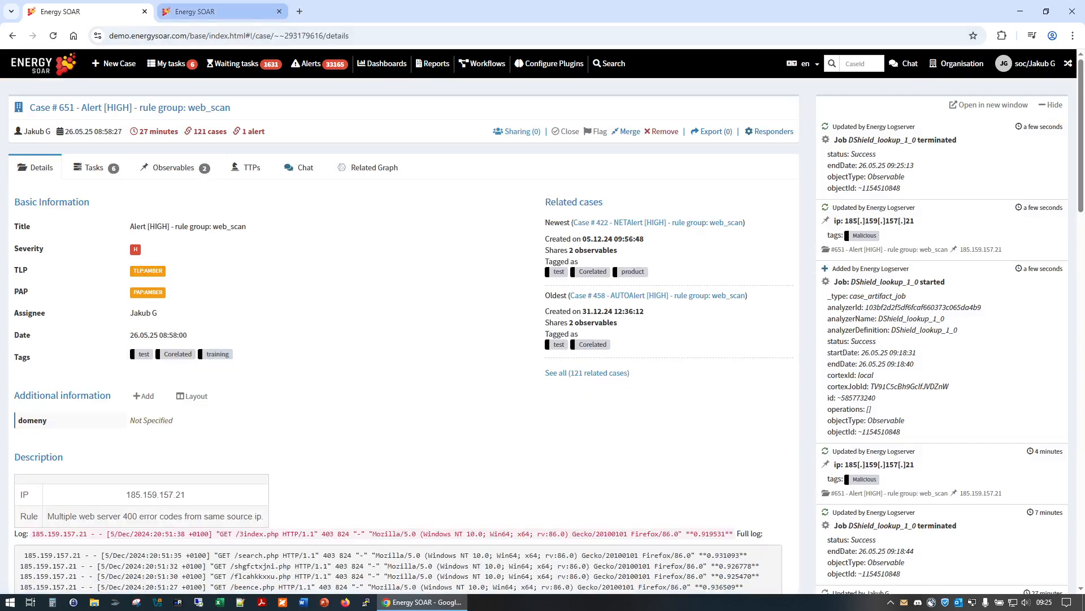
Step: Return to the workflow and start adding a node after the Severity=high node
click(220, 11)
click(899, 318)
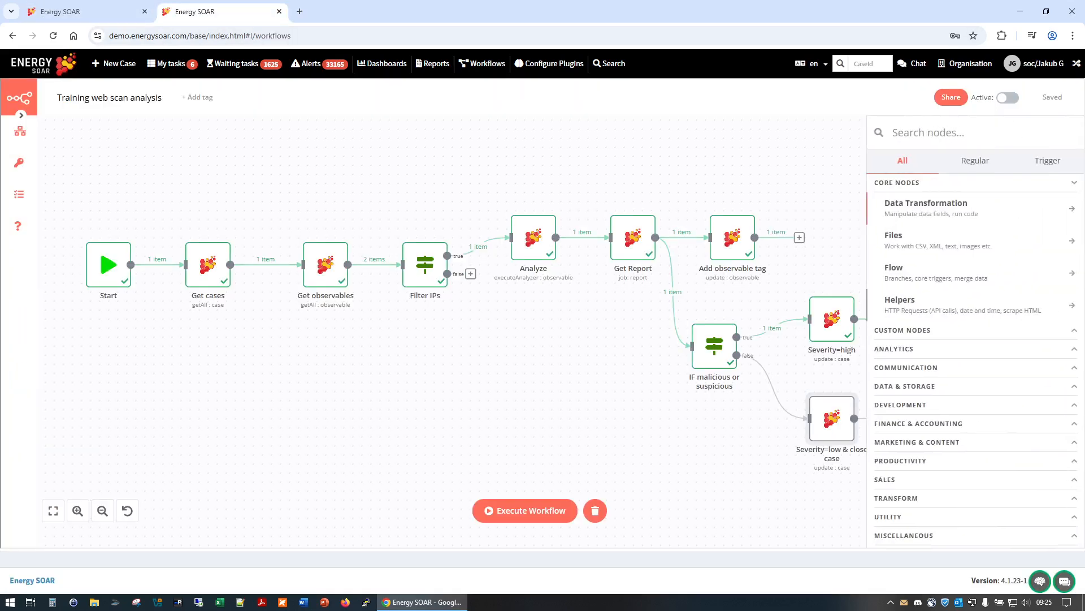